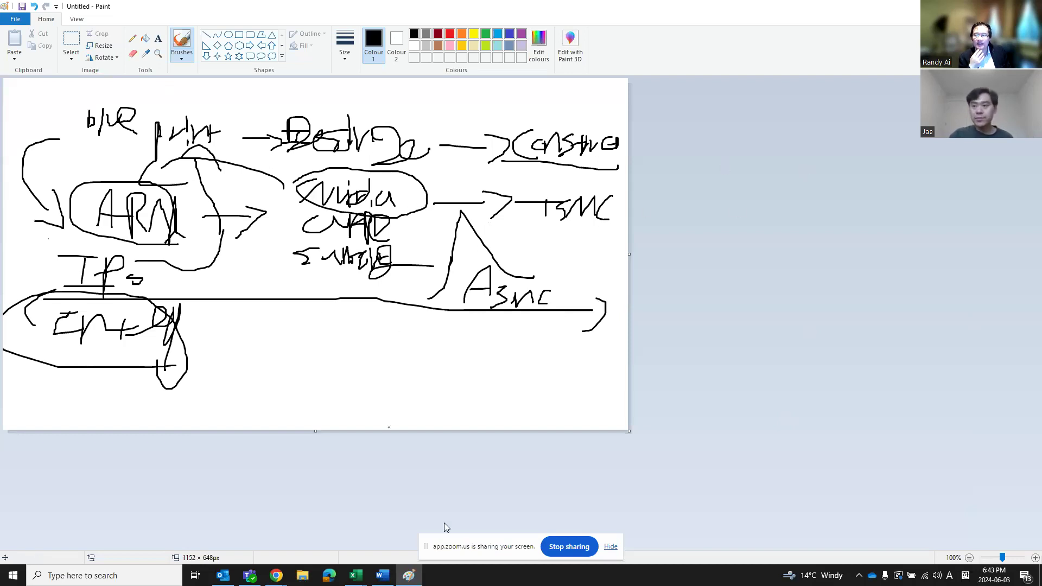
Switch to Excel and bring up the Financial Snapshot Tearsheet workbook for Arm Holdings.
mouse_move(356, 576)
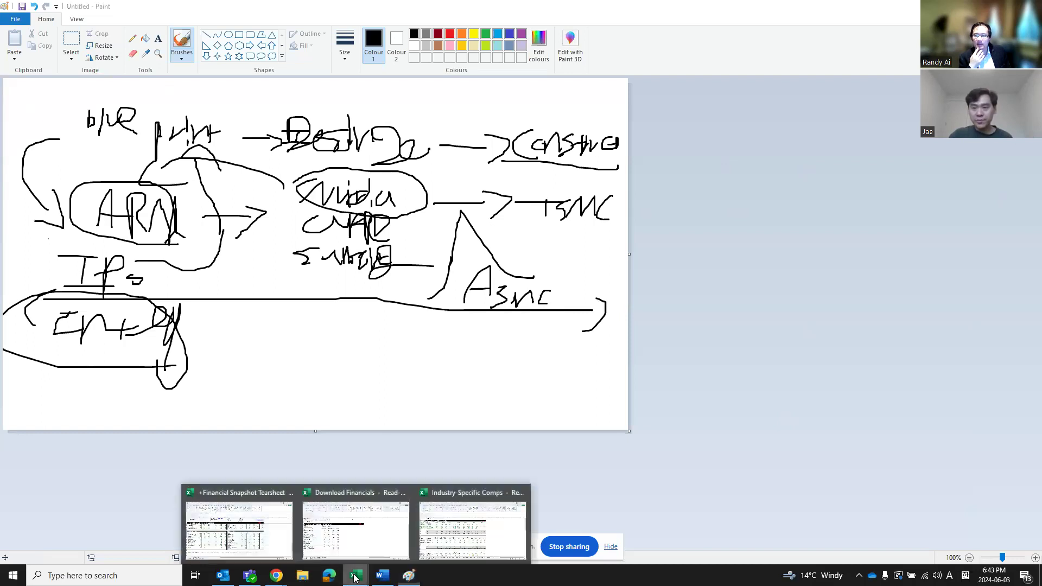
left_click(368, 536)
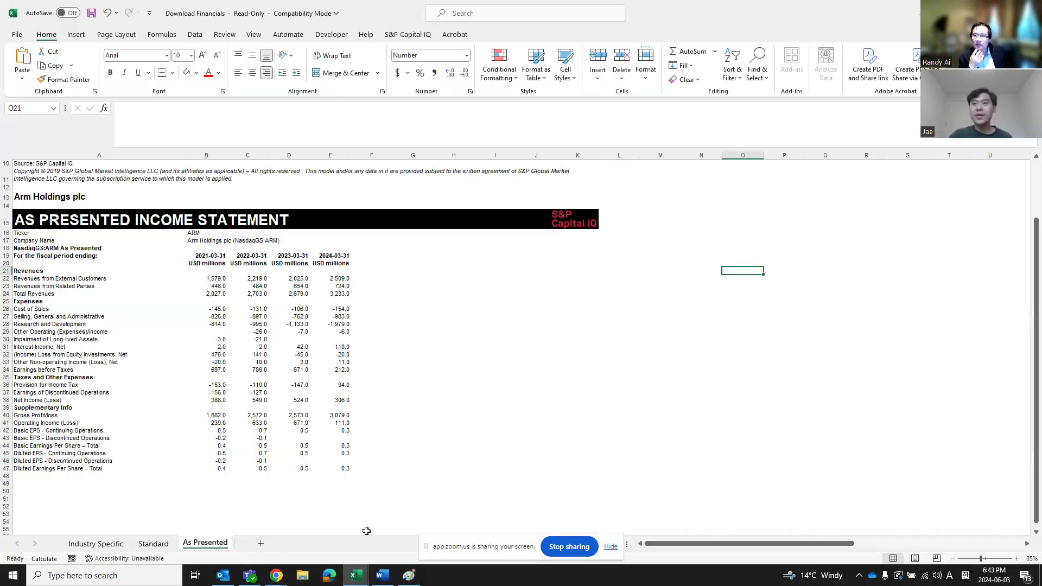
left_click(355, 579)
mouse_move(478, 515)
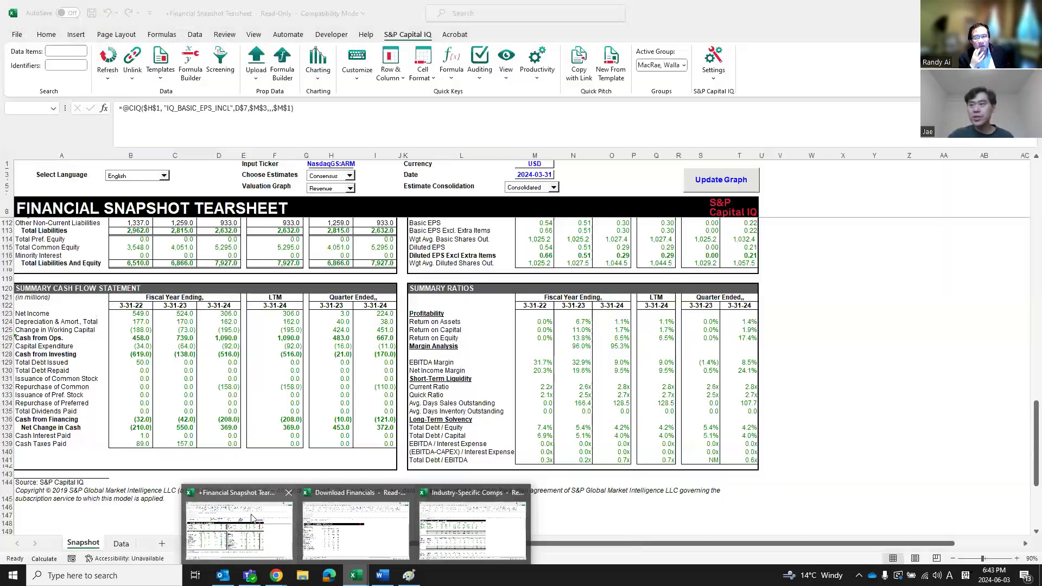
left_click(285, 491)
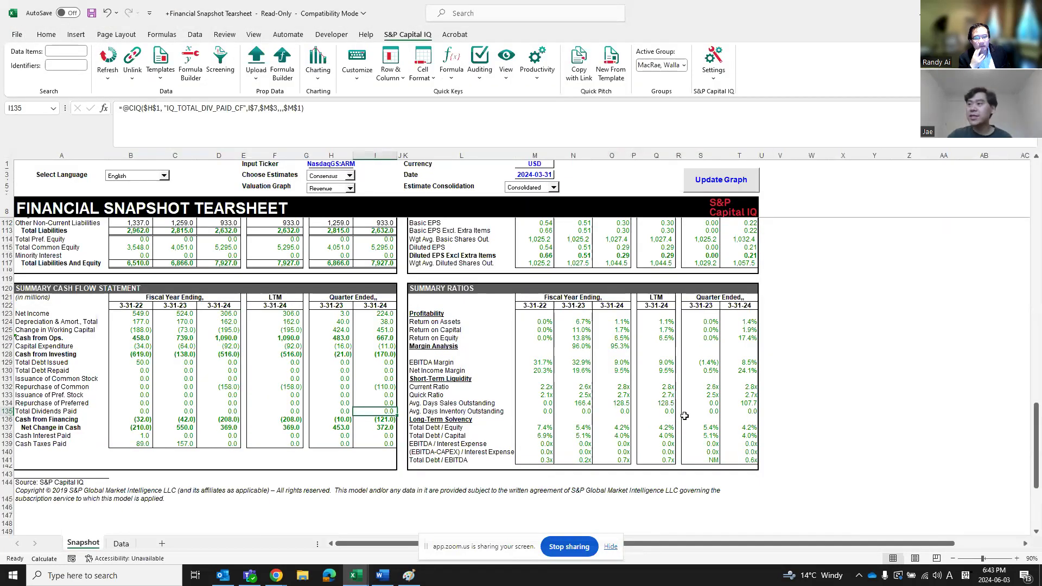
Examine total revenues, operating income and gross profit for the fiscal year ending 3-31-24 in the Summary Income Statement.
scroll(656, 399, "up", 8)
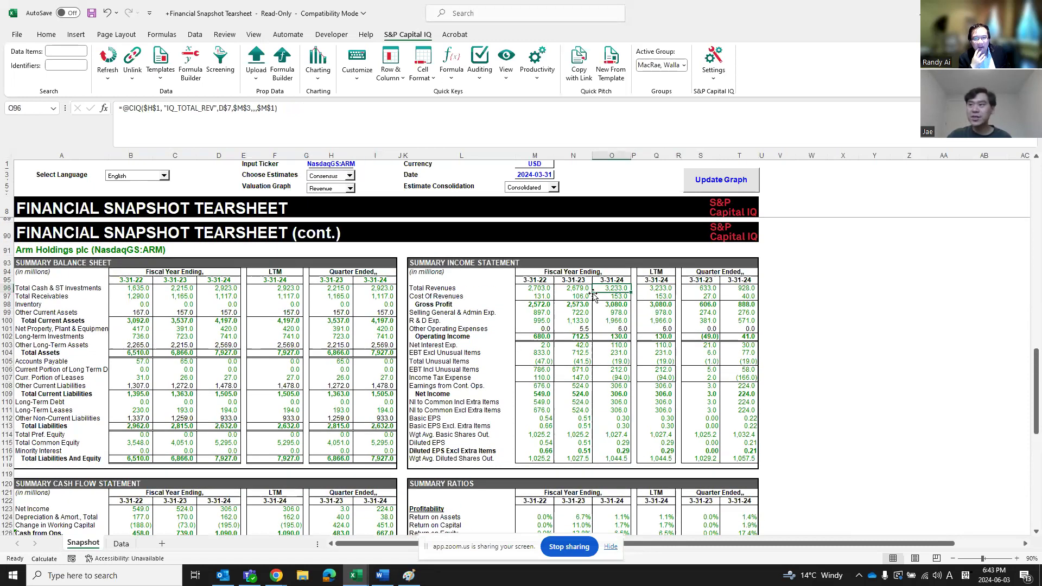
left_click(537, 162)
left_click(618, 288)
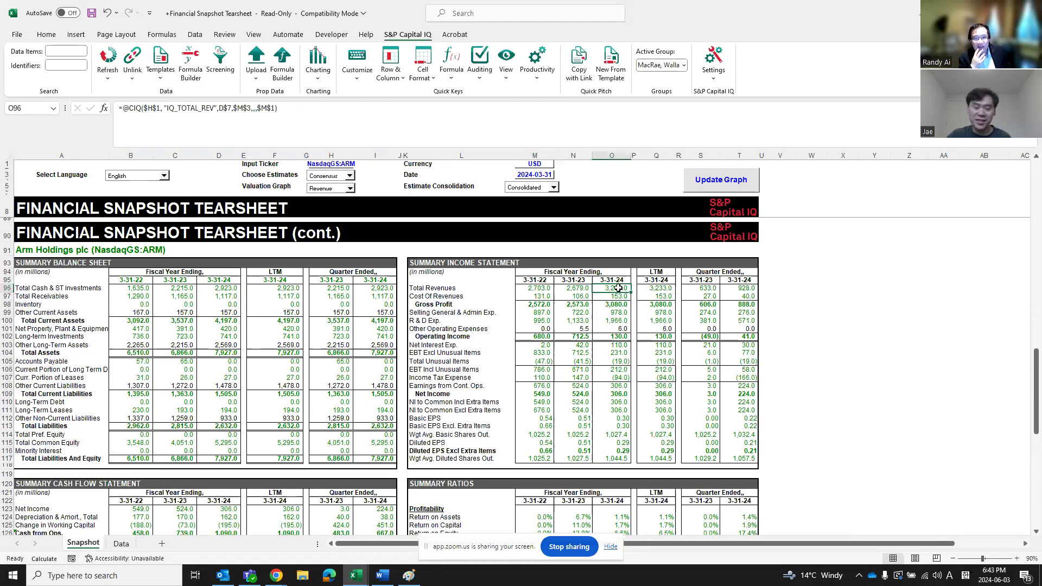
left_click(616, 336)
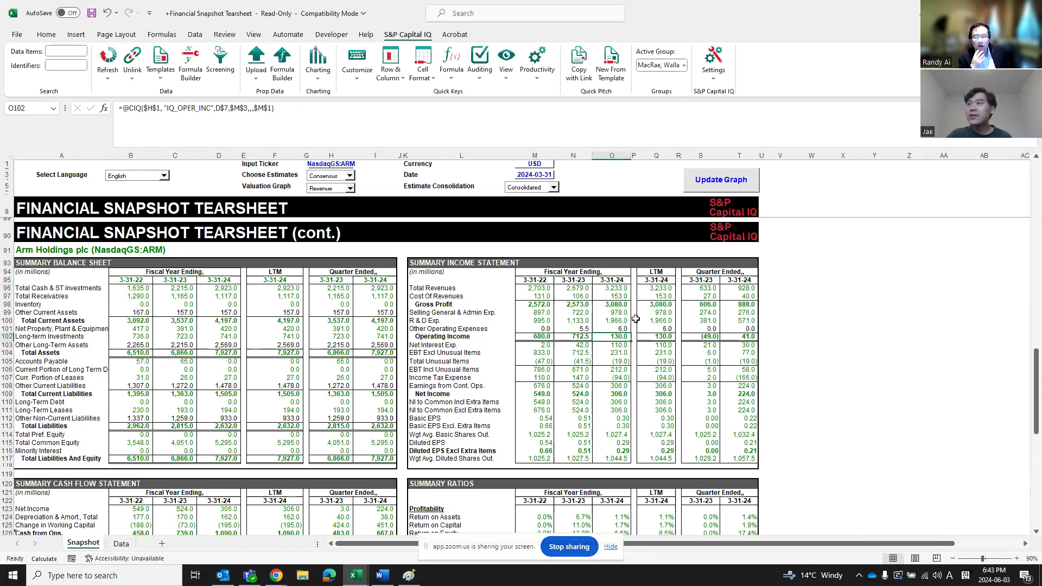
scroll(621, 322, "down", 2)
left_click(618, 237)
left_click_drag(619, 235, 622, 256)
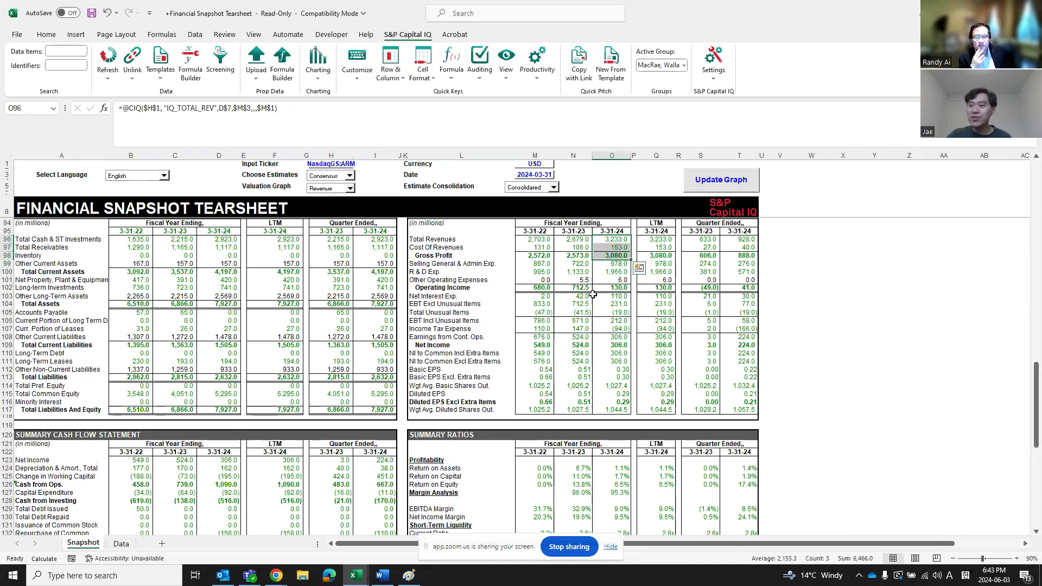
Compare gross, EBITDA and net income margins in the Summary Ratios for the fiscal years ending 3-31-24 and 3-31-23.
left_click(619, 494)
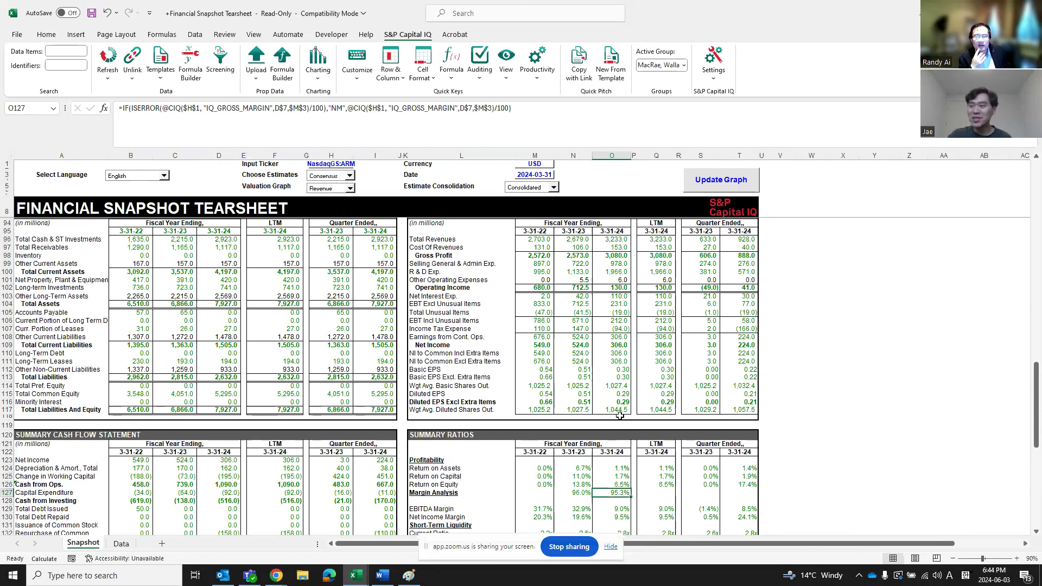
scroll(619, 414, "down", 1)
left_click(616, 484)
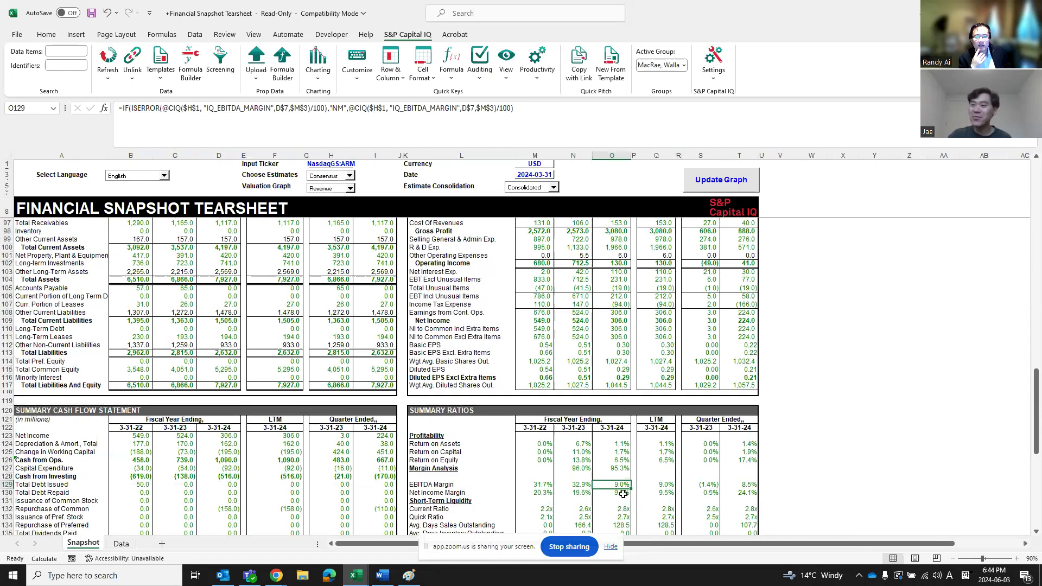
left_click(623, 492)
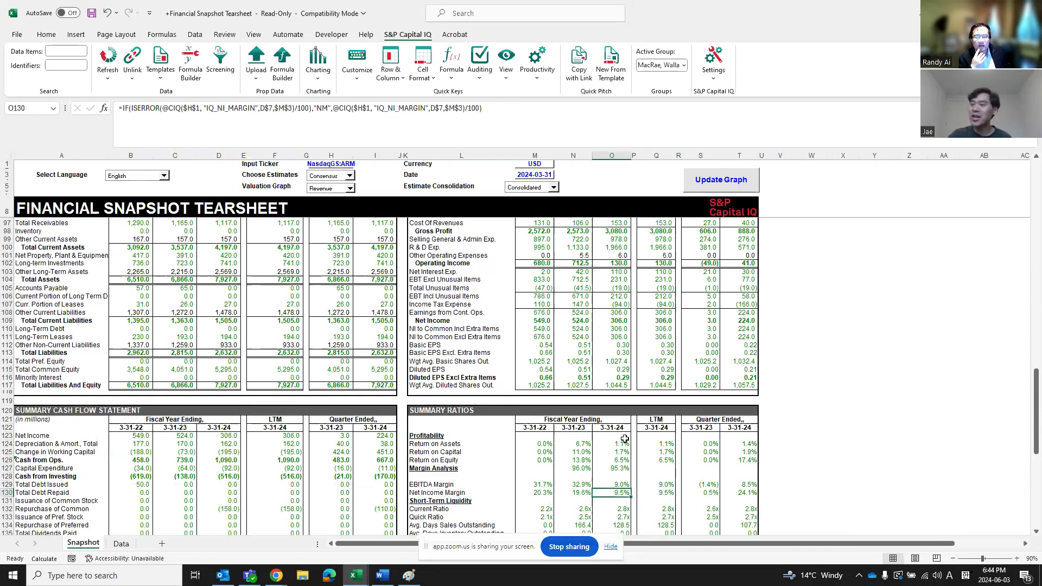
scroll(622, 402, "up", 1)
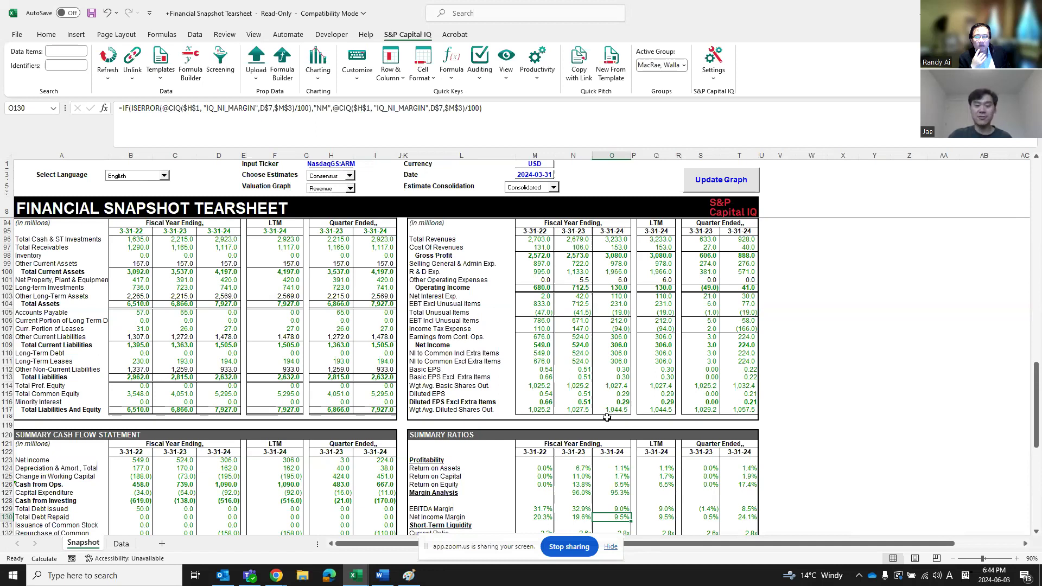
left_click(584, 506)
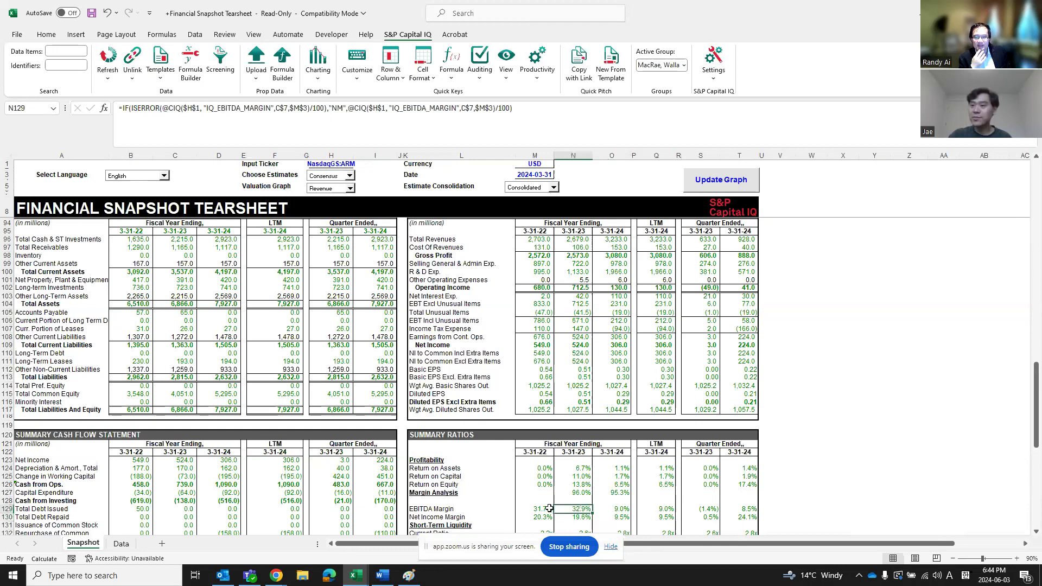
left_click(620, 492)
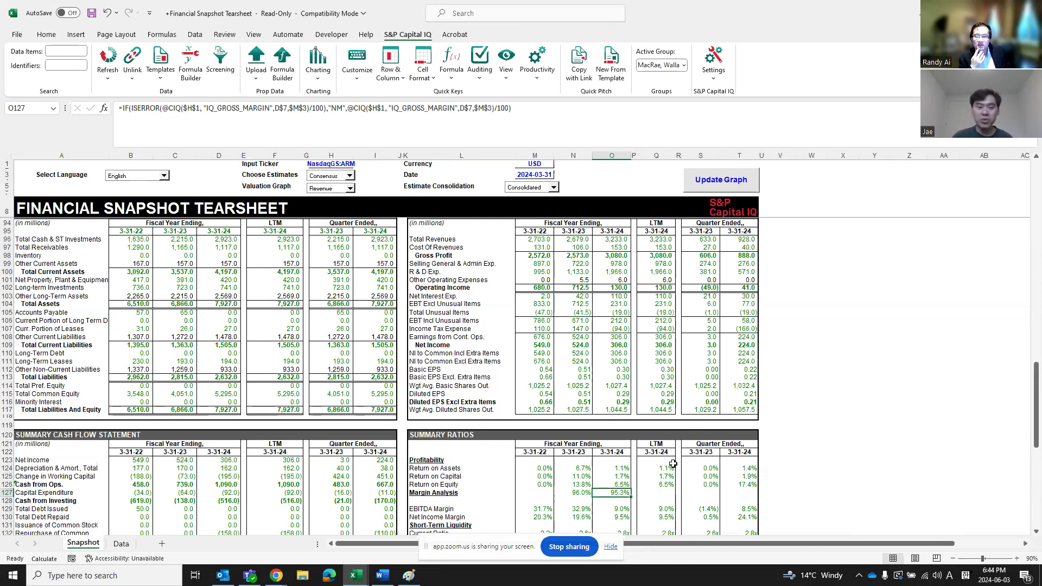
Review the 3-31-24 fiscal-year total revenues, cost of revenues and gross profit formulas line by line.
left_click(602, 239)
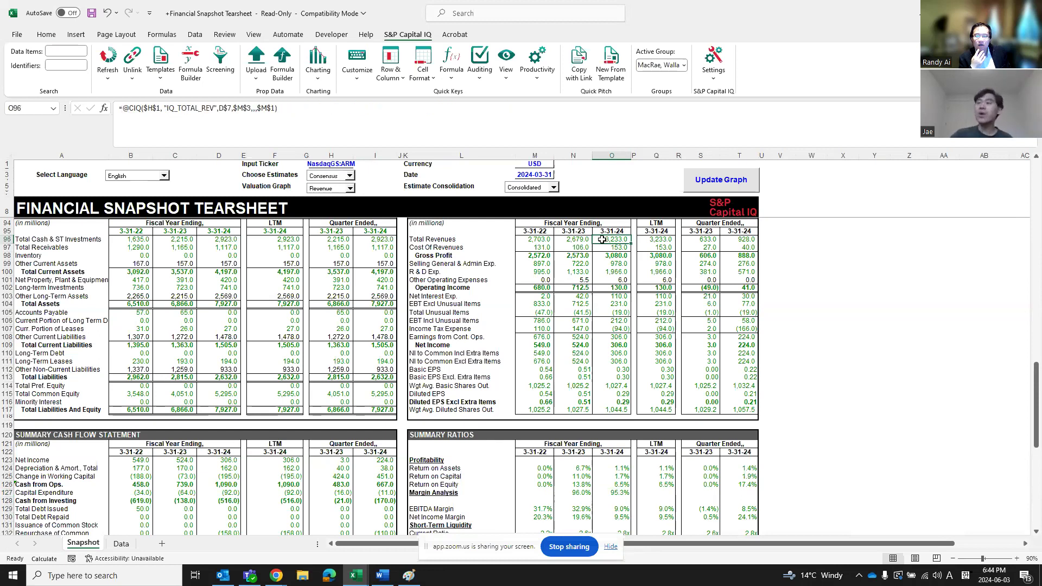
left_click(627, 249)
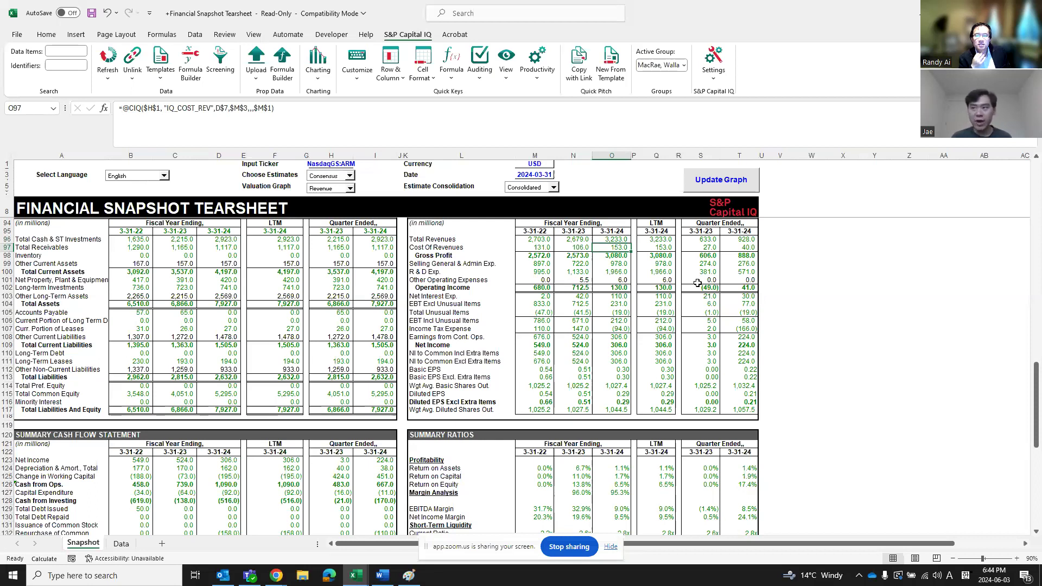
key("Down")
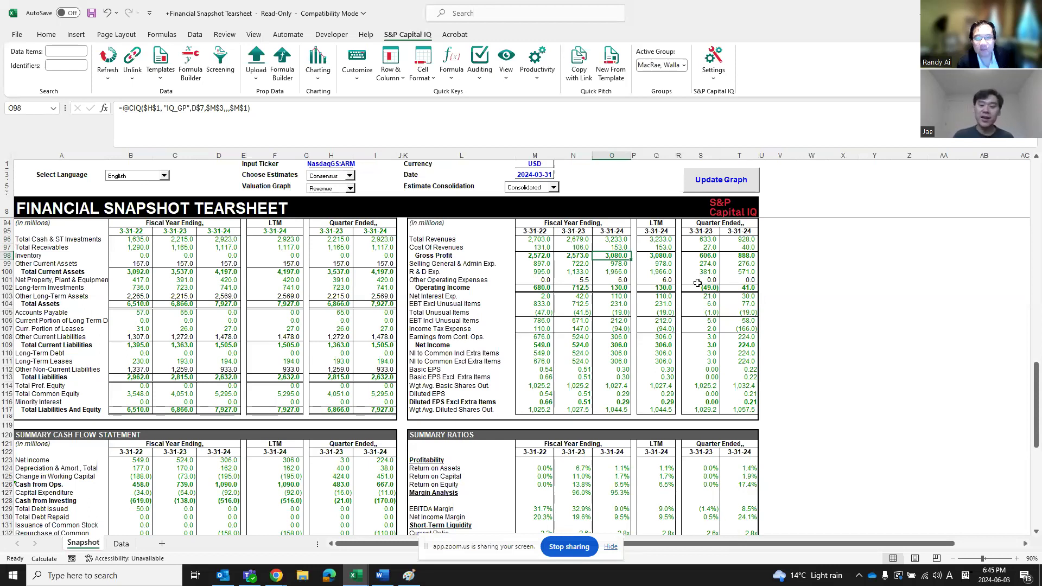
key("Up")
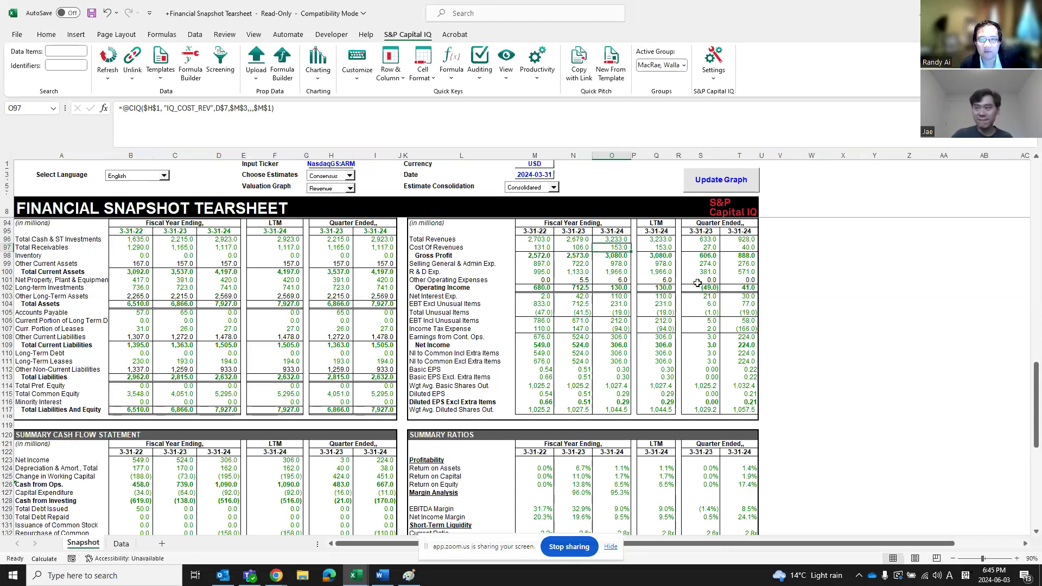
key("Down")
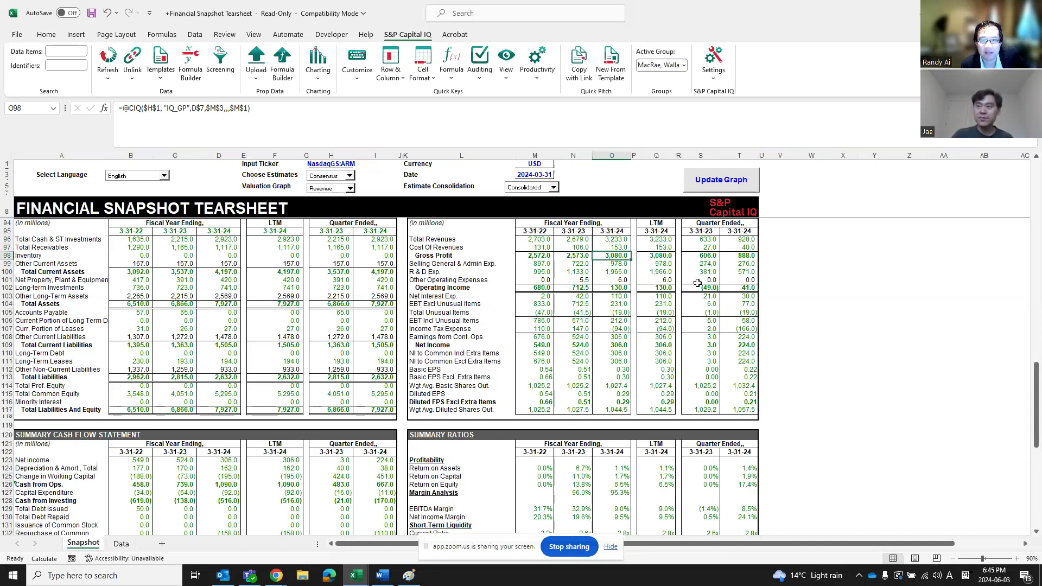
Go through the 3-31-24 fiscal-year operating expenses from selling, general and admin to operating income, ending on R&D expense.
key("Down")
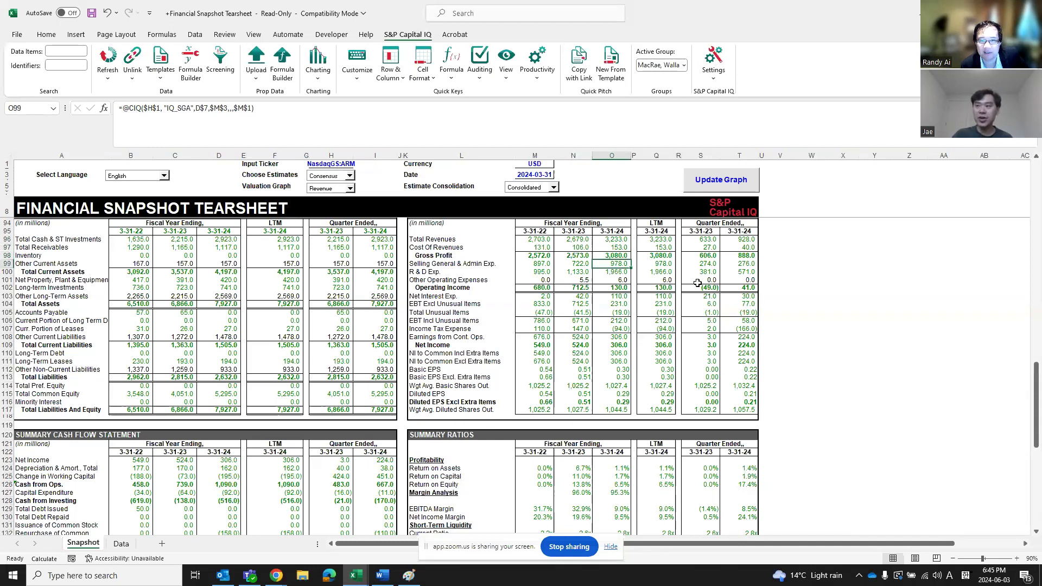
key("Down")
key("Down")
key("Down")
key("Down")
key("Down")
key("Down")
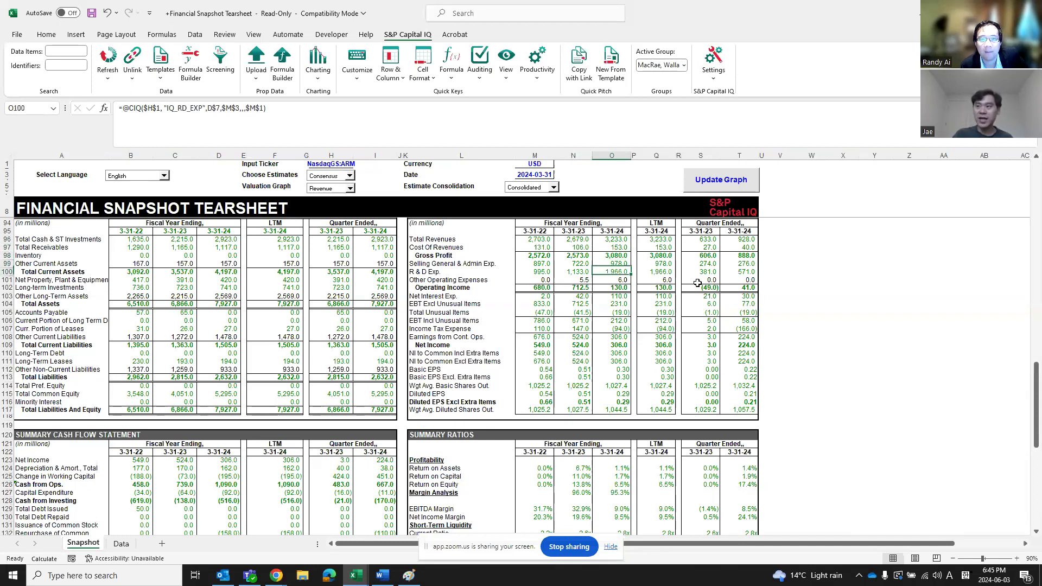
key("Up")
key("Up")
key("Up")
key("Up")
key("Up")
key("Up")
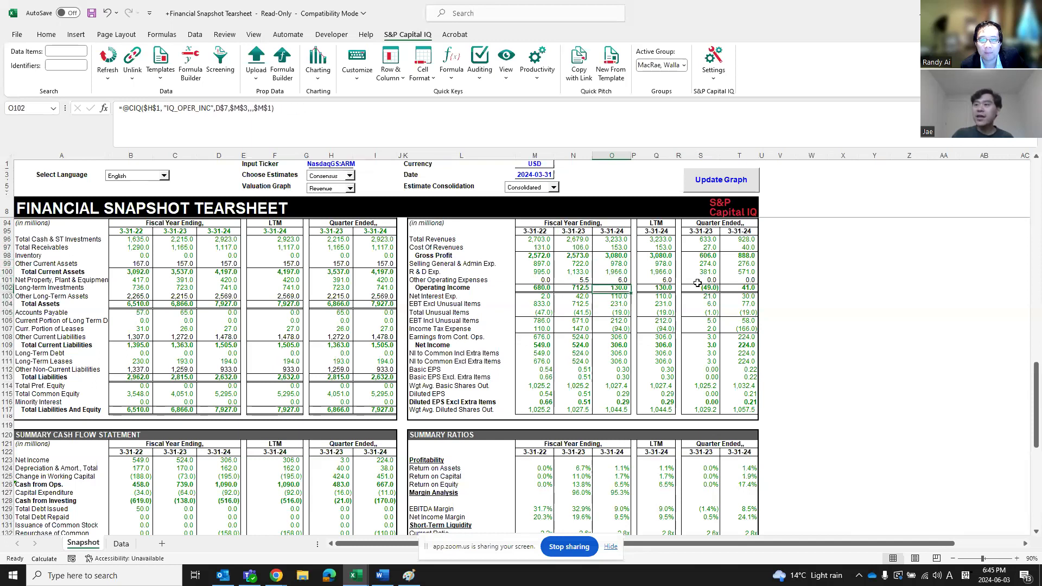
key("Down")
key("Left")
key("Up")
key("Right")
key("Down")
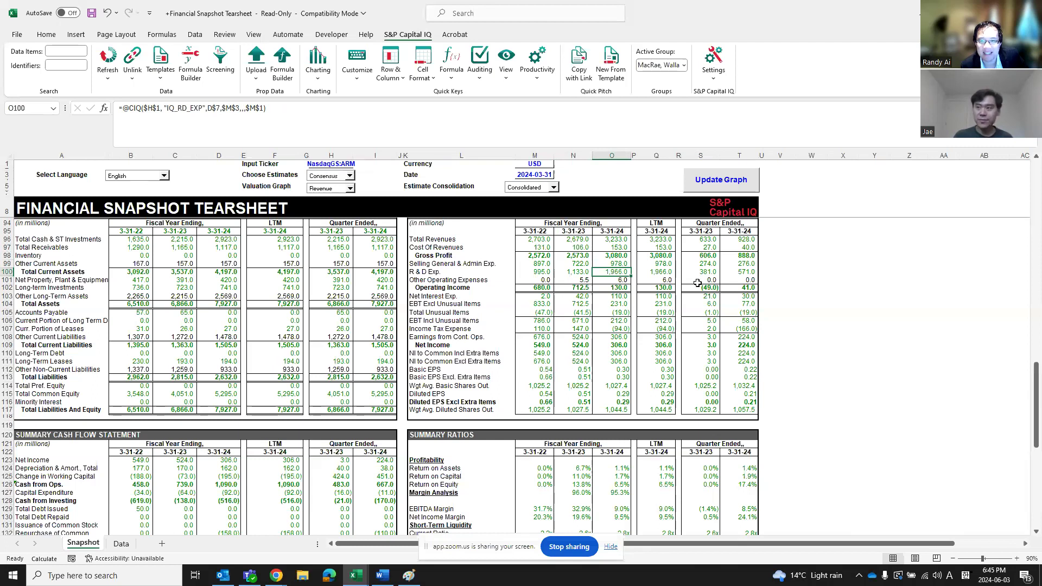
Trace the 3-31-24 fiscal-year figures from net income back up to R&D expense.
left_click(620, 345)
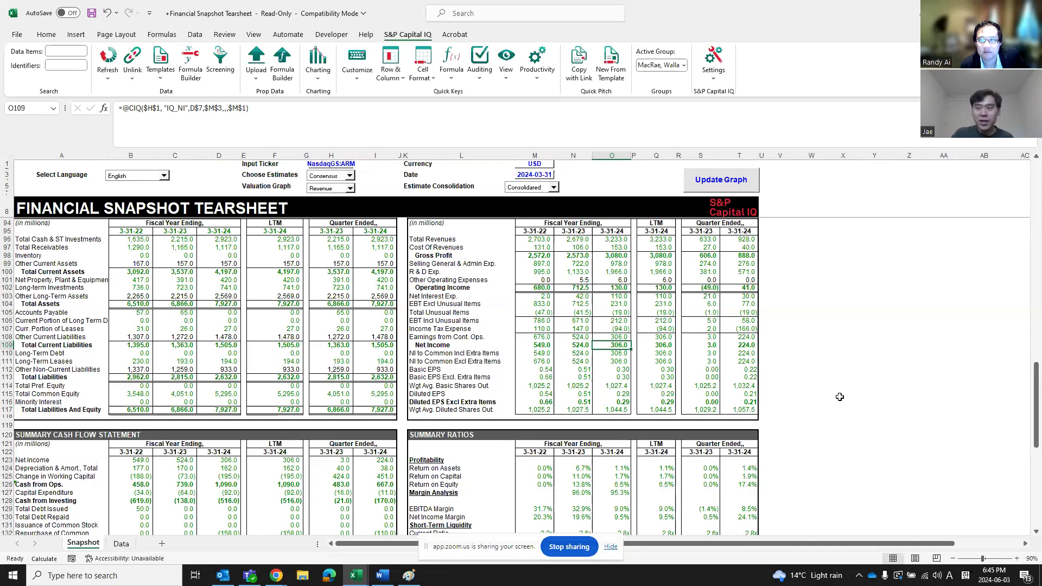
key("Up")
key("Up")
key("Up")
key("Up")
key("Up")
key("Up")
key("Up")
key("Up")
key("Up")
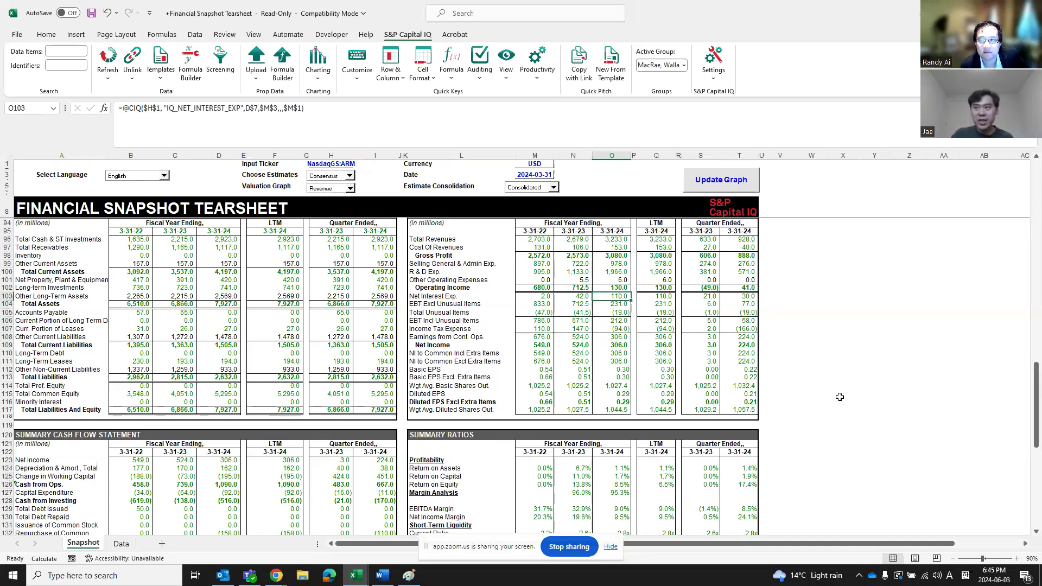
key("Up")
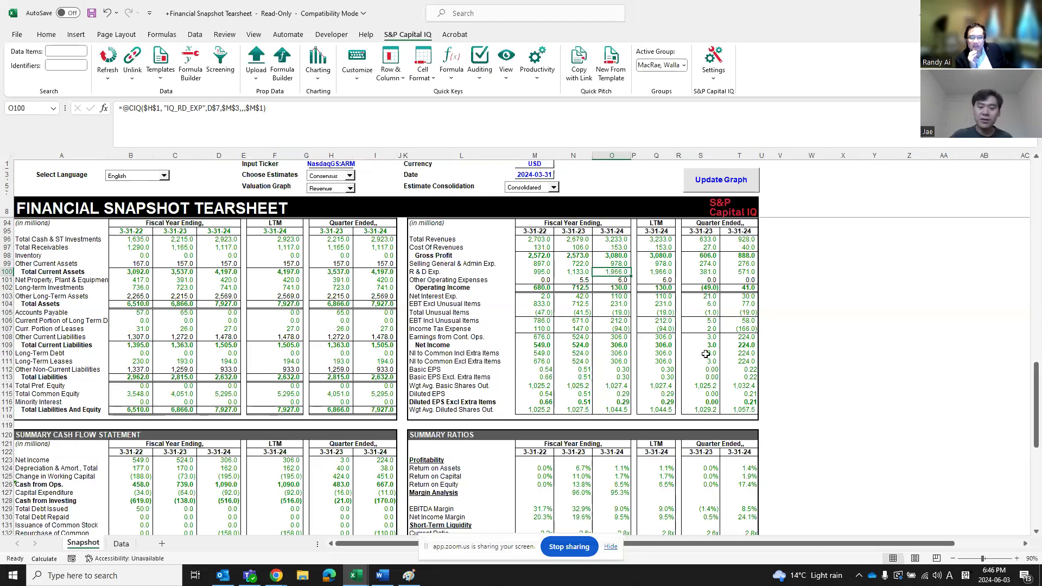
Examine the R&D expense row against total revenues for the fiscal year ending 3-31-24.
left_click(765, 346)
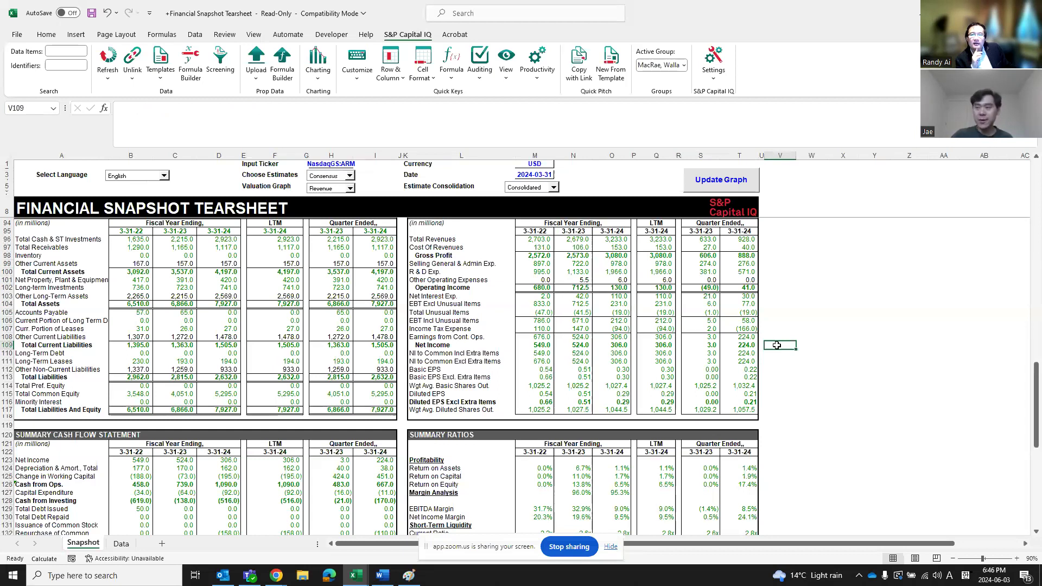
left_click(768, 271)
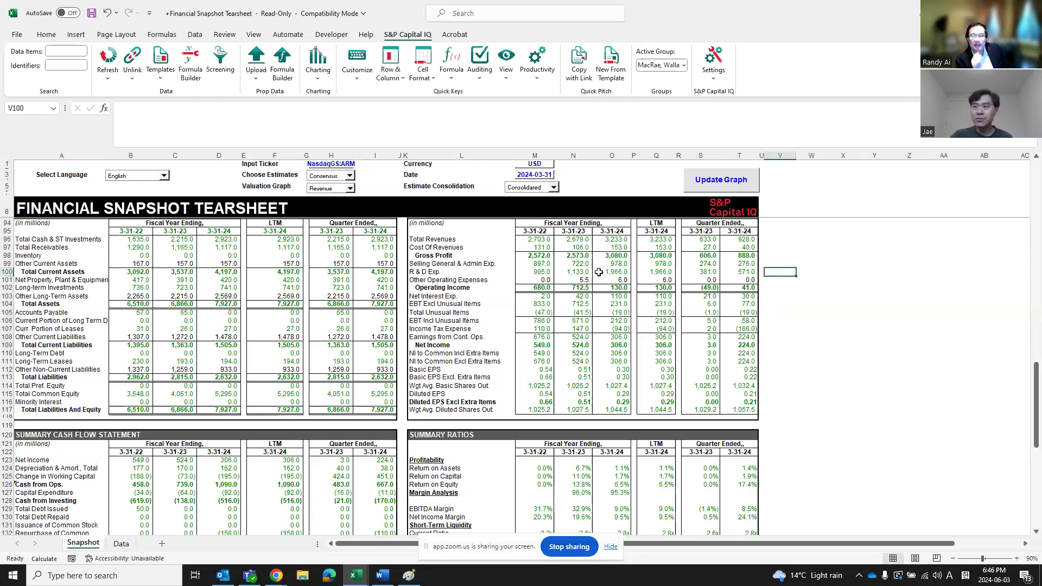
left_click(626, 272)
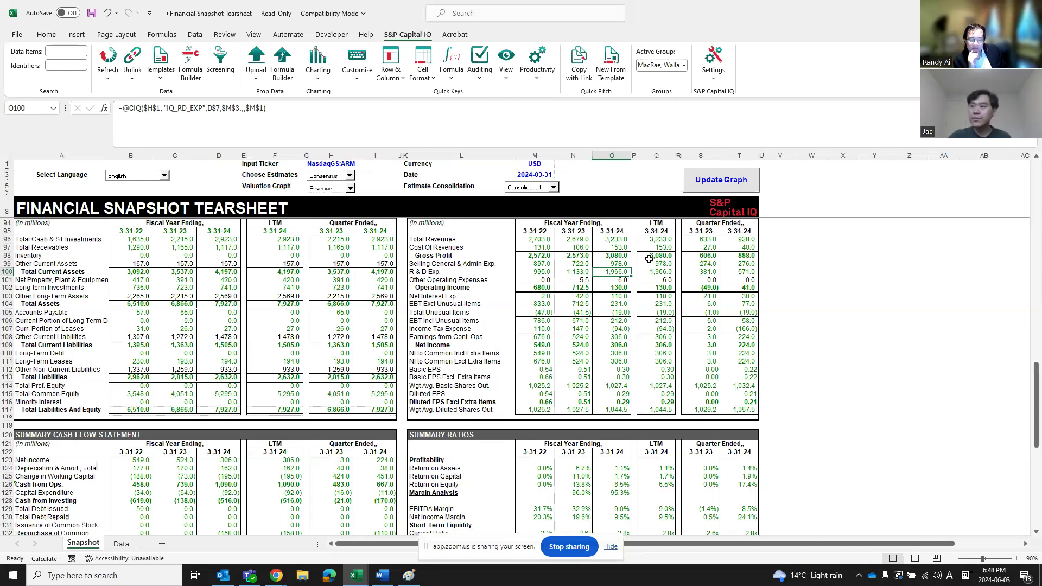
left_click_drag(613, 240, 619, 248)
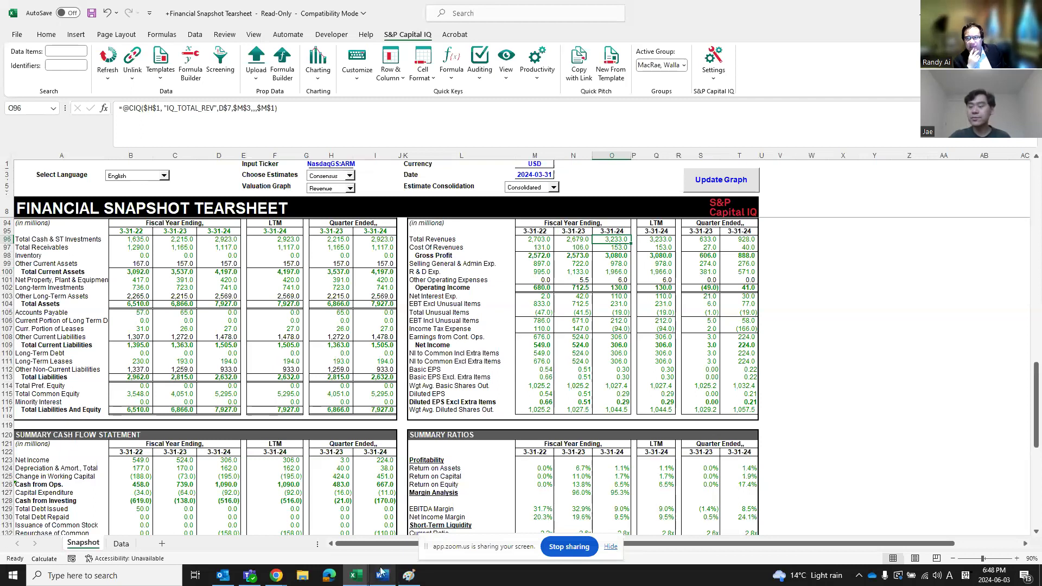
left_click(393, 404)
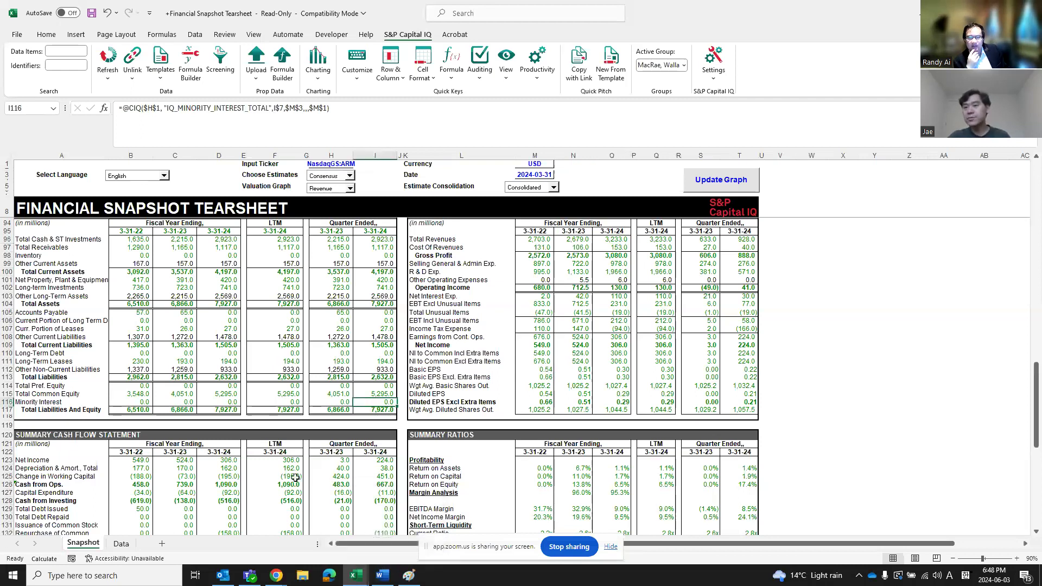
Switch to the Arm Holdings Form 6-K in Chrome, maximize it and highlight the license and royalty revenue rows.
left_click(276, 575)
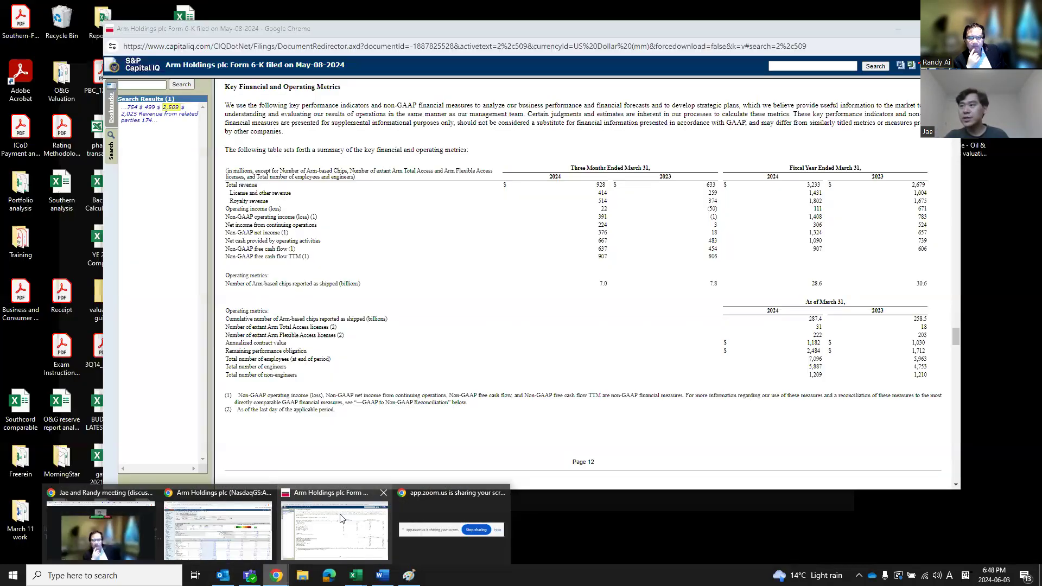
left_click(340, 518)
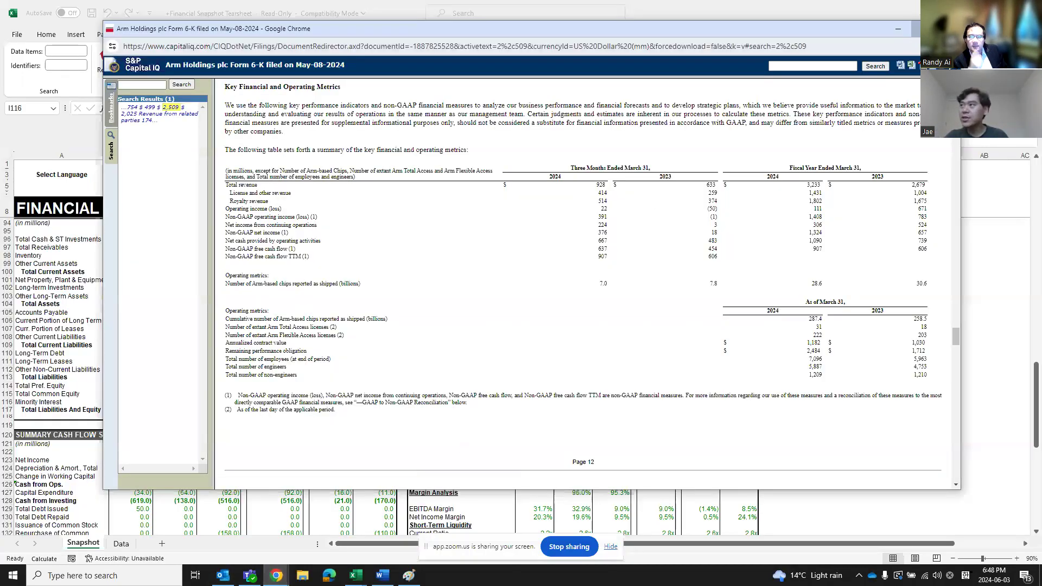
left_click(916, 27)
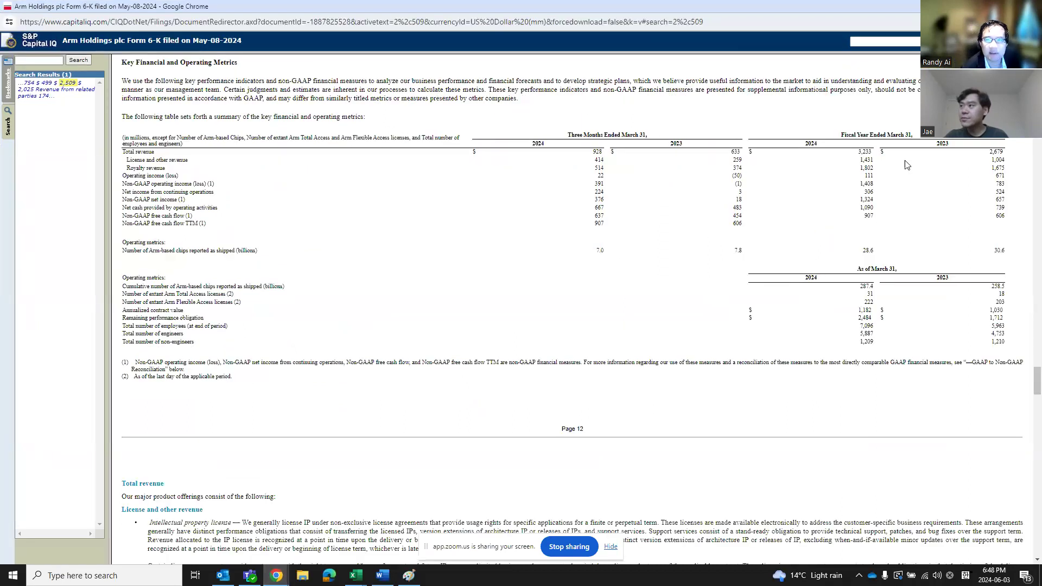
left_click_drag(874, 172, 126, 163)
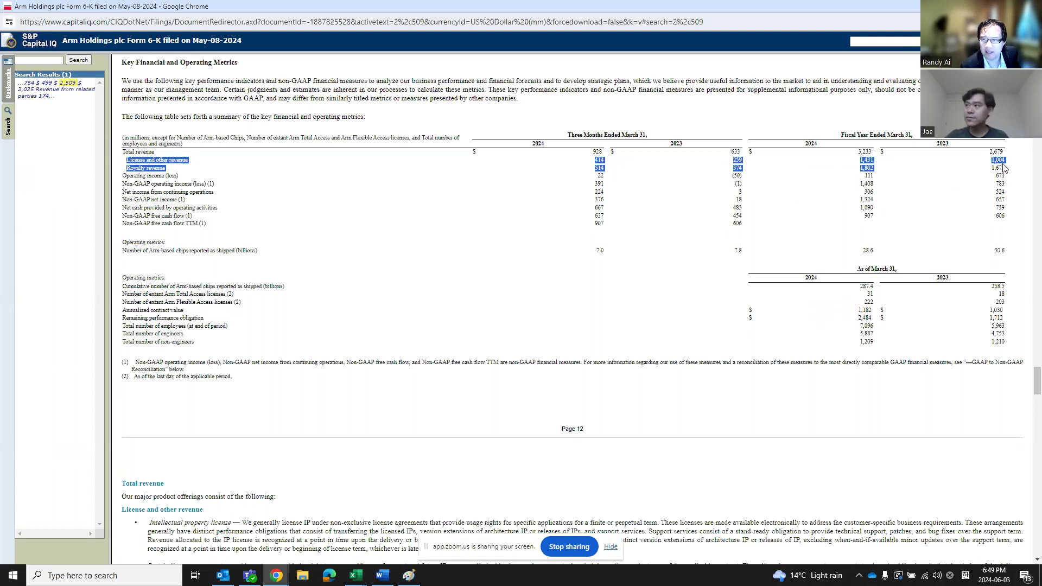
Extend the highlight on the Form 6-K license and royalty revenue rows through fiscal 2023, then return to the Financial Snapshot Tearsheet in Excel.
left_click_drag(1001, 168, 128, 161)
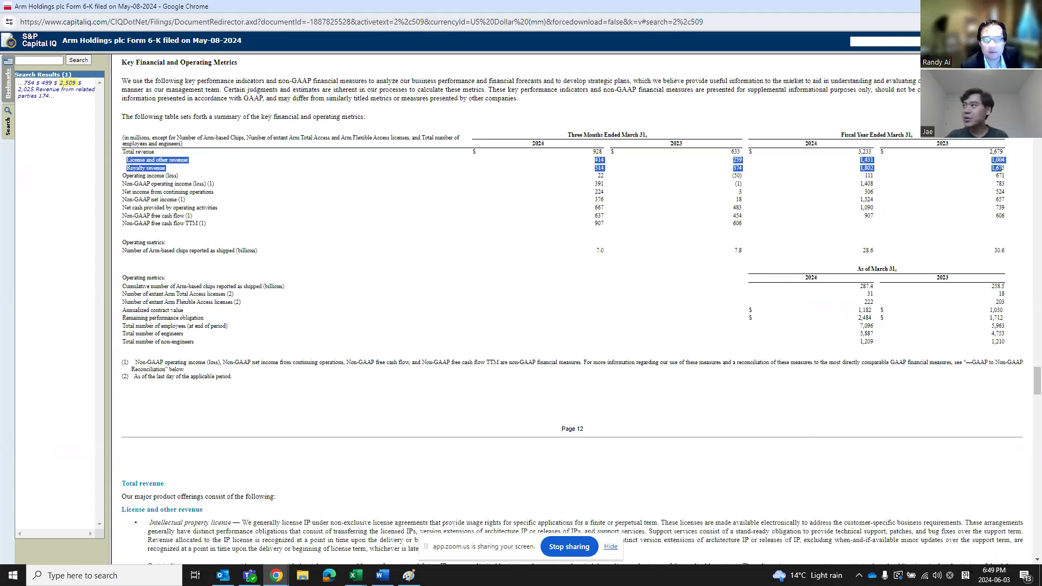
key("alt+Tab")
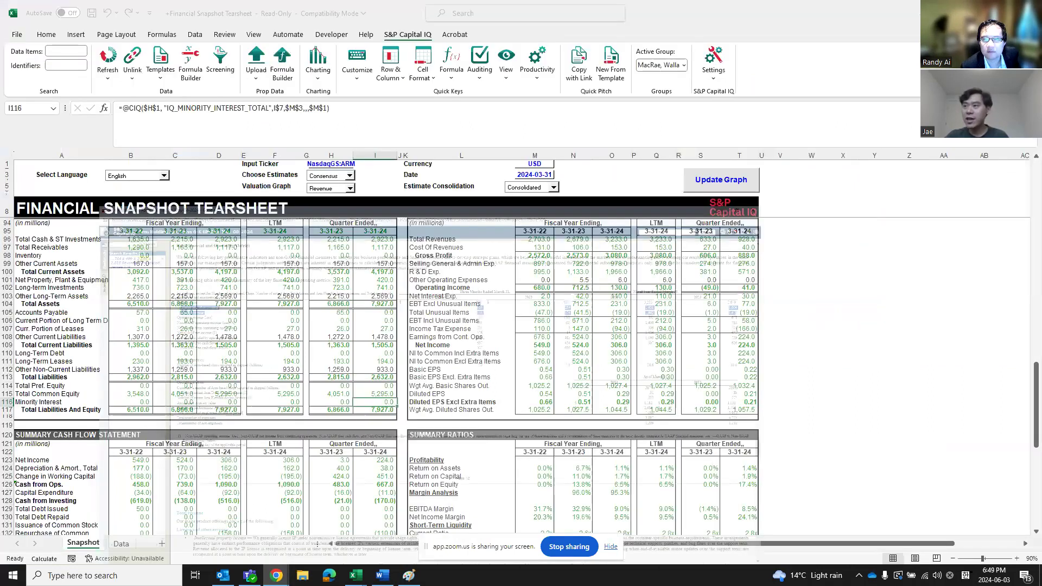
left_click_drag(575, 238, 614, 247)
Calculate cost of revenues as a share of total revenues for fiscal year 3-31-23 in V96 with =N97/N96.
left_click(781, 239)
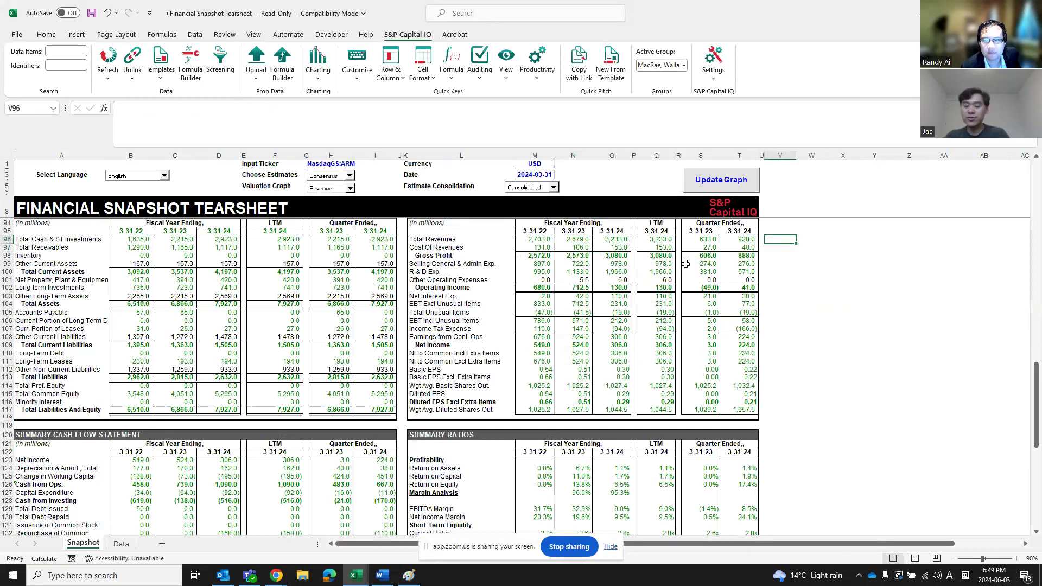
type("=")
left_click(582, 247)
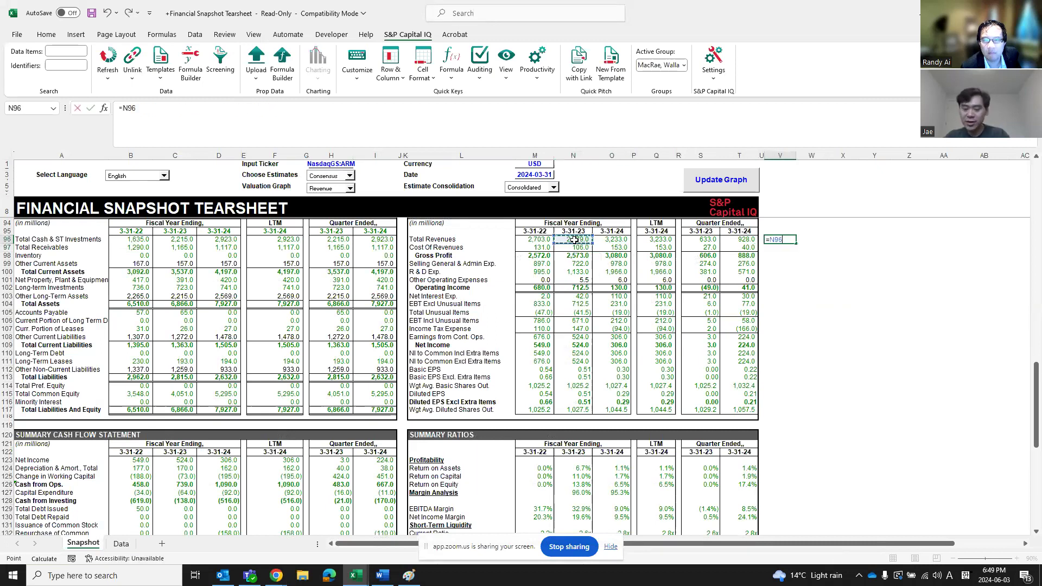
type("/")
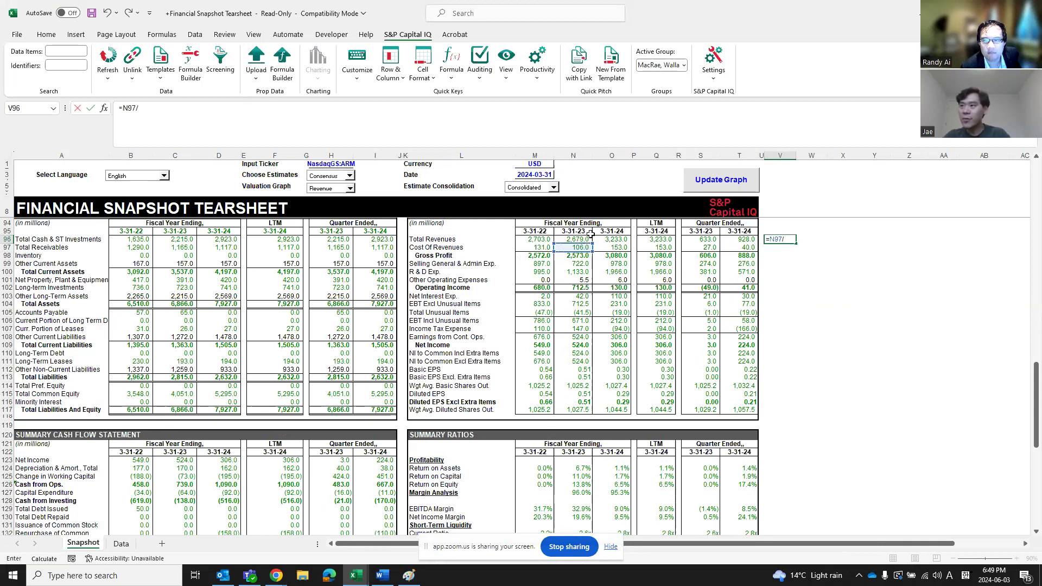
left_click(577, 239)
key("shift+Return")
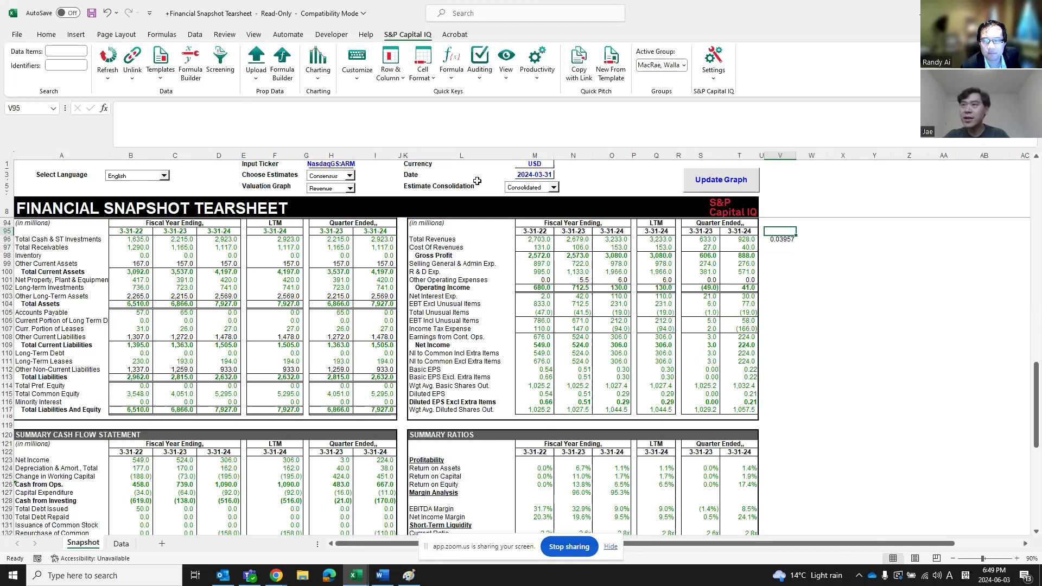
Format the cost-to-revenue ratio in V96 as a percentage with one decimal place.
key("Down")
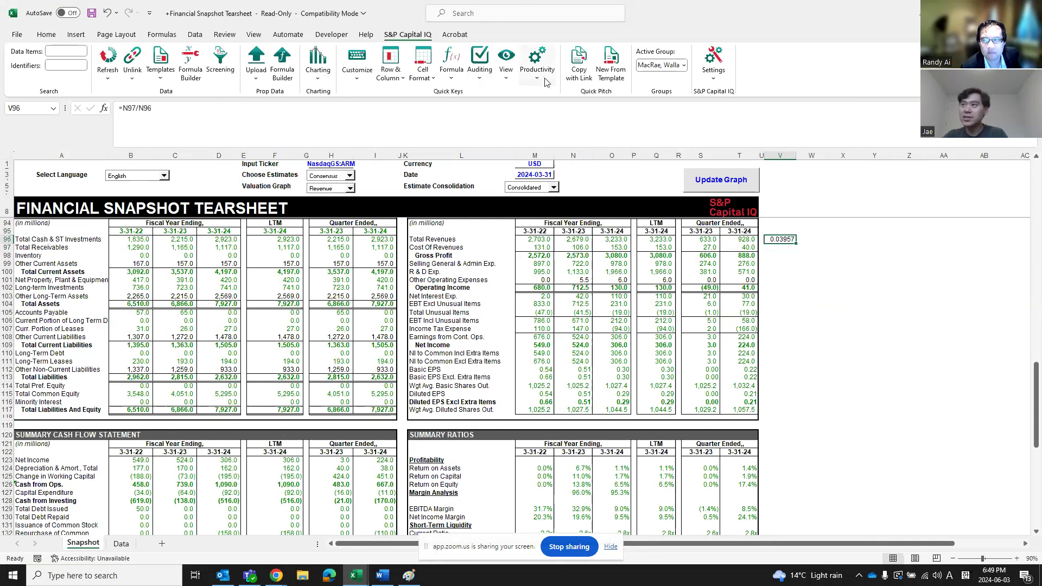
left_click(46, 34)
left_click(419, 73)
left_click(449, 75)
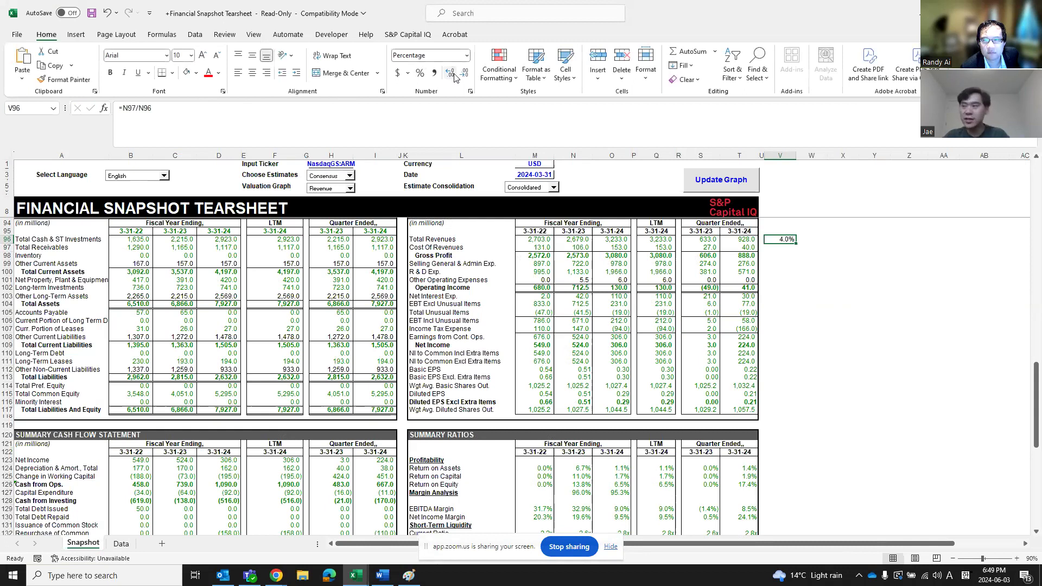
Move the cost-to-revenue ratio to V97 in line with the cost of revenues row, and copy it to W97 for fiscal year 3-31-24.
left_click_drag(786, 243, 786, 251)
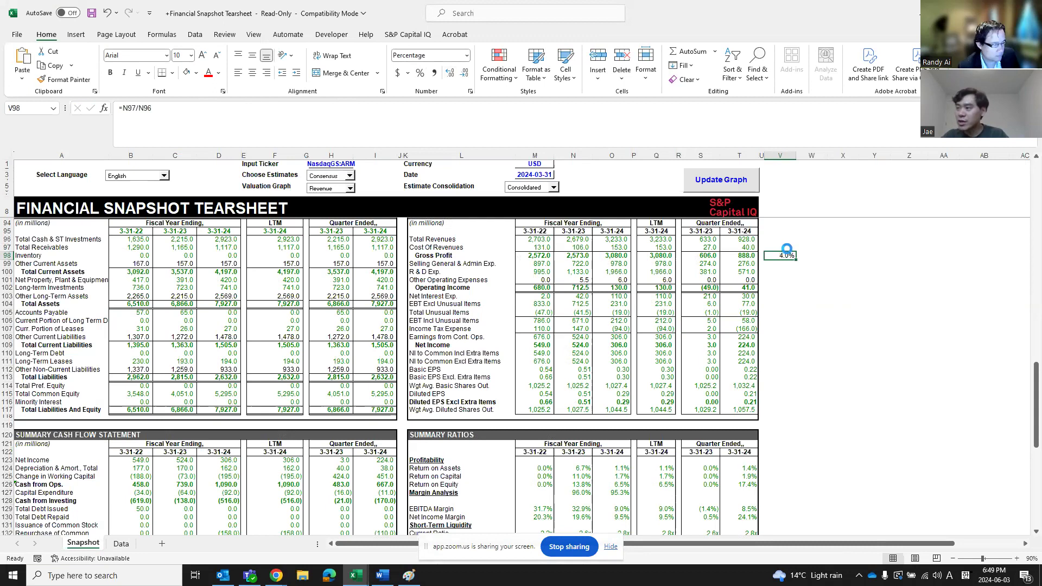
left_click_drag(796, 256, 810, 248)
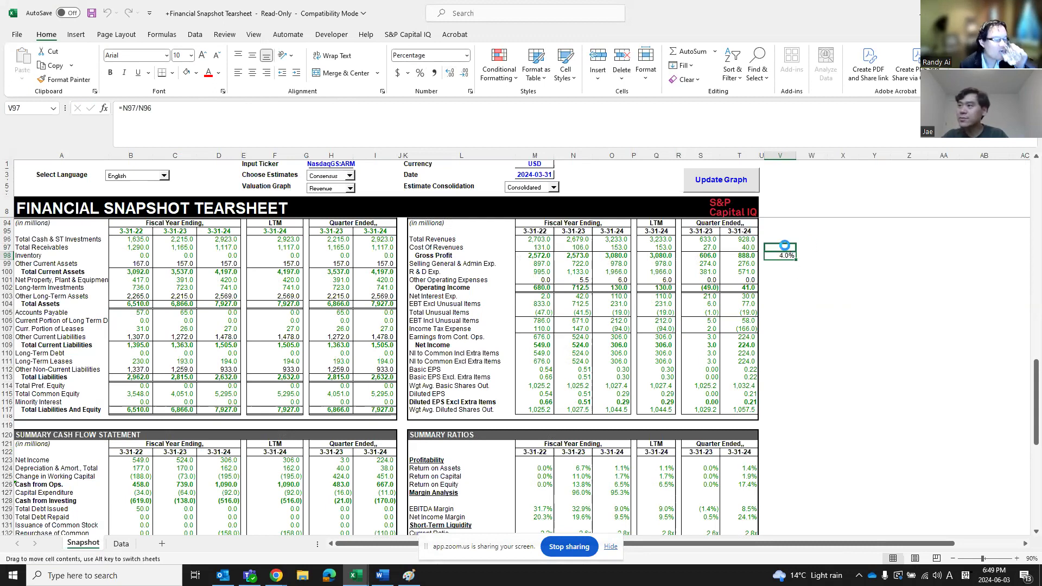
left_click(810, 246)
left_click(782, 247)
key("ctrl+c")
left_click(810, 247)
key("ctrl+v")
key("Escape")
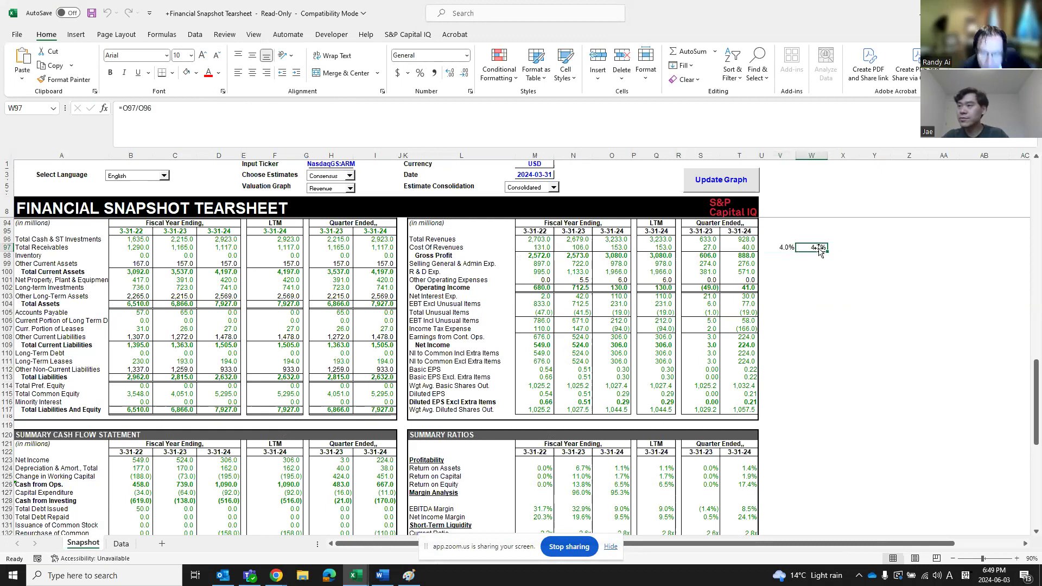
Check which cells the V97 cost ratio formula uses, refill it into W97, and compare the two fiscal years.
left_click(785, 245)
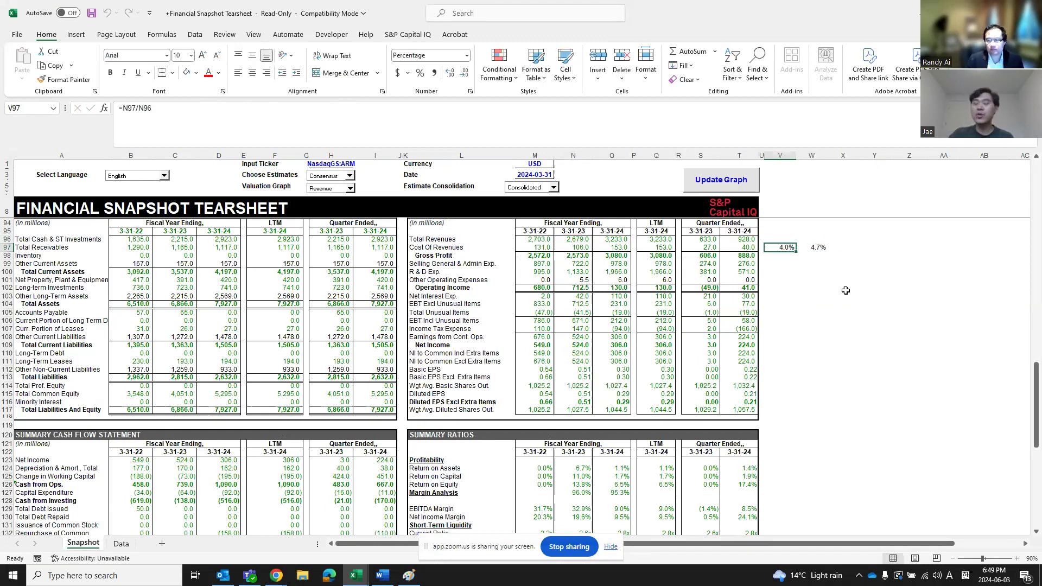
key("F2")
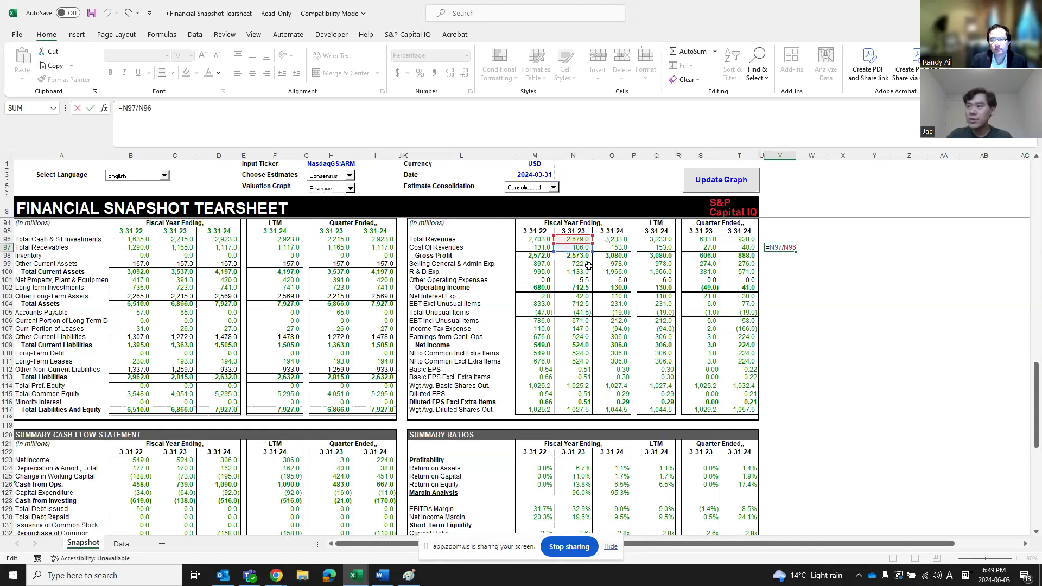
key("Escape")
key("F2")
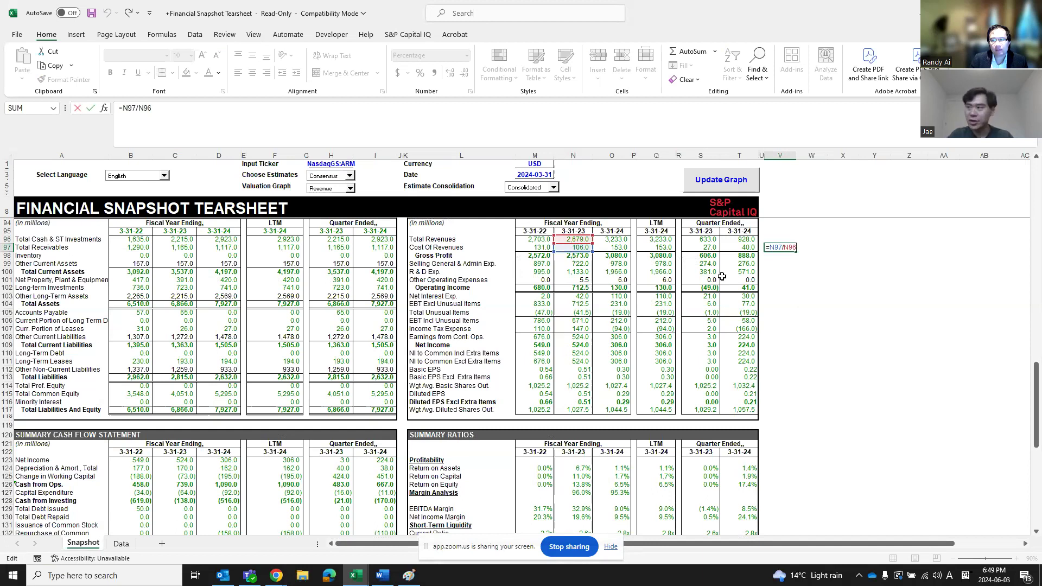
key("Tab")
key("ctrl+r")
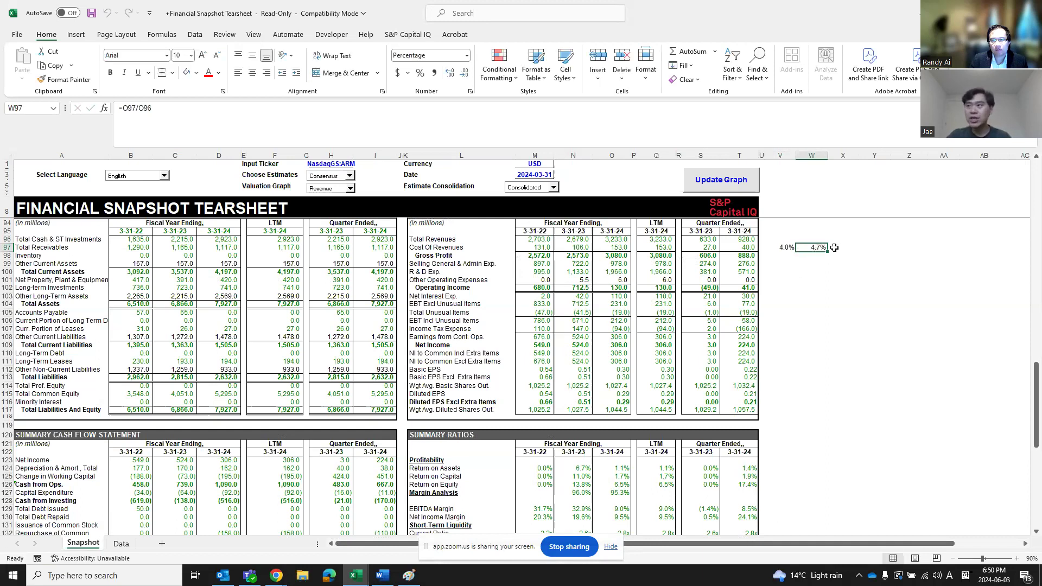
mouse_move(783, 248)
left_mouse_down()
mouse_move(828, 248)
mouse_move(799, 247)
left_mouse_up()
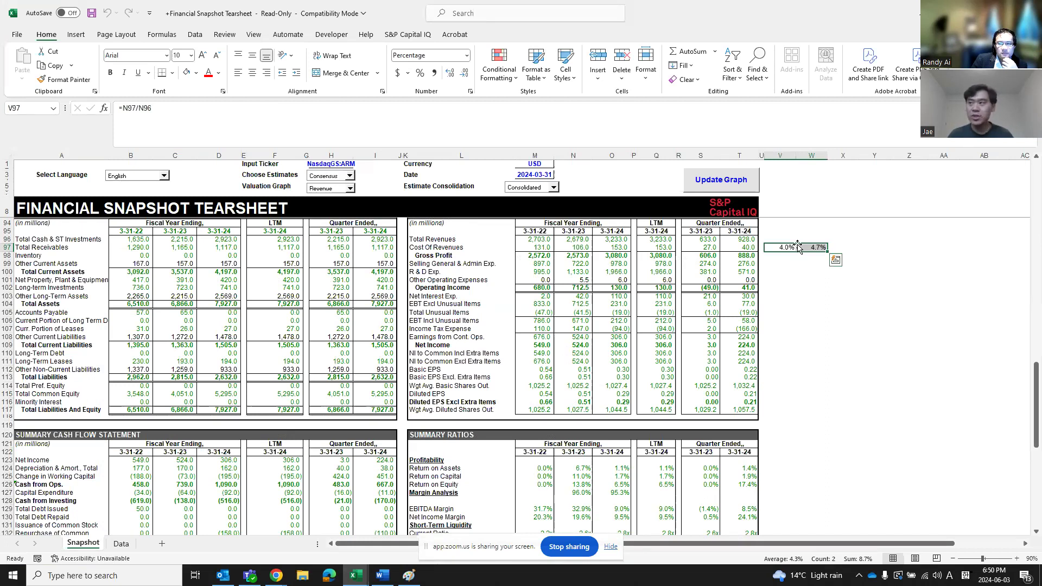
left_click_drag(842, 248, 788, 248)
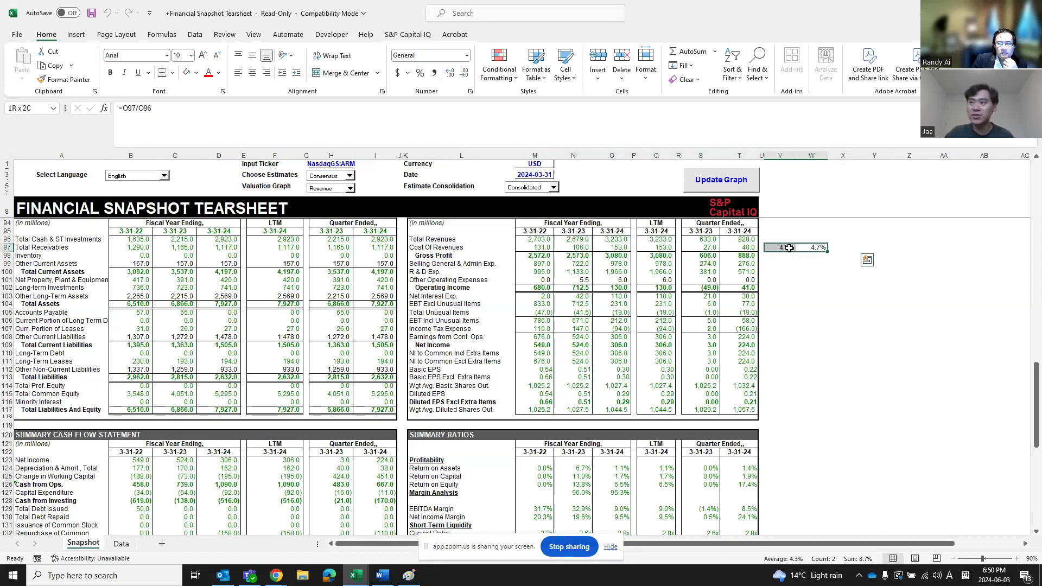
Calculate R&D expense as a share of total revenues for fiscal year 3-31-23 in V100 with =N100/N96.
left_click(785, 271)
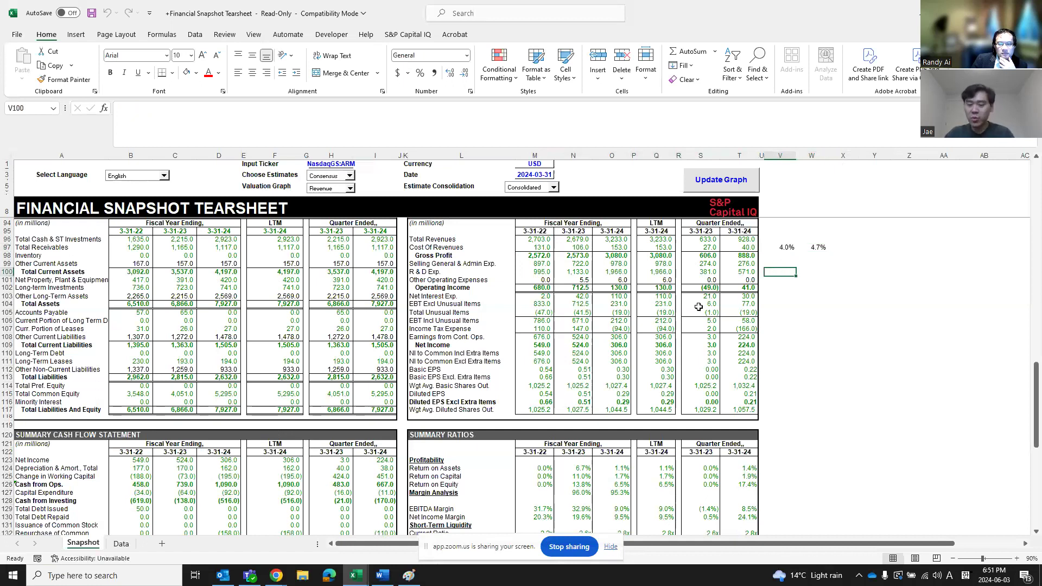
type("=")
left_click(586, 273)
type("/")
left_click(583, 240)
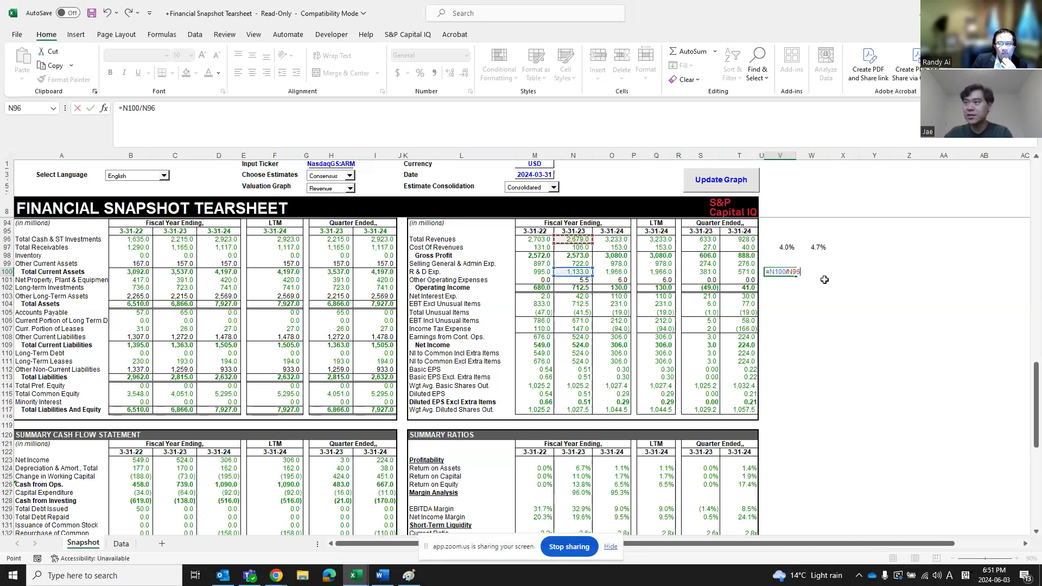
key("Return")
left_click(780, 264)
Copy the R&D-to-revenue ratio from V100 to W100 for fiscal year 3-31-24.
left_click(782, 271)
key("ctrl+c")
left_click(816, 271)
key("ctrl+v")
key("Escape")
Format the R&D-to-revenue ratios in V100:W100 as percentages with two decimal places.
left_click_drag(814, 272, 781, 272)
left_click(420, 73)
left_click(449, 72)
left_click(450, 73)
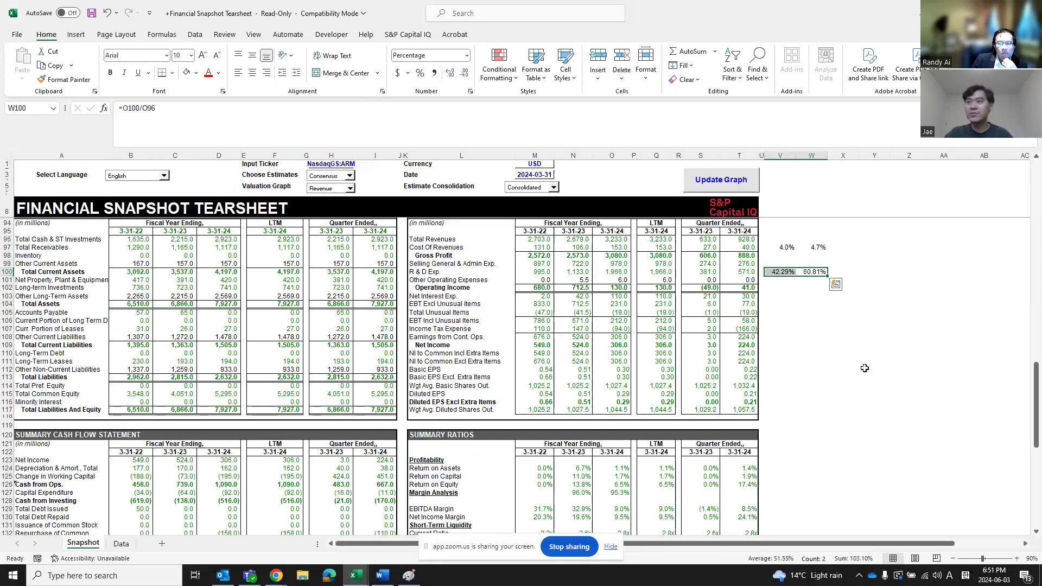
Compare the two R&D-to-revenue ratios, then the operating income and net income of fiscal years 3-31-23 and 3-31-24.
left_click(873, 370)
left_click(781, 270)
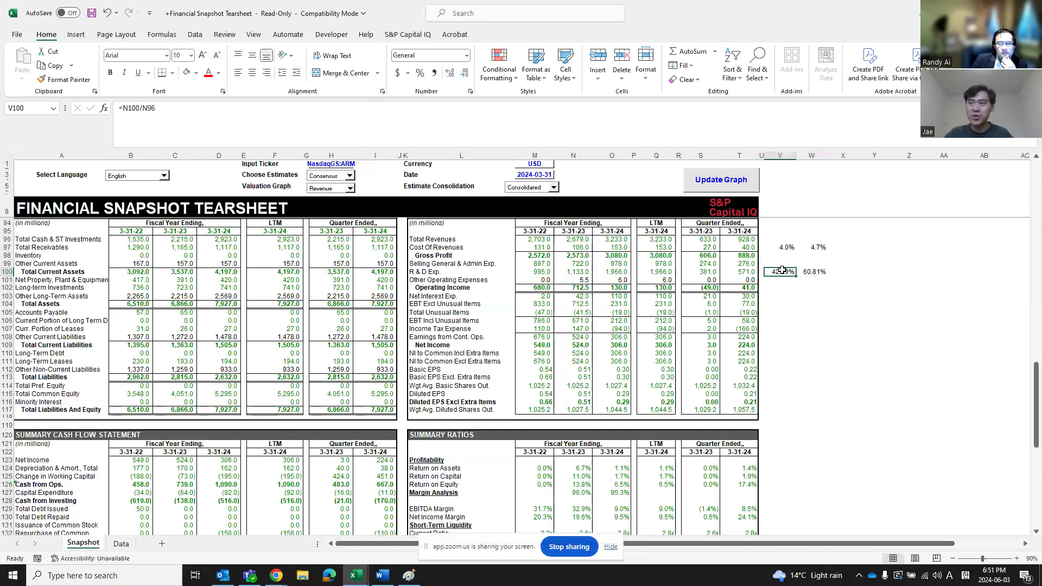
left_click(813, 271)
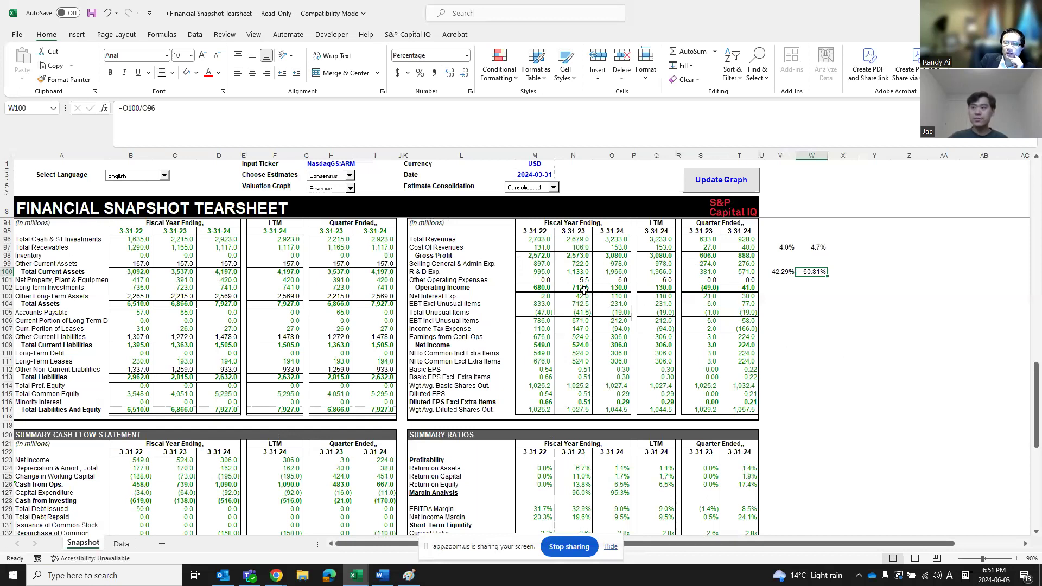
left_click_drag(582, 288, 762, 295)
left_click(814, 312)
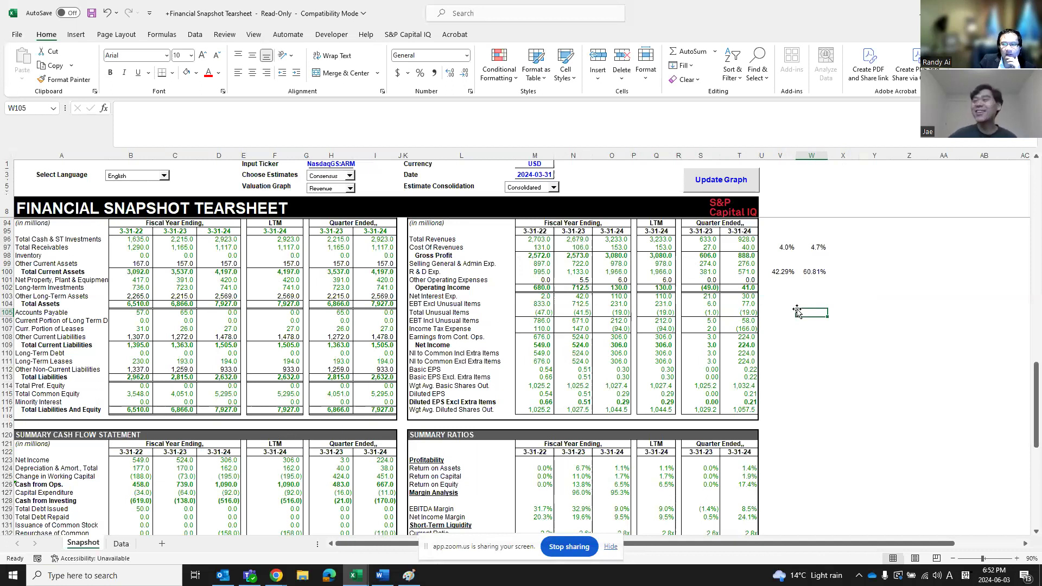
left_click_drag(577, 347, 618, 346)
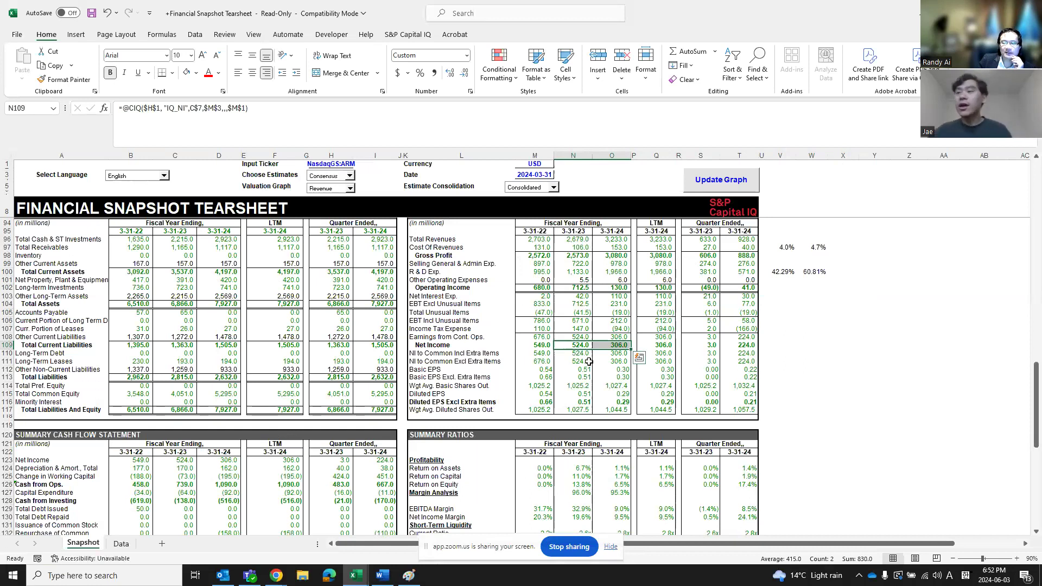
Examine return on assets, capital and equity in the Summary Ratios for fiscal years 3-31-23 and 3-31-24.
left_click(391, 385)
scroll(392, 385, "down", 4)
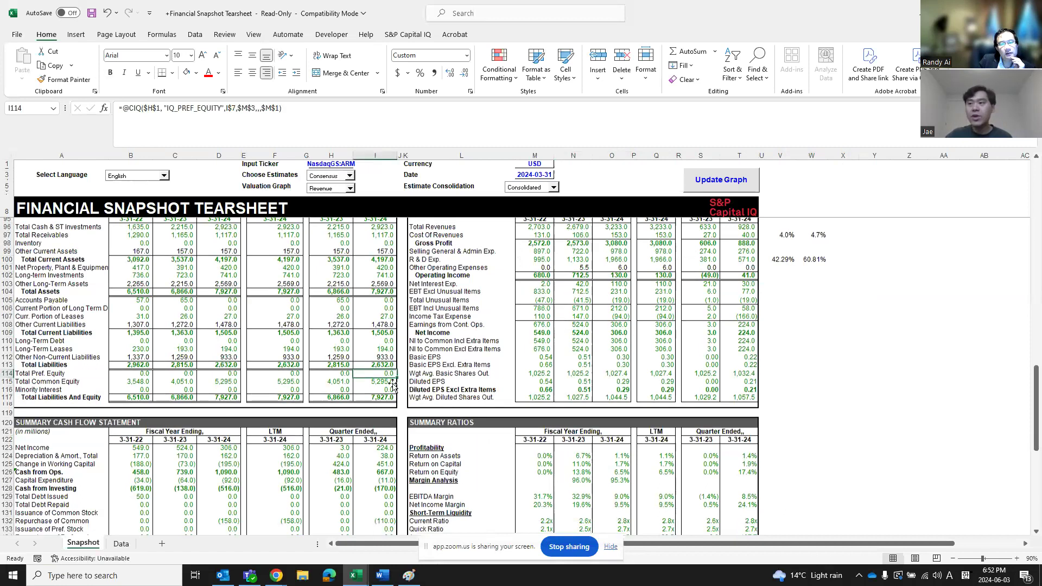
left_click_drag(582, 372, 610, 386)
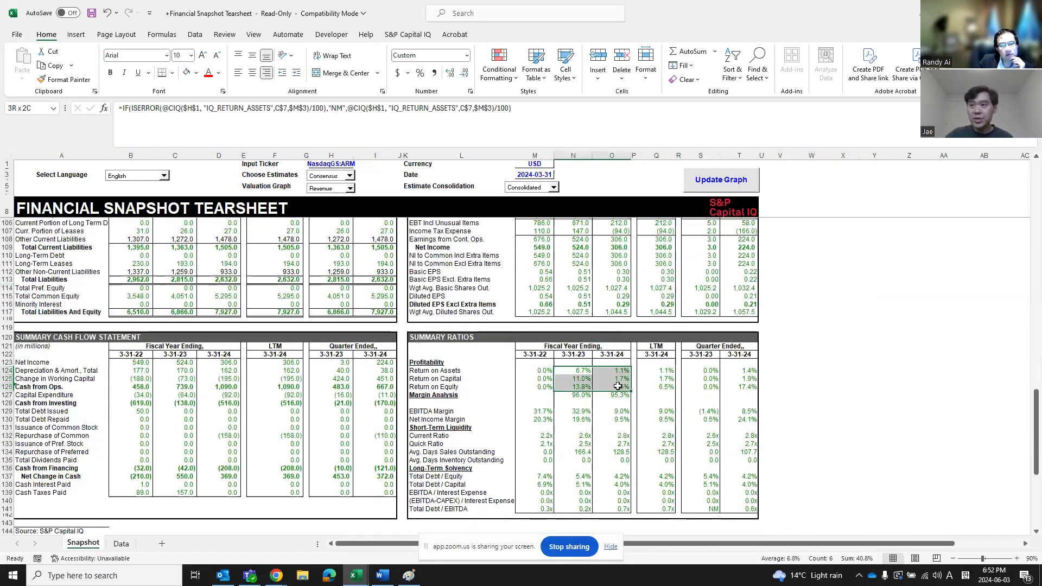
left_click(607, 386)
left_click(615, 378)
left_click(619, 369)
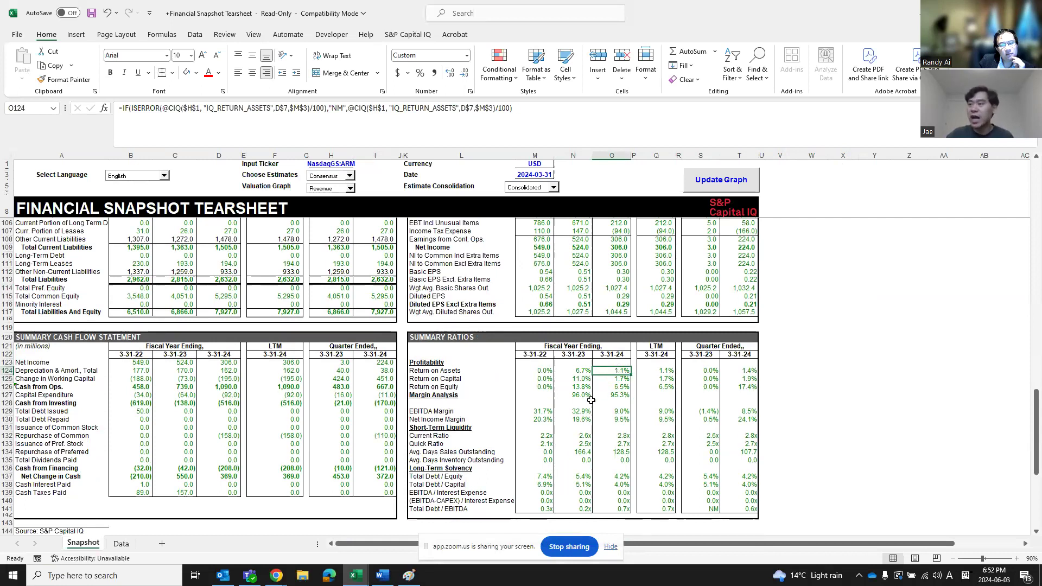
scroll(594, 404, "up", 4)
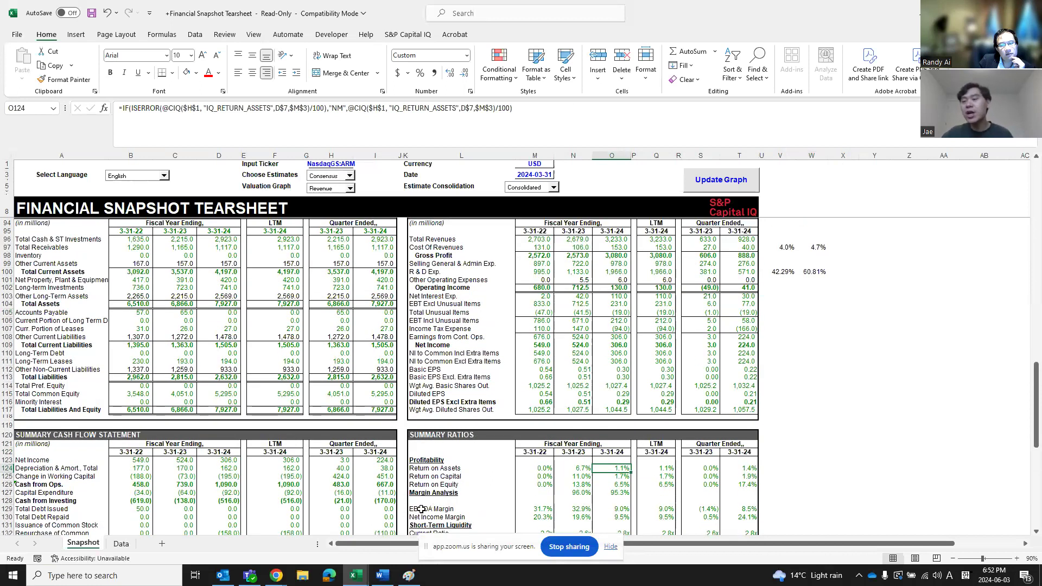
Switch to the Industry-Specific Comps workbook and look through all the semiconductor comparables tables, from valuation multiples to margins and returns.
left_click(357, 580)
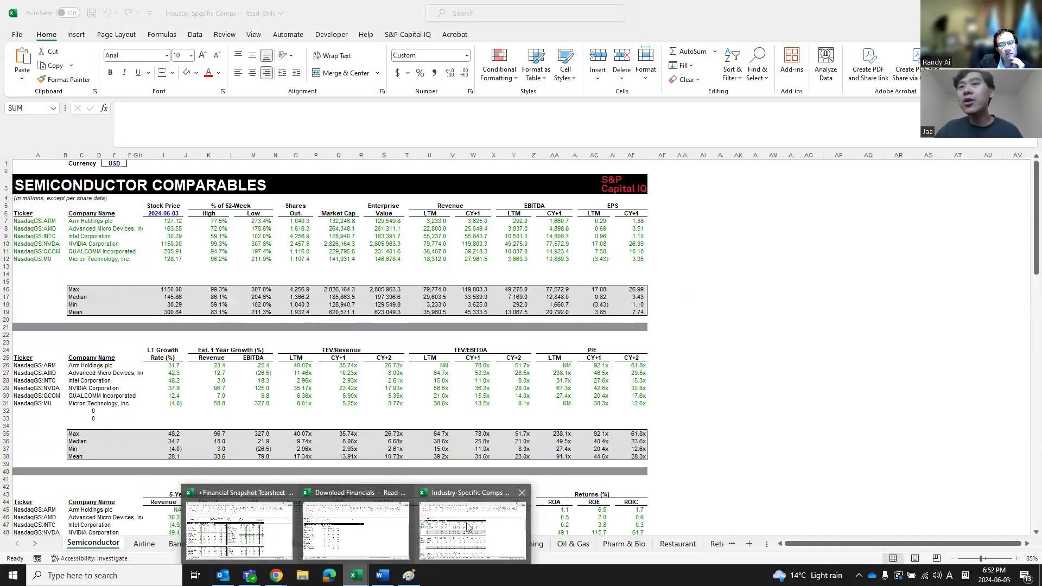
left_click(472, 528)
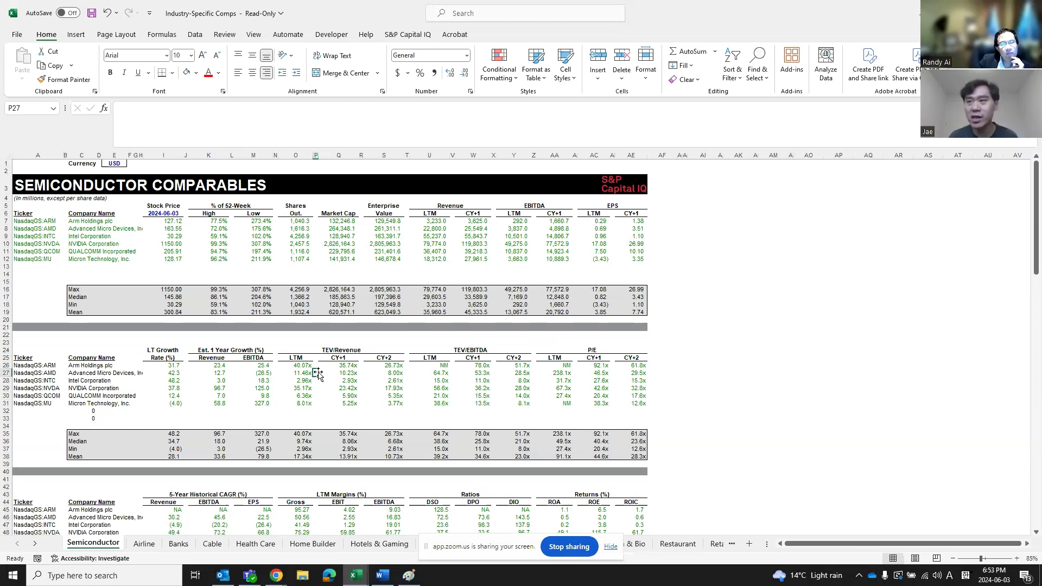
left_click(605, 259)
scroll(437, 320, "down", 4)
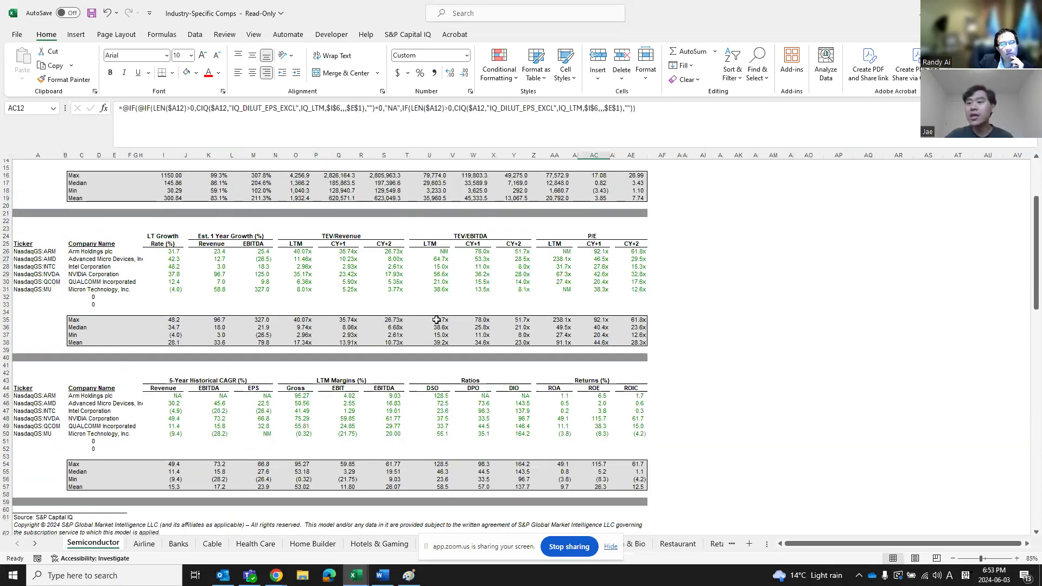
scroll(436, 320, "down", 4)
scroll(376, 395, "up", 8)
Review the semiconductor peer company names, Arm's LTM EBITDA, and the LTM and CY+1 EPS figures of the peers.
left_click_drag(78, 221, 125, 258)
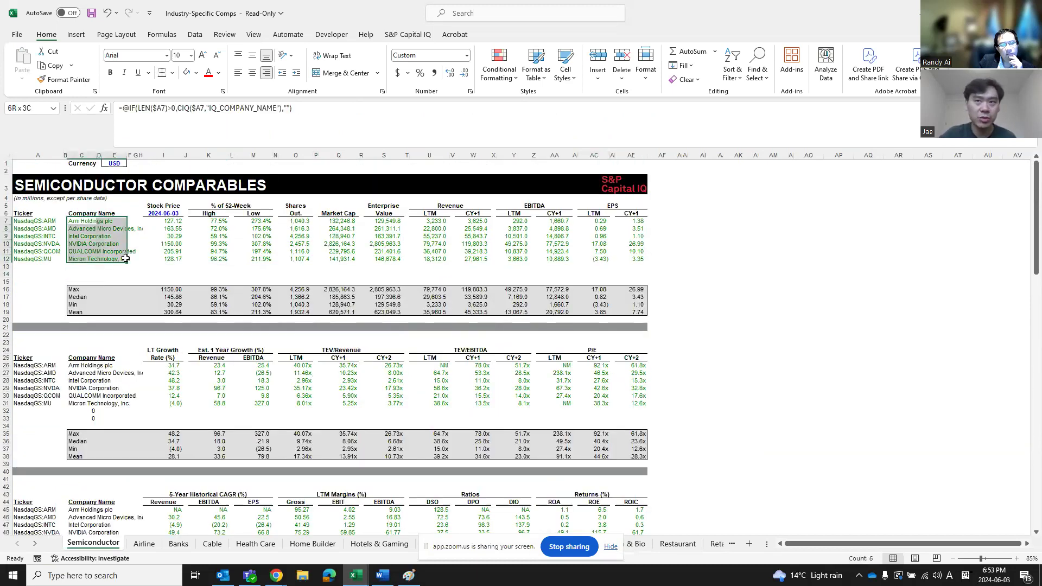
left_click(124, 266)
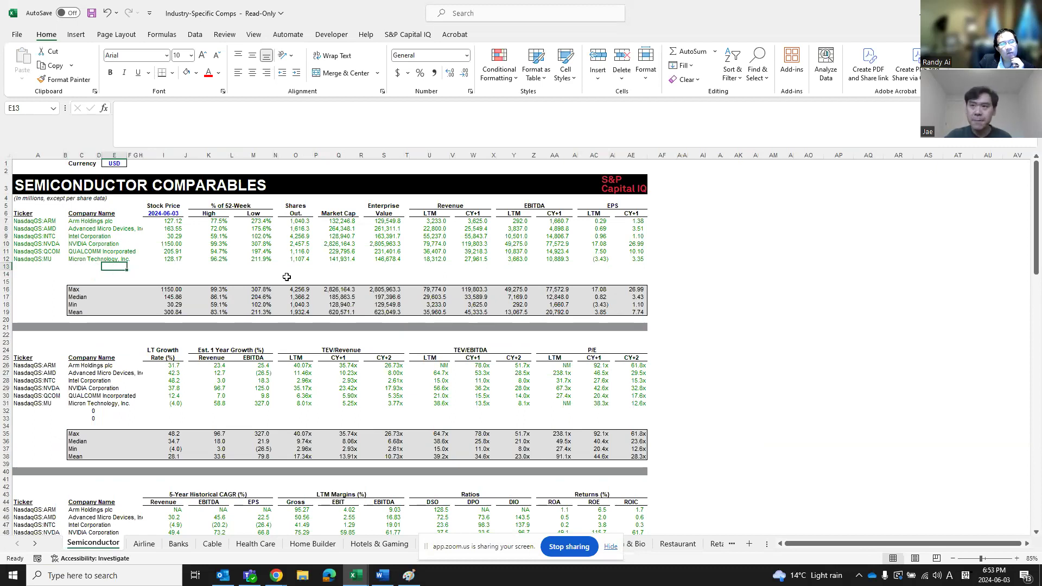
left_click(520, 222)
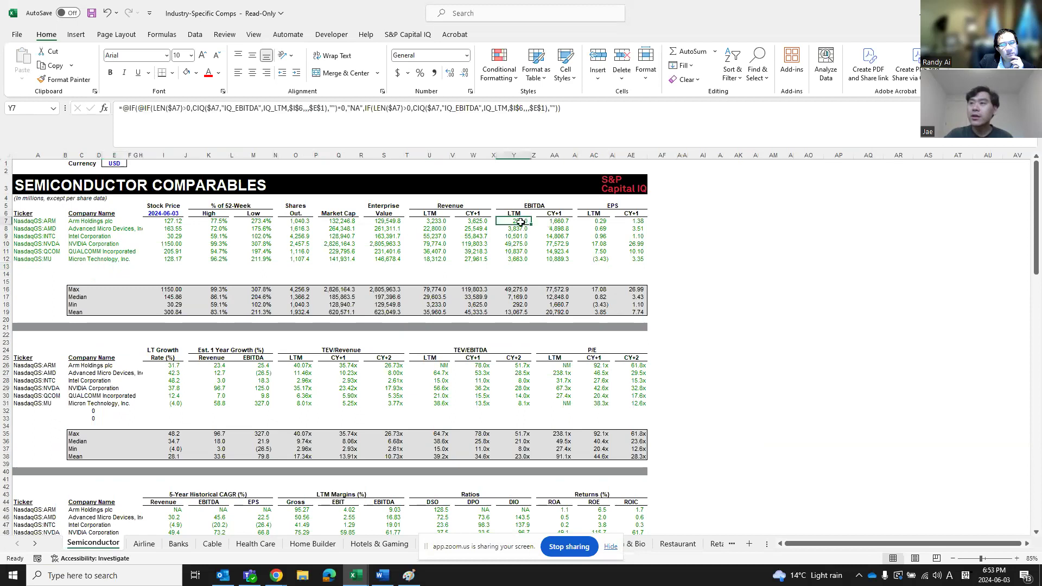
left_click_drag(520, 222, 632, 248)
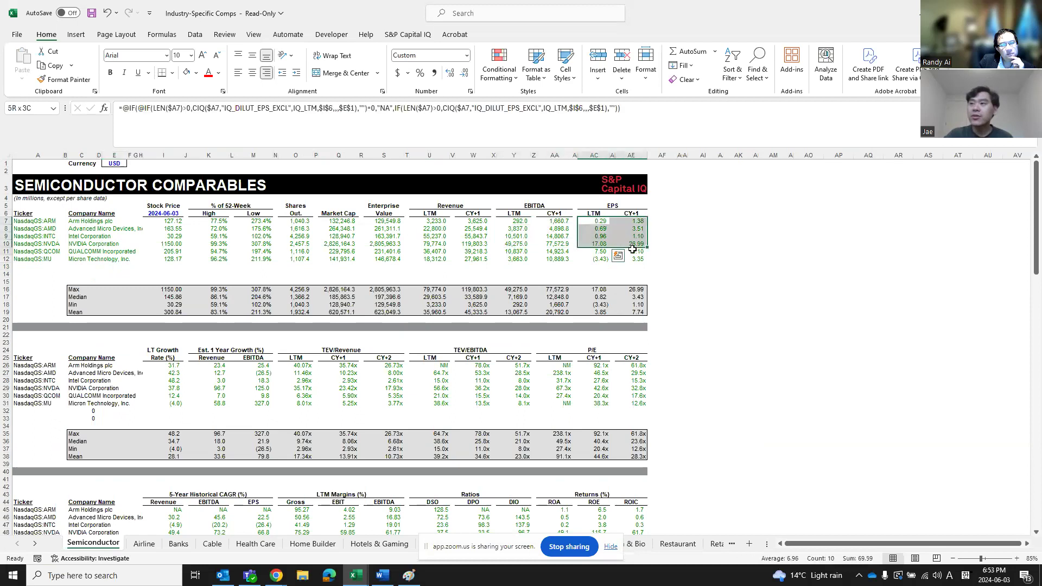
Fill the LTM and CY+1 EPS cells of all six semiconductor companies, Arm through Micron, with yellow.
left_click(196, 73)
left_click(213, 175)
left_click(792, 312)
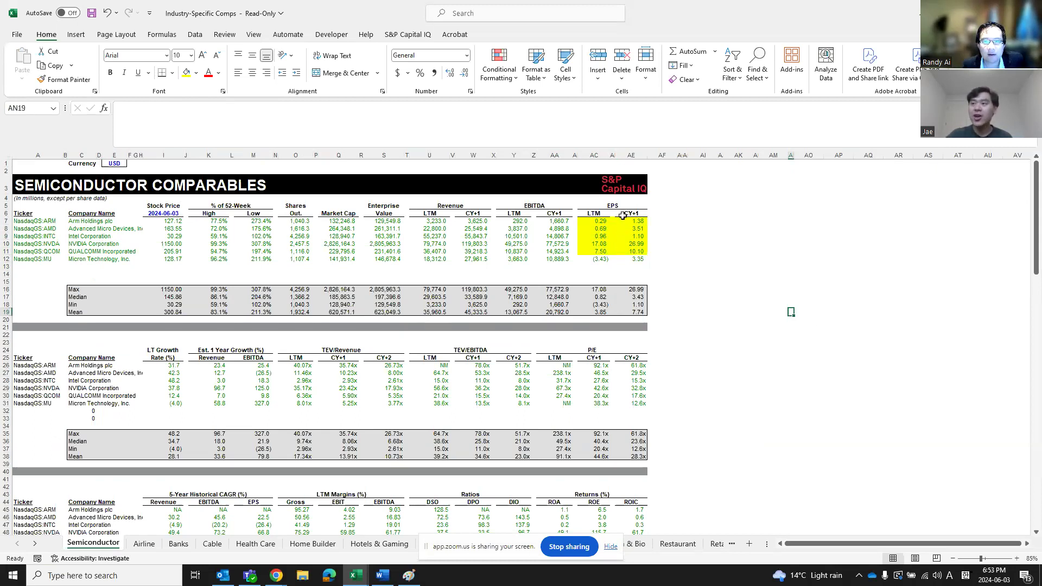
left_click_drag(605, 221, 644, 252)
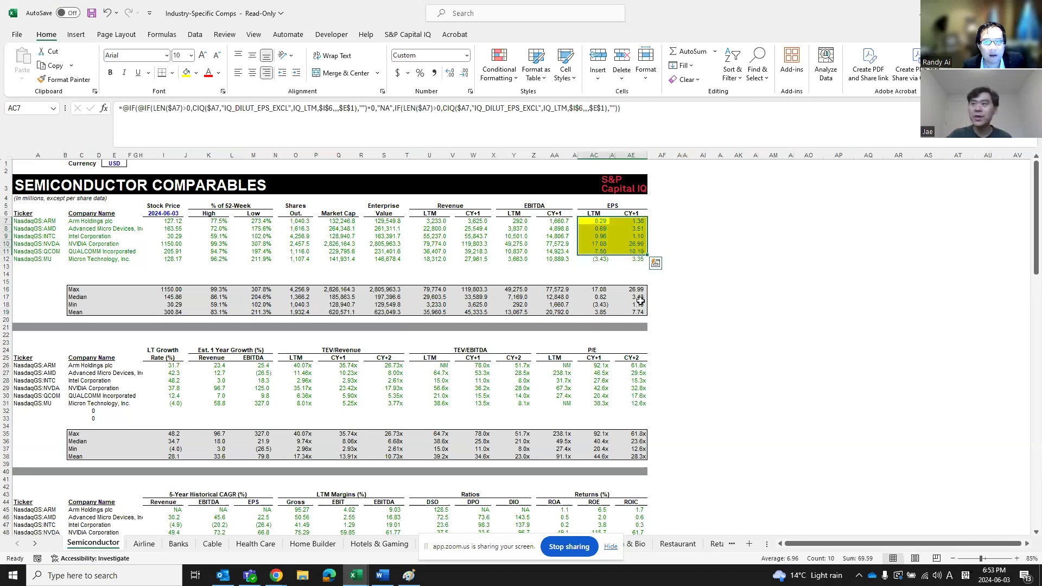
left_click(616, 260)
left_click(605, 259, "shift")
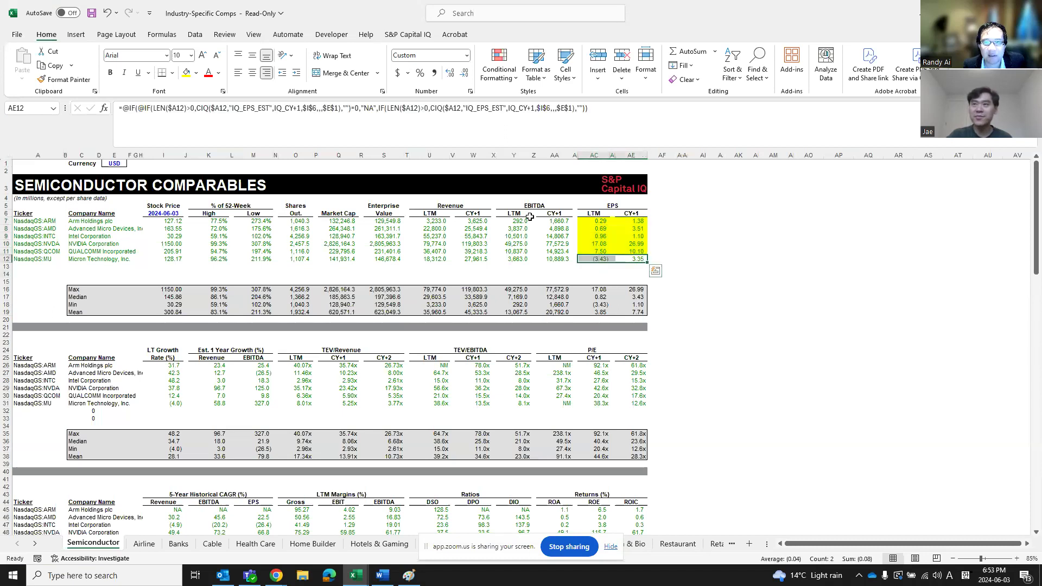
left_click(186, 72)
left_click(730, 265)
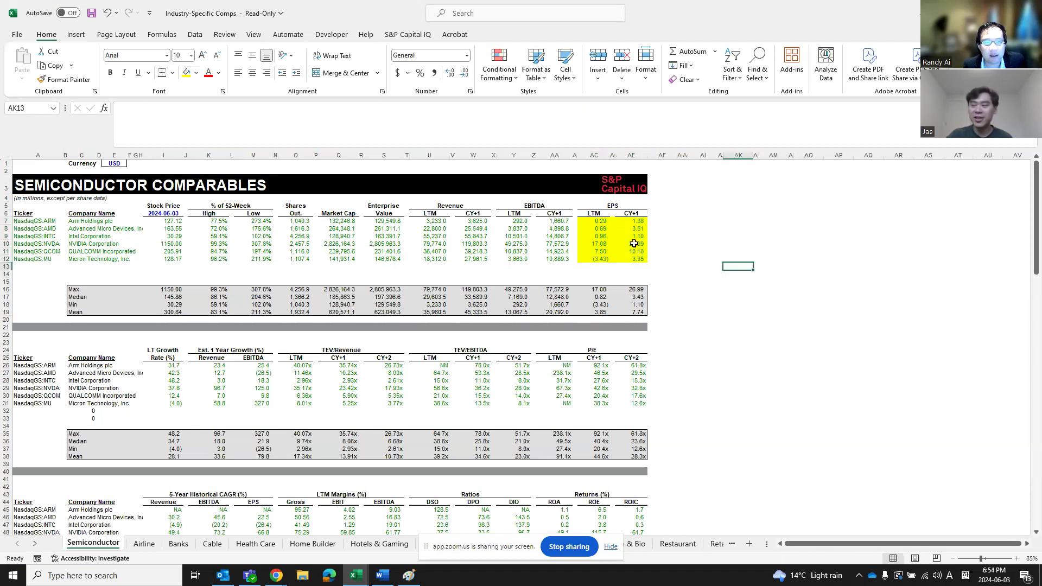
Highlight the NVIDIA and Arm Holdings rows in yellow from the ticker to the CY+1 EPS in the first comparables table.
left_click_drag(634, 244, 22, 243)
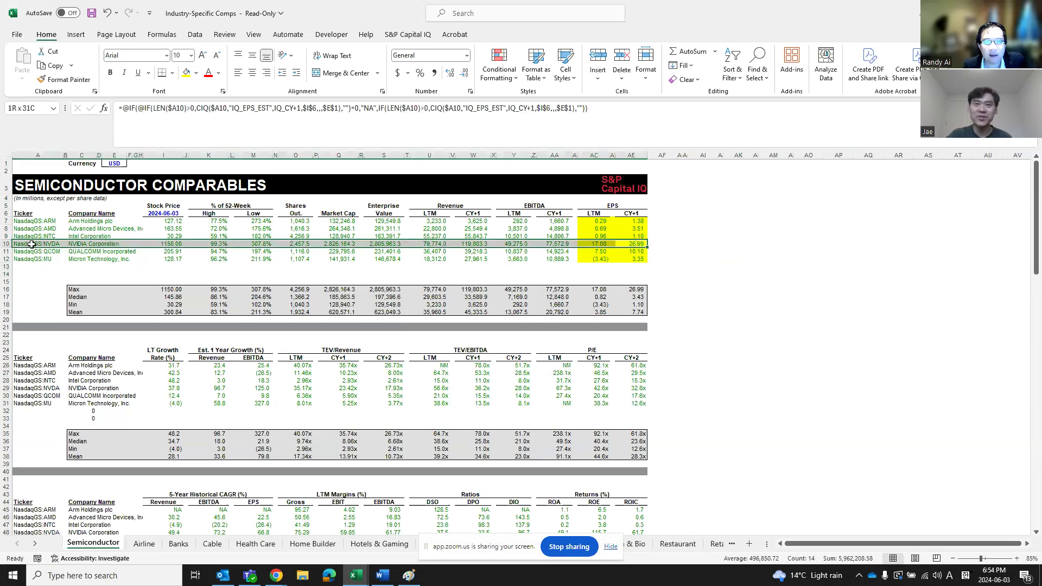
left_click(186, 73)
left_click(765, 253)
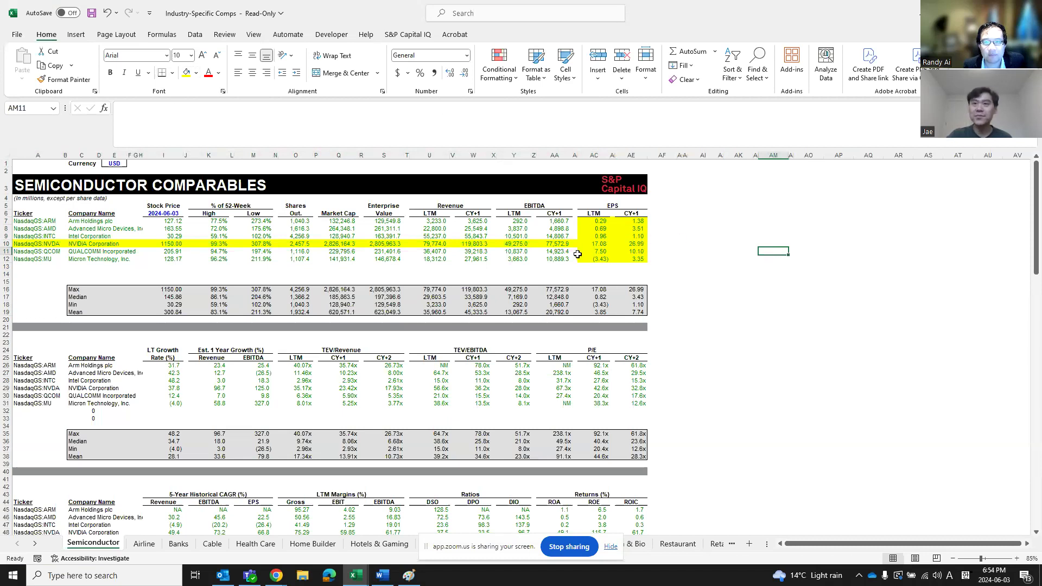
left_click_drag(629, 221, 17, 220)
left_click(186, 73)
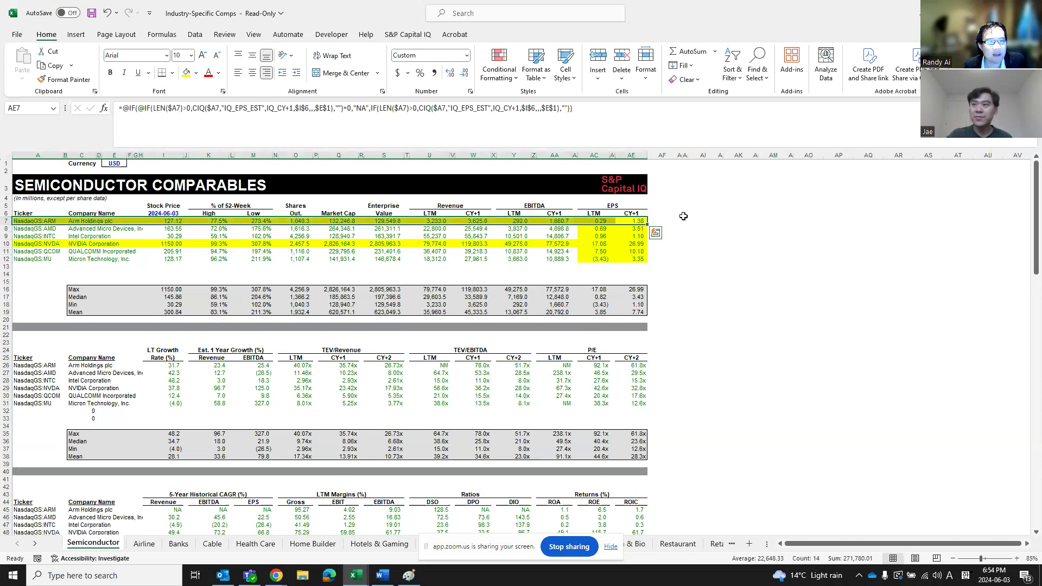
left_click(763, 242)
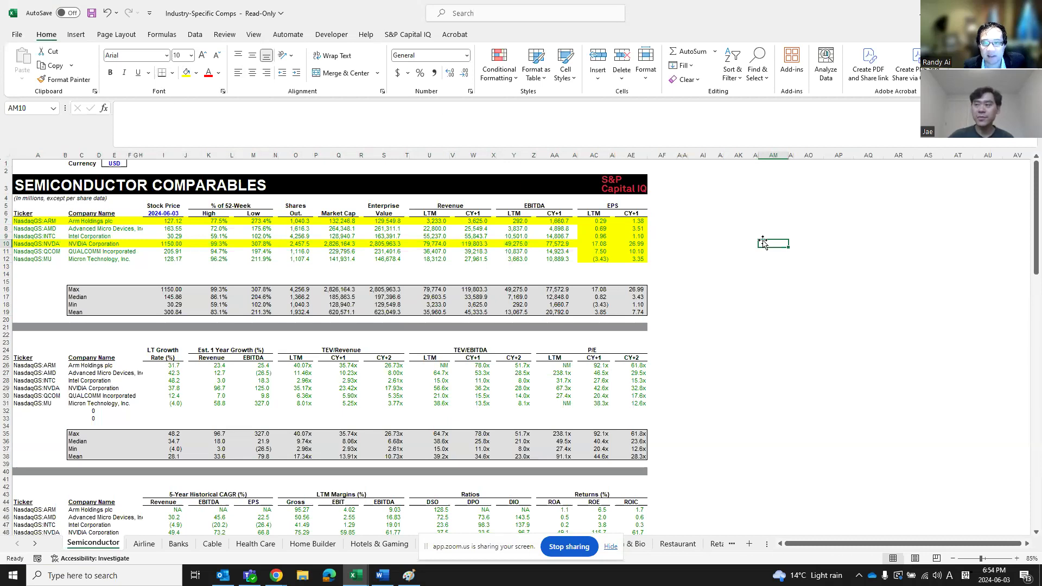
Try a near-black fill across the entire NVIDIA worksheet row, and undo that fill.
left_click_drag(598, 221, 602, 259)
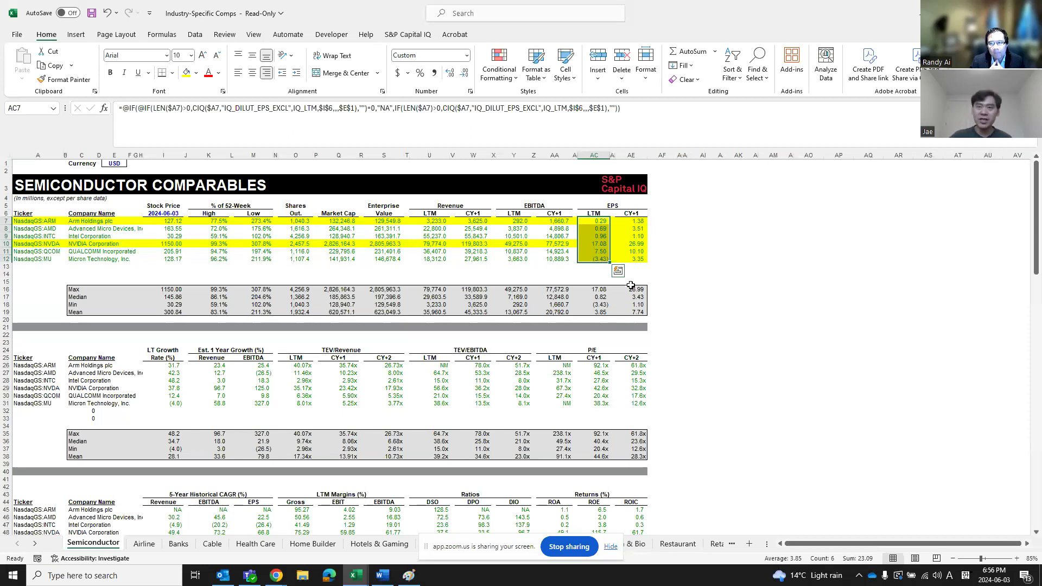
left_click(7, 244)
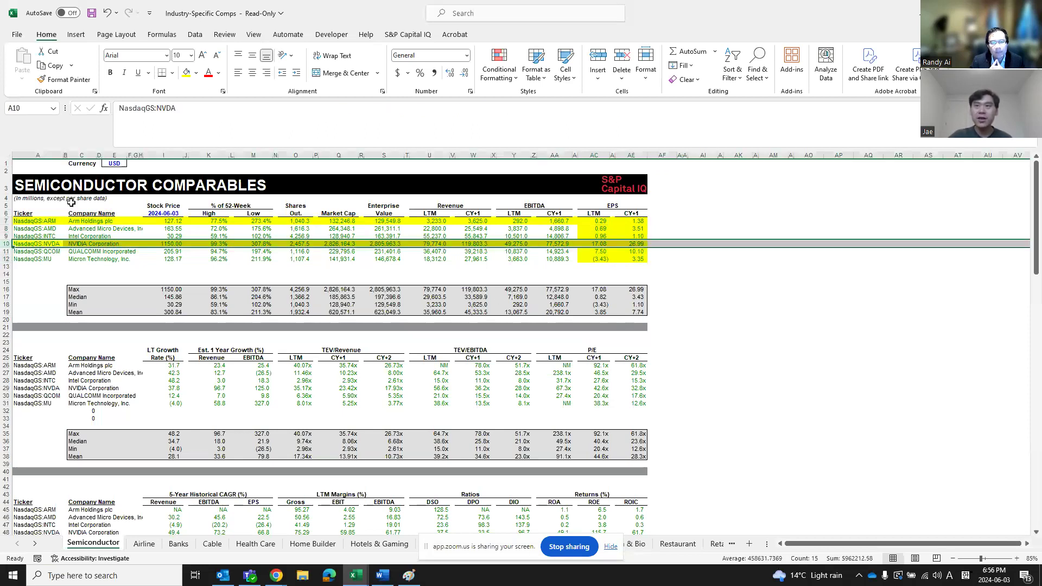
left_click(196, 72)
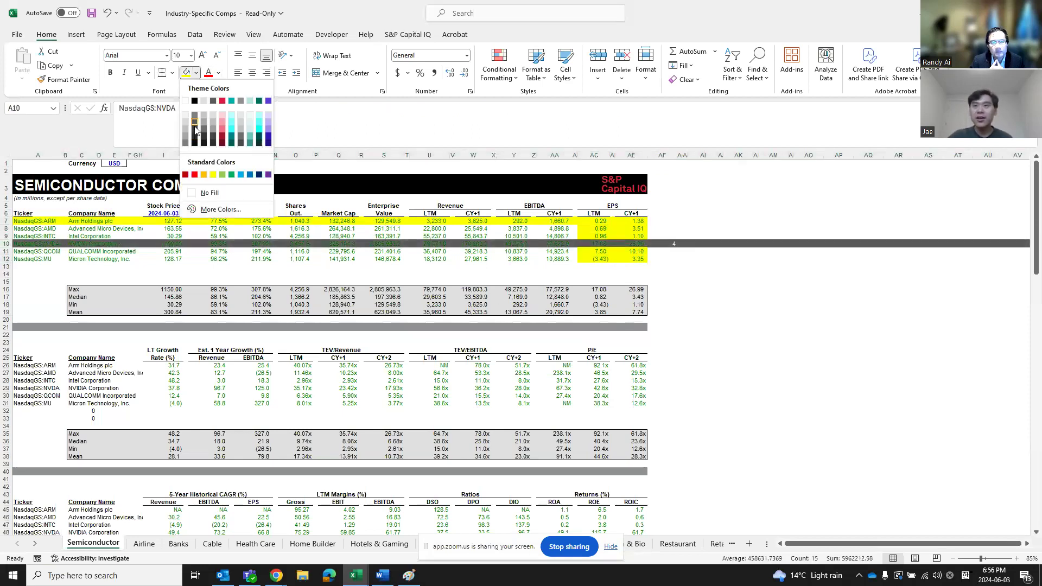
left_click(196, 130)
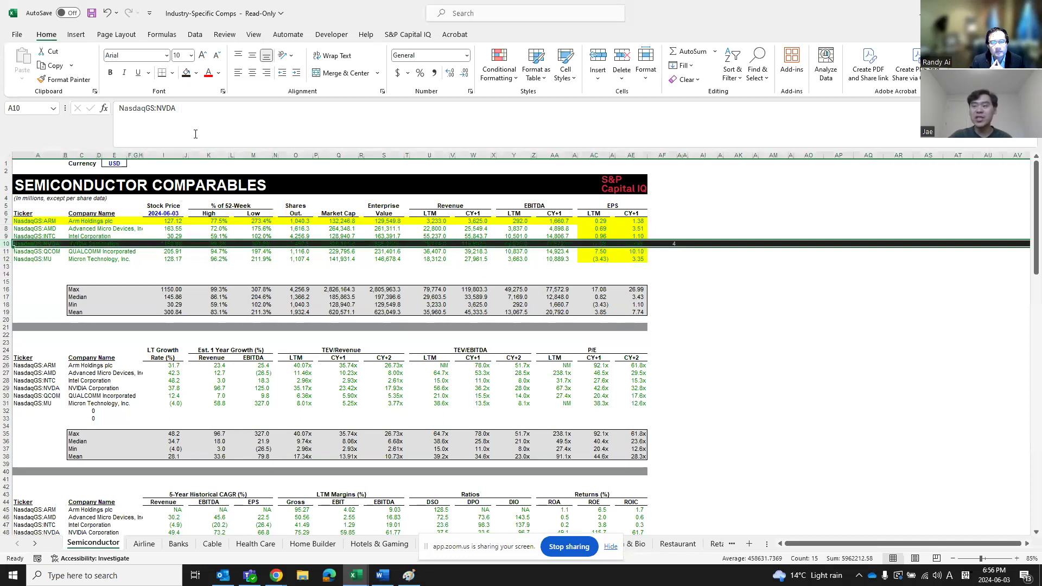
left_click(715, 333)
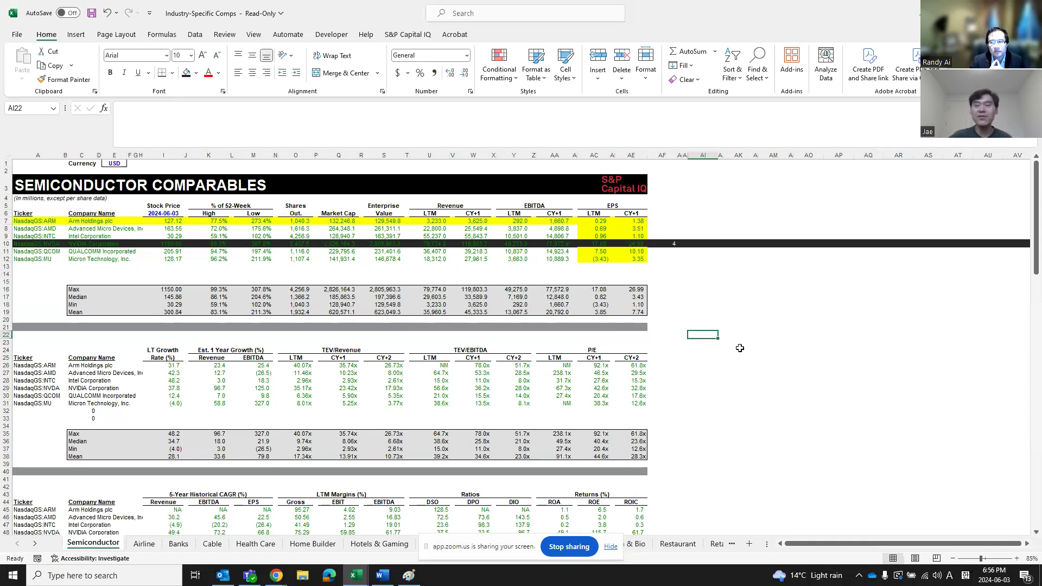
key("ctrl+z")
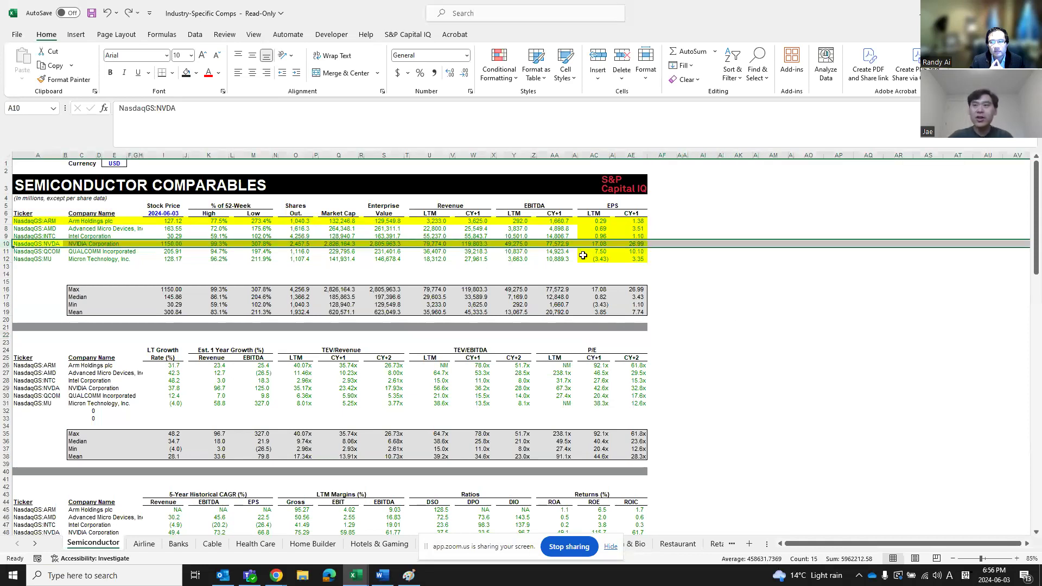
Compare NVIDIA's market cap with those of Arm, AMD and Intel.
left_click(383, 266)
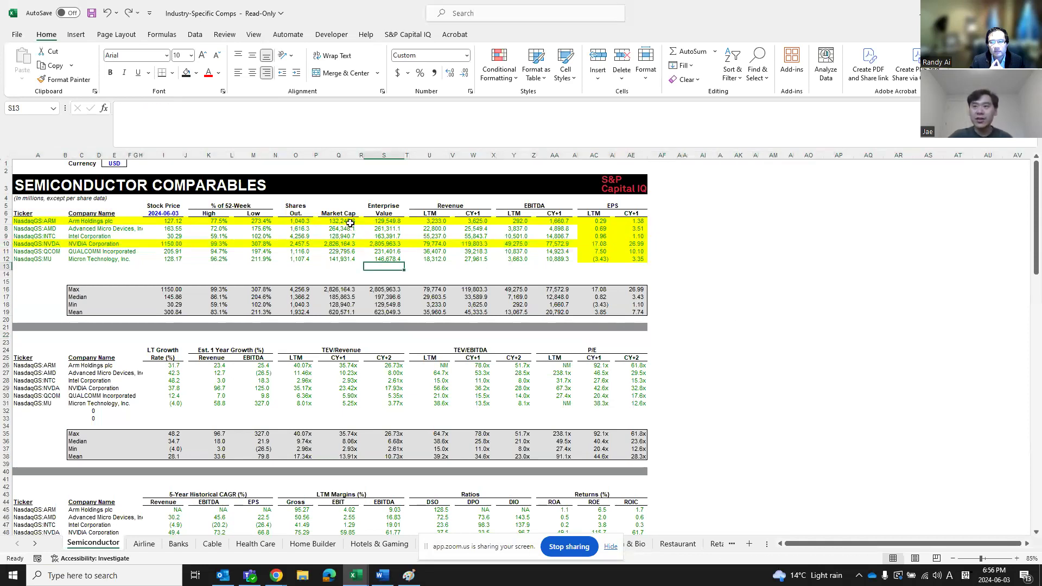
left_click(350, 247)
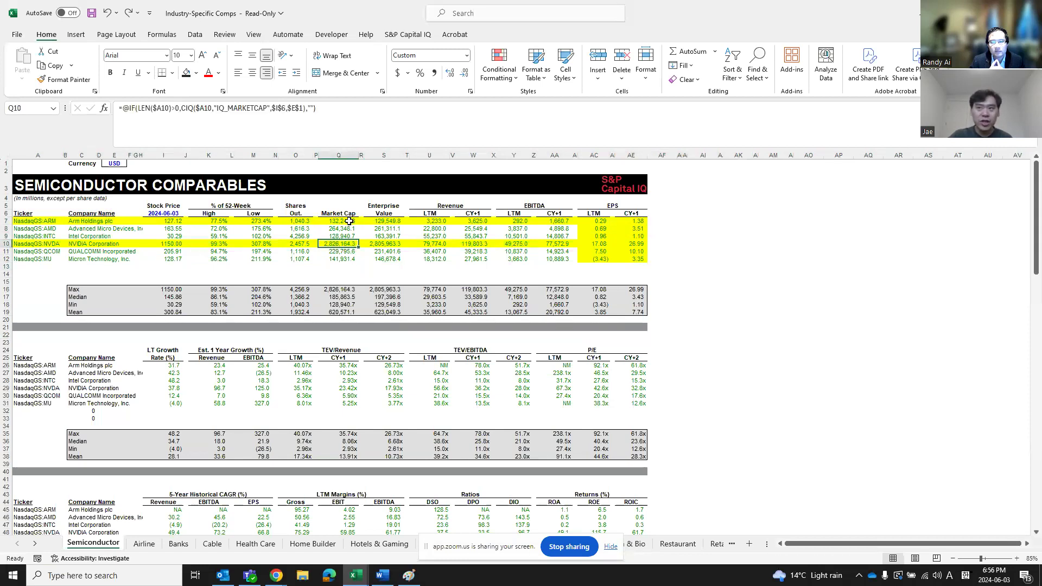
left_click_drag(345, 221, 346, 237)
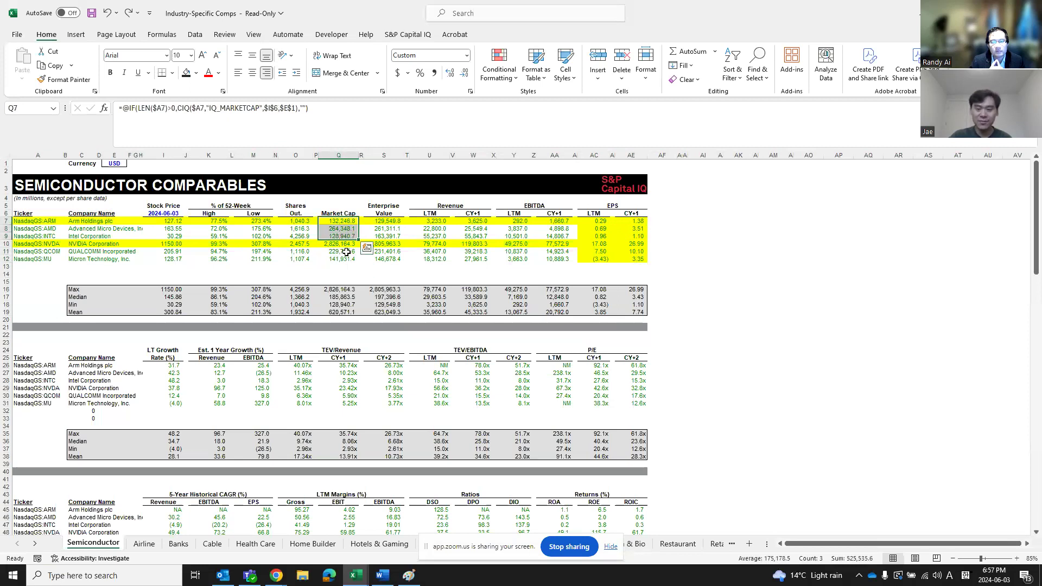
Black out NVIDIA's cells from the ticker to the CY+1 EPS with the near-black fill.
left_click_drag(629, 245, 22, 244)
left_click(189, 79)
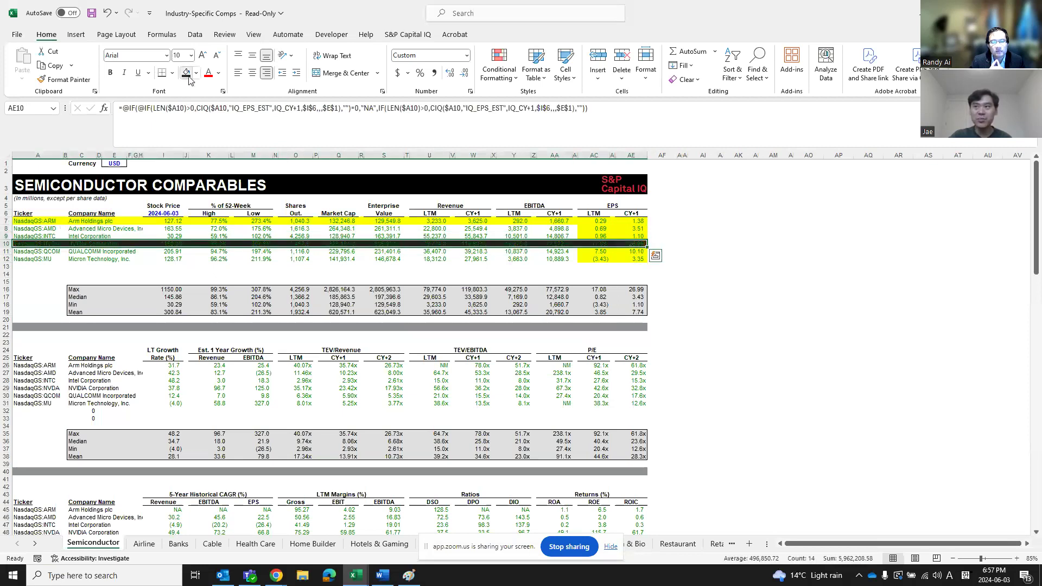
left_click(638, 228)
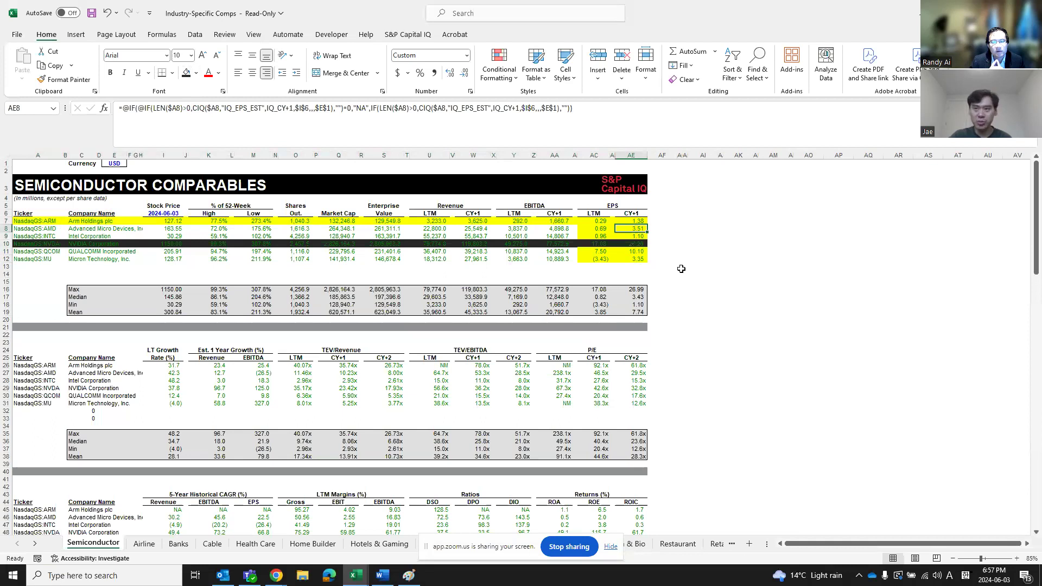
Compare the LTM EPS of Arm with the peers other than NVIDIA, looking across the Arm, AMD and Intel rows.
left_click(602, 221)
left_click_drag(602, 221, 604, 254)
left_click(602, 258)
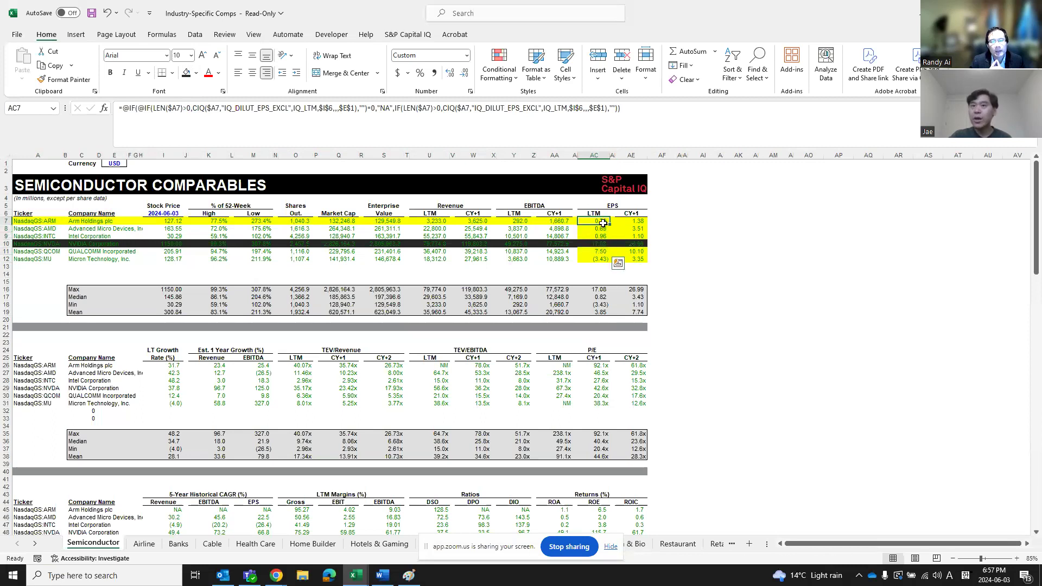
left_click_drag(599, 221, 18, 235)
left_click(597, 260)
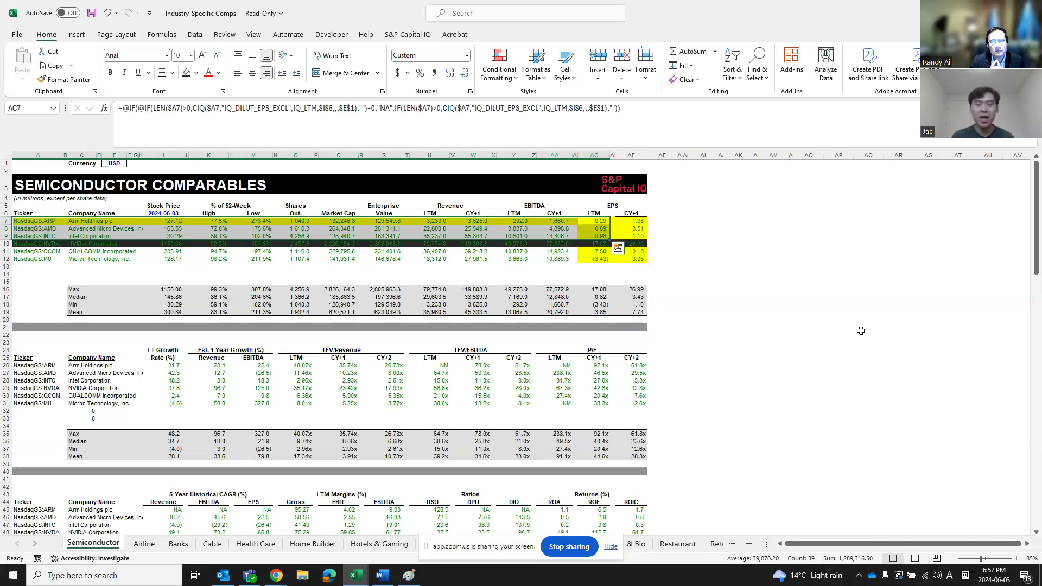
key("Escape")
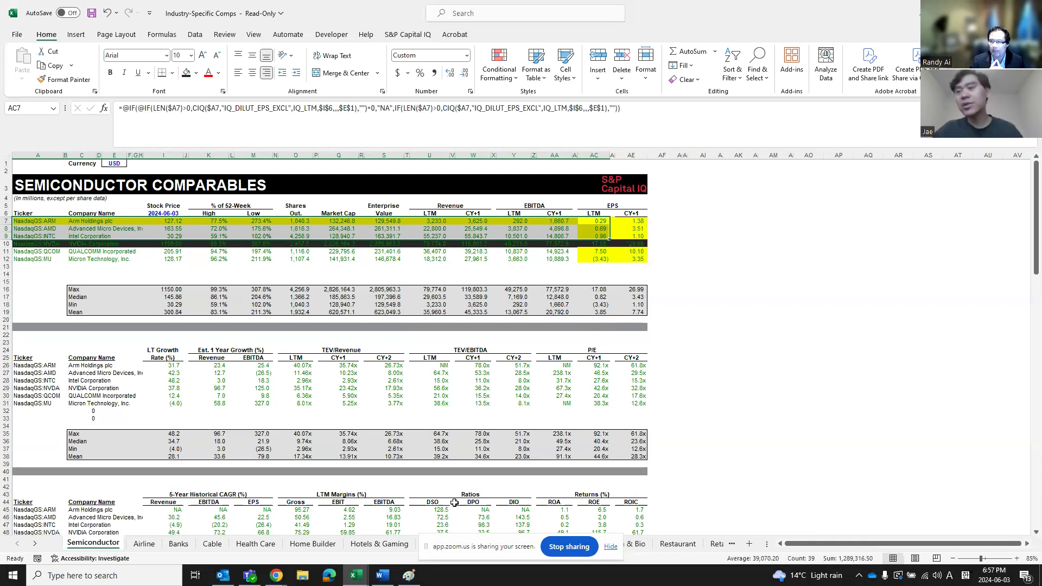
Switch to Arm's Form 6-K filing in Chrome and find the Condensed Consolidated Balance Sheets.
left_click(276, 574)
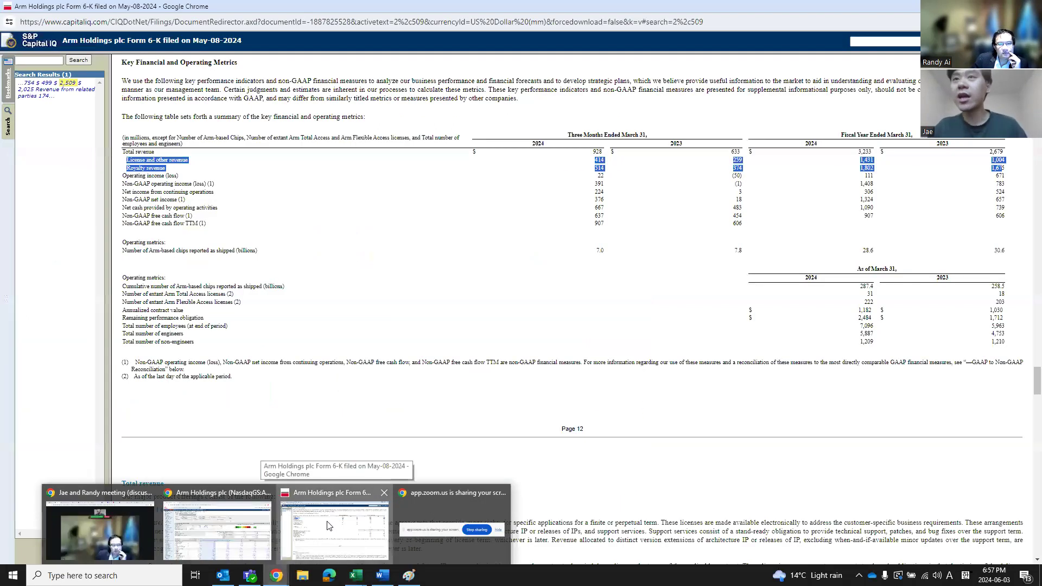
left_click(324, 525)
scroll(387, 318, "down", 5)
scroll(387, 318, "up", 5)
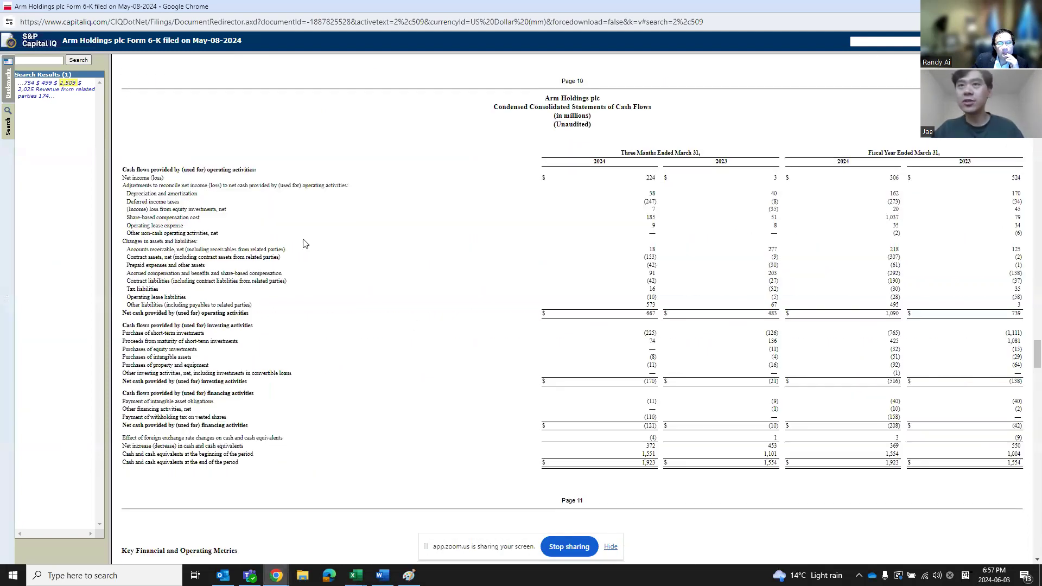
scroll(353, 293, "up", 8)
scroll(351, 305, "up", 5)
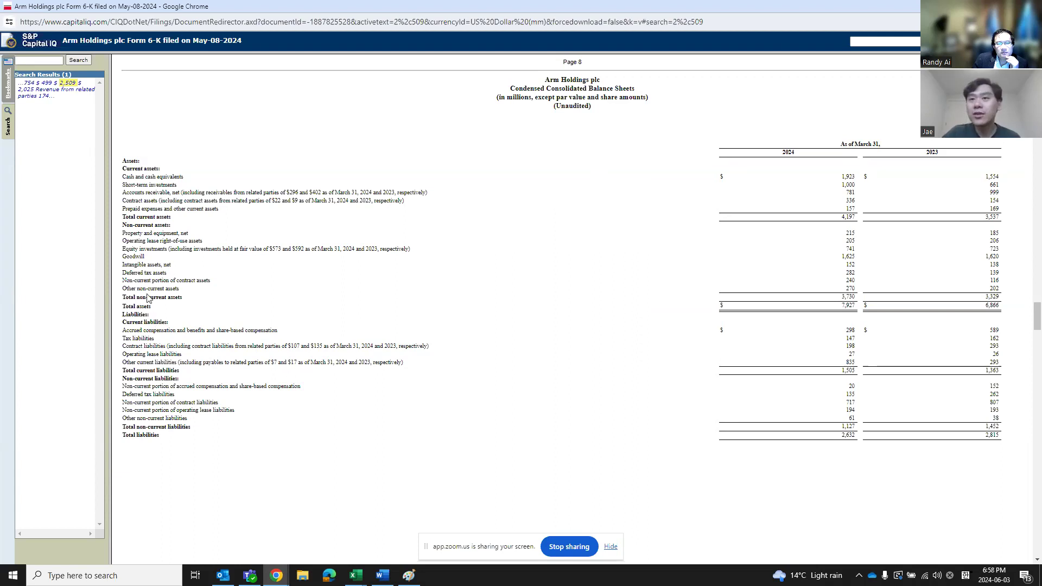
Examine the current liabilities on the balance sheet, focusing on accrued compensation and benefits and share-based compensation.
mouse_move(123, 314)
left_mouse_down()
mouse_move(656, 316)
mouse_move(998, 336)
mouse_move(307, 346)
mouse_move(124, 315)
left_mouse_up()
double_click(132, 330)
left_click(253, 375)
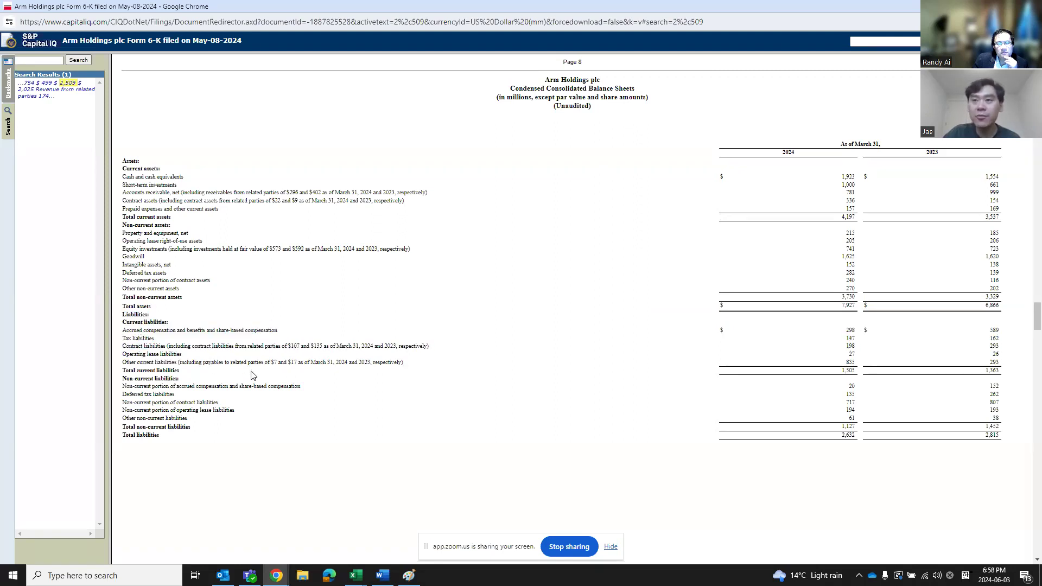
triple_click(175, 330)
left_click(173, 345)
triple_click(186, 330)
left_click(175, 346)
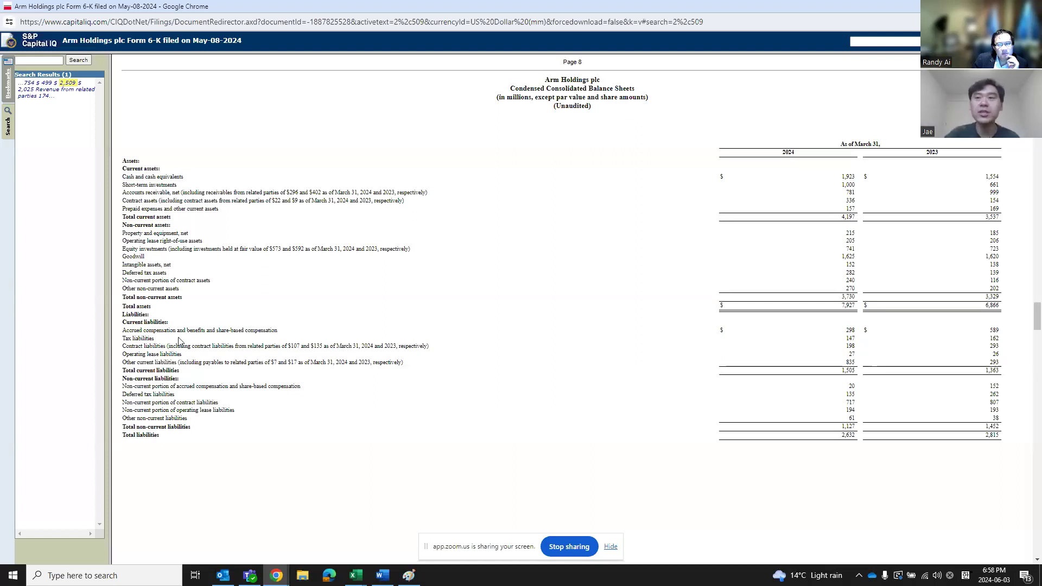
triple_click(185, 330)
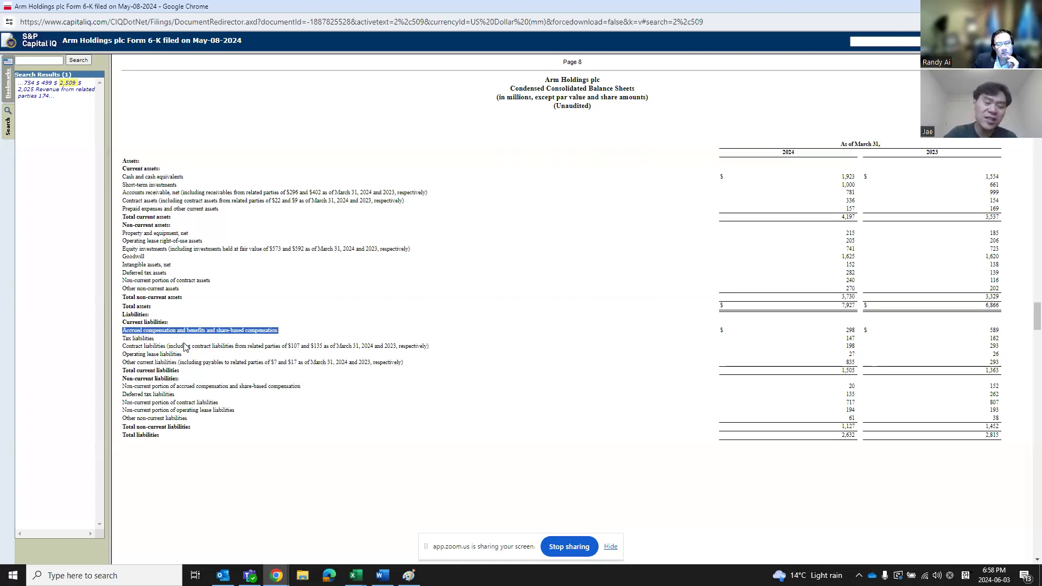
Examine the tax liabilities line, and compare the current contract liabilities for 2024 and 2023.
triple_click(139, 338)
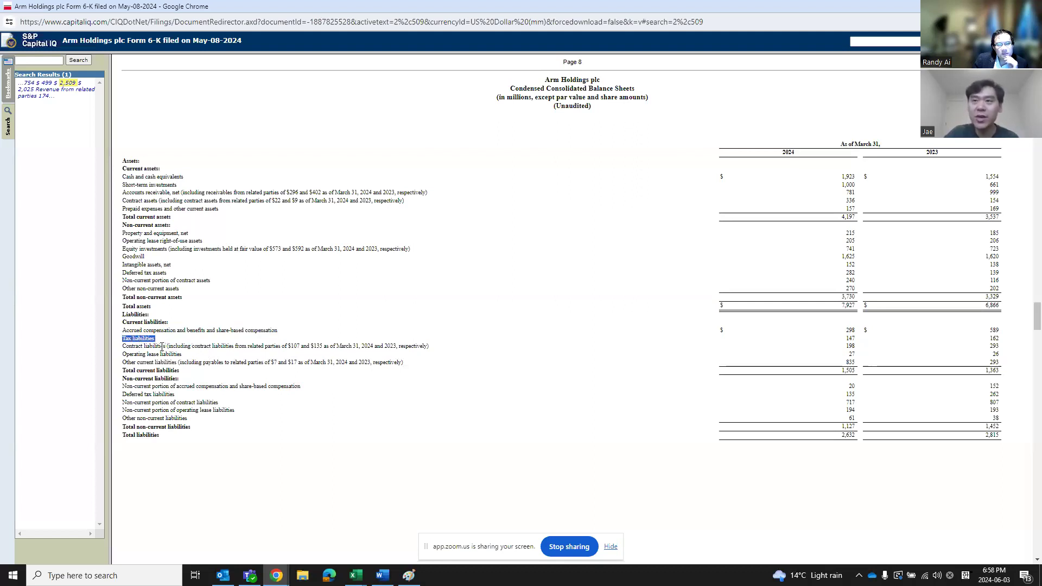
triple_click(162, 345)
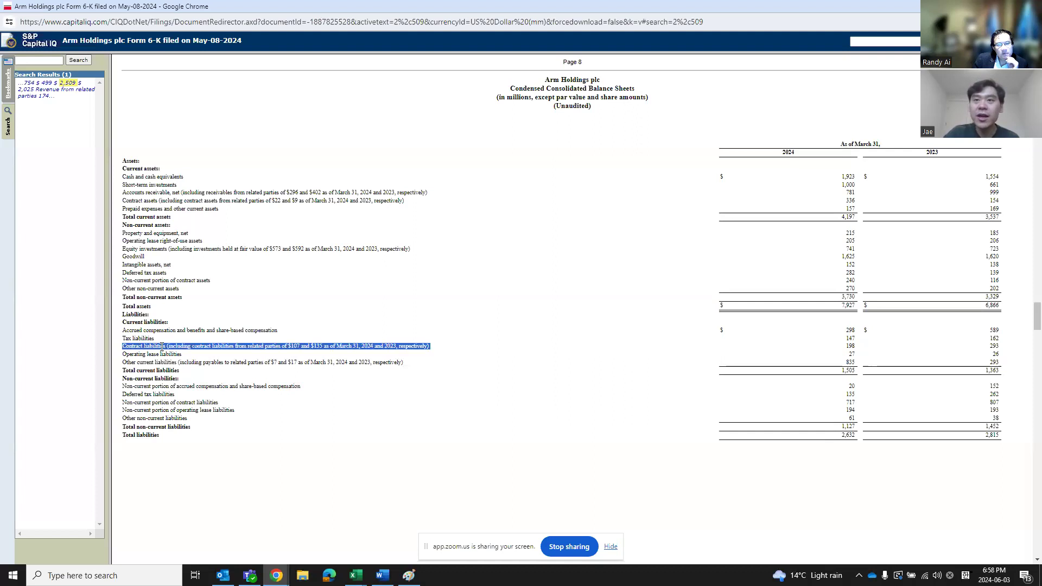
left_click(227, 358)
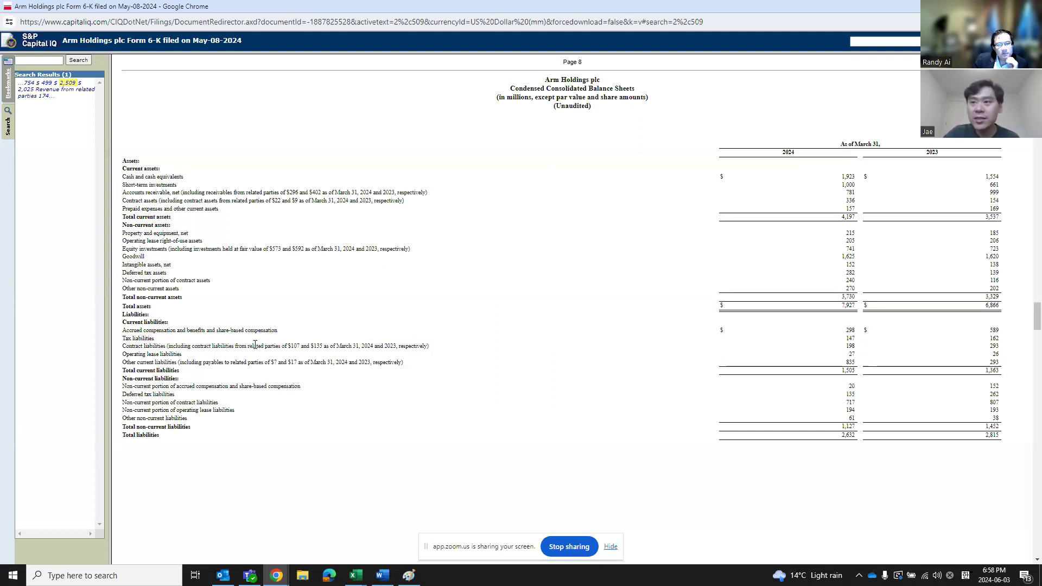
left_click_drag(260, 346, 962, 352)
left_click(386, 355)
left_click_drag(124, 344, 1000, 346)
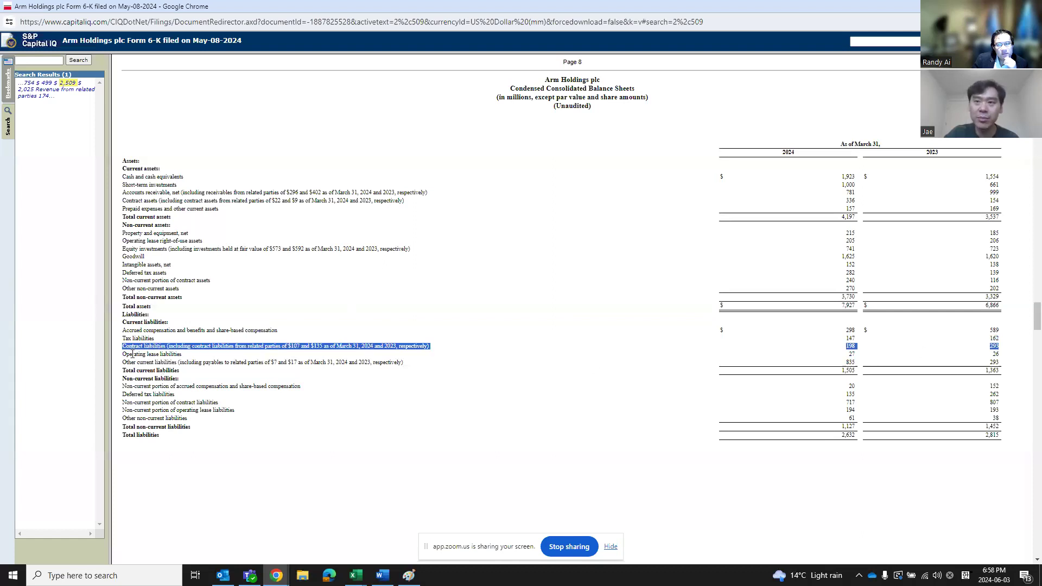
Compare the current operating lease liabilities for 2024 and 2023, and examine the non-current liabilities, including deferred tax and contract liabilities.
left_click_drag(132, 354, 1001, 352)
double_click(170, 354)
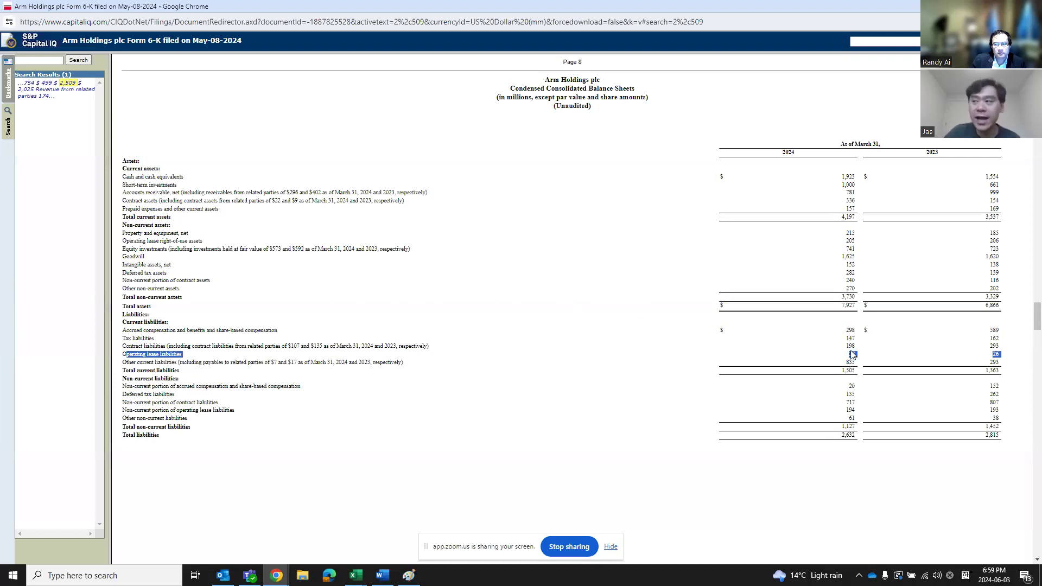
left_click_drag(1001, 354, 995, 353)
left_click_drag(127, 395, 944, 421)
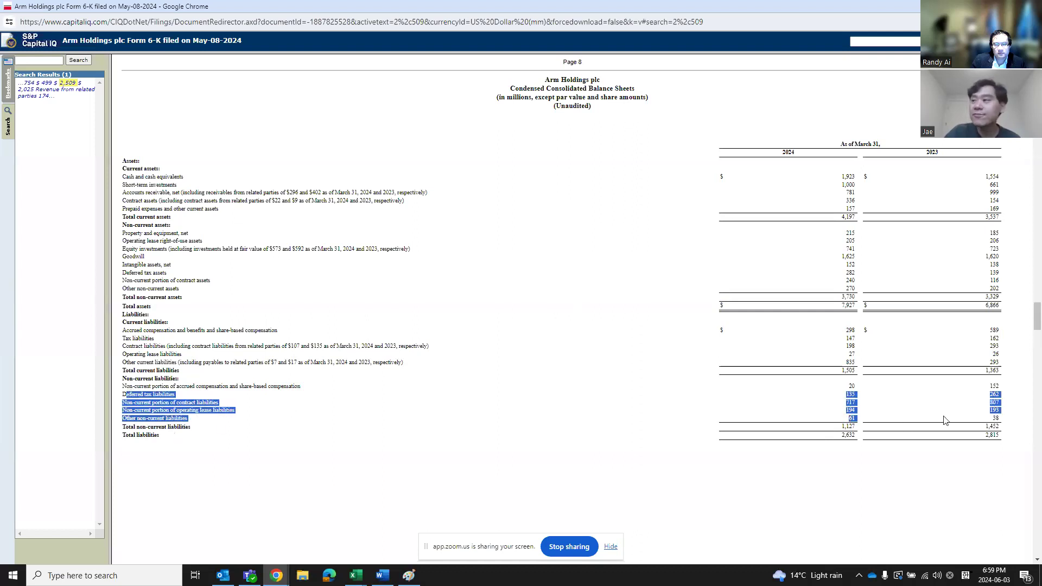
left_click(117, 406)
left_click_drag(123, 394, 231, 405)
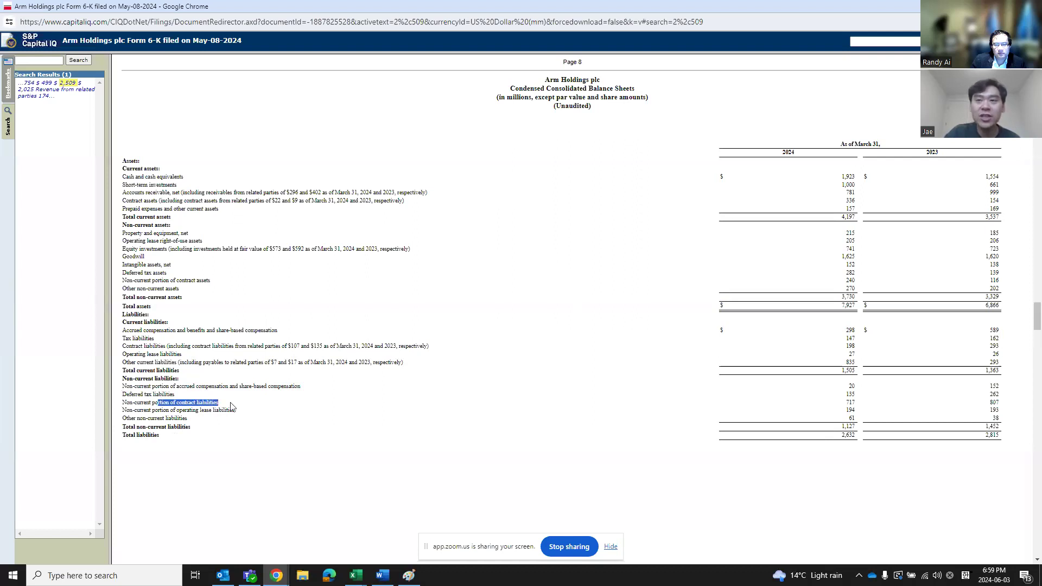
Review the current contract liabilities and non-current operating lease lines, plus the full set of current and non-current liabilities.
left_click_drag(152, 346, 228, 347)
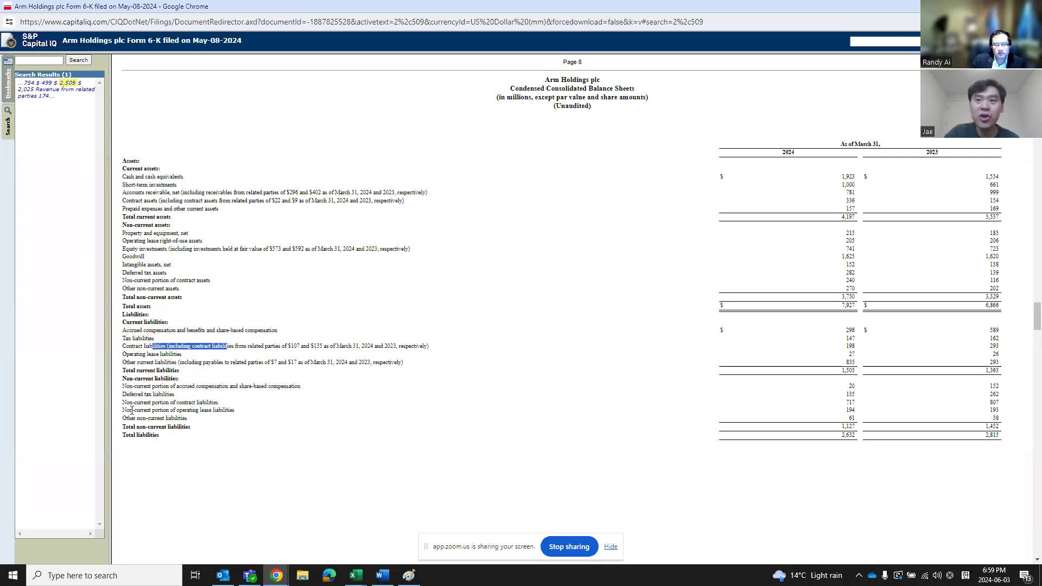
left_click_drag(131, 410, 244, 414)
left_click(170, 426)
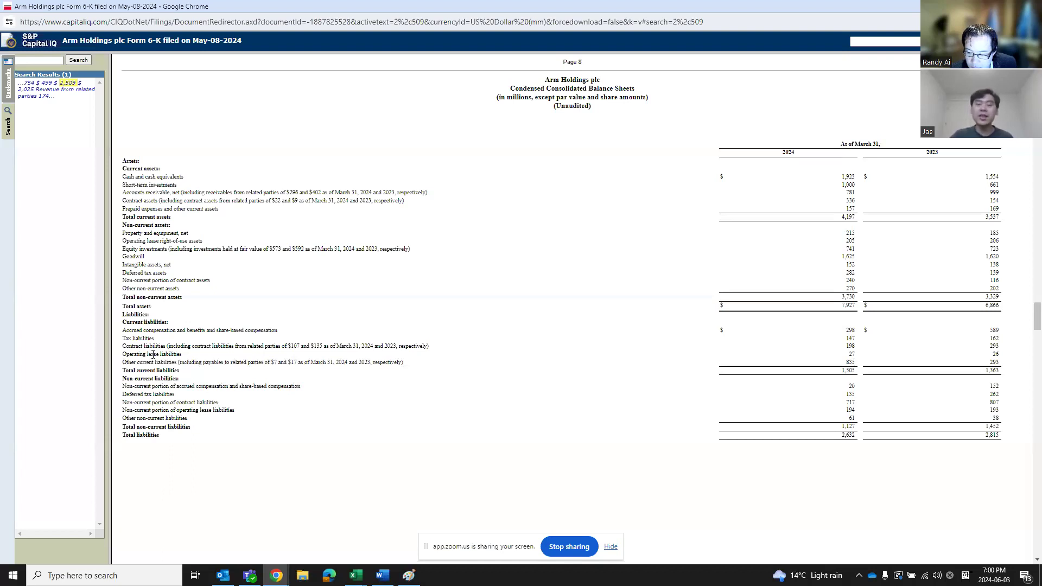
left_click_drag(123, 330, 207, 421)
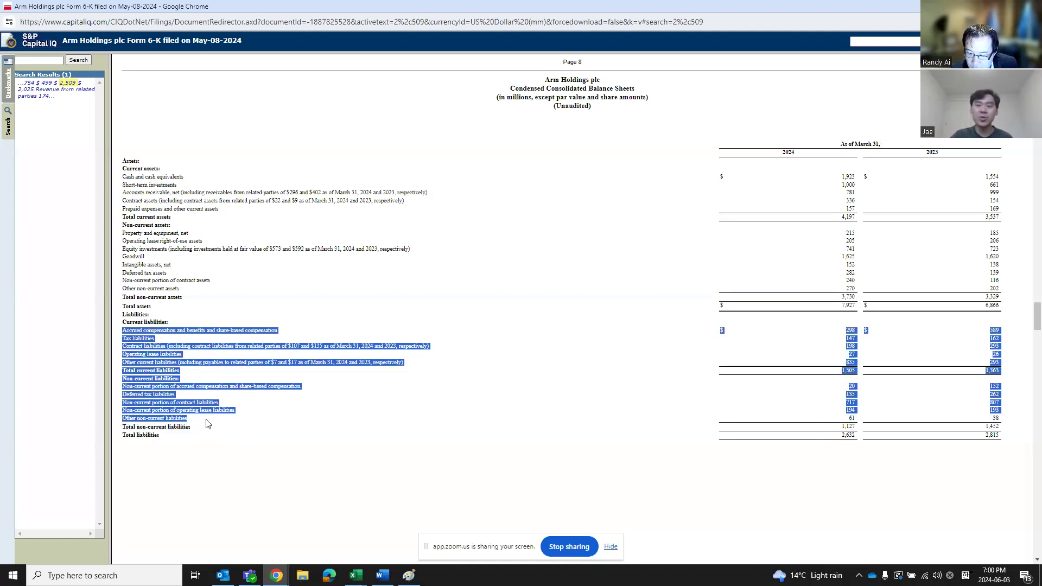
left_click(245, 441)
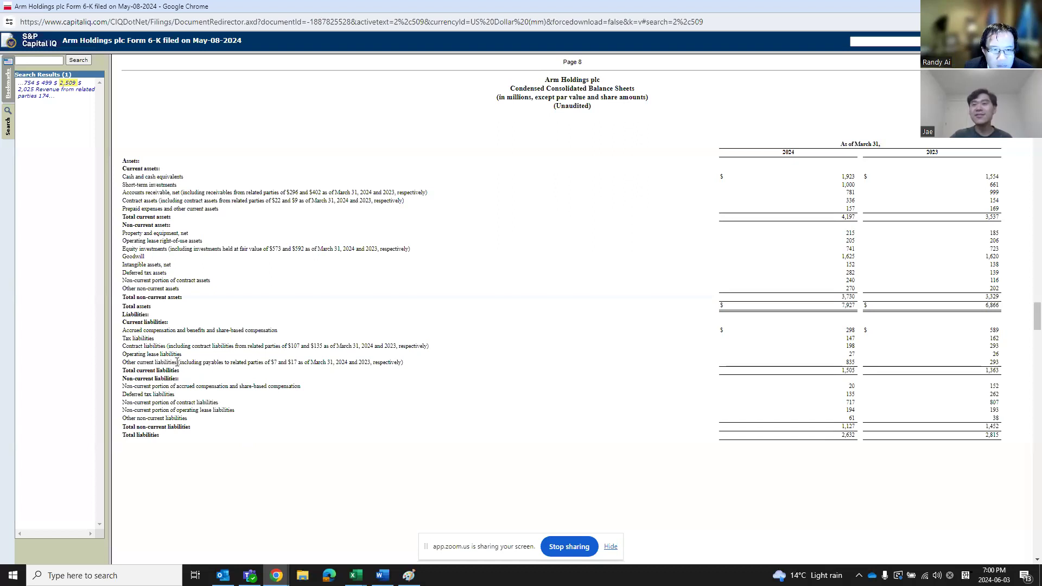
Switch to the Financial Snapshot Tearsheet workbook in Excel and examine the balance sheet, cash flow statement and Summary Ratios.
left_click(360, 579)
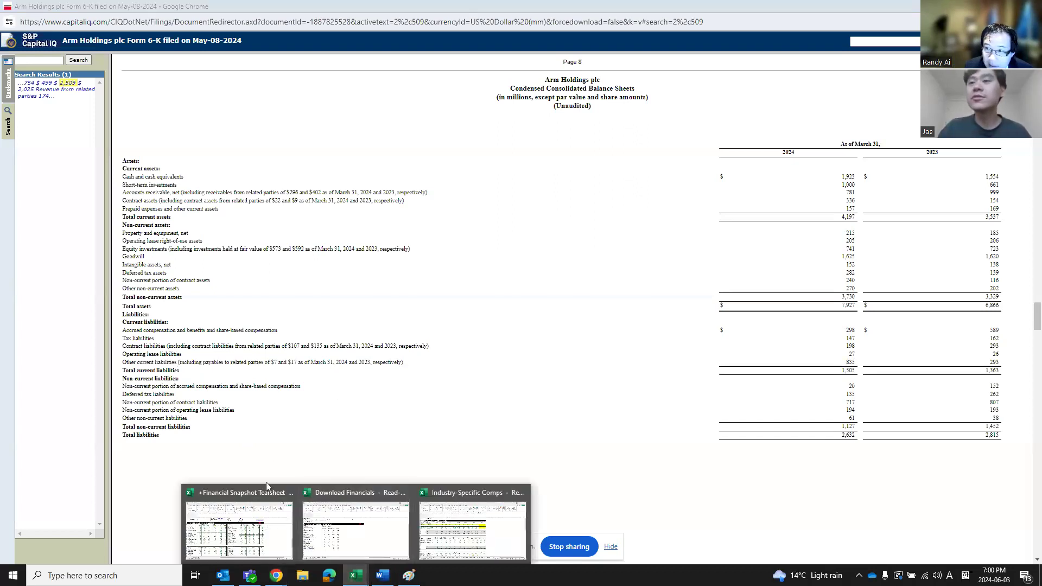
left_click(256, 525)
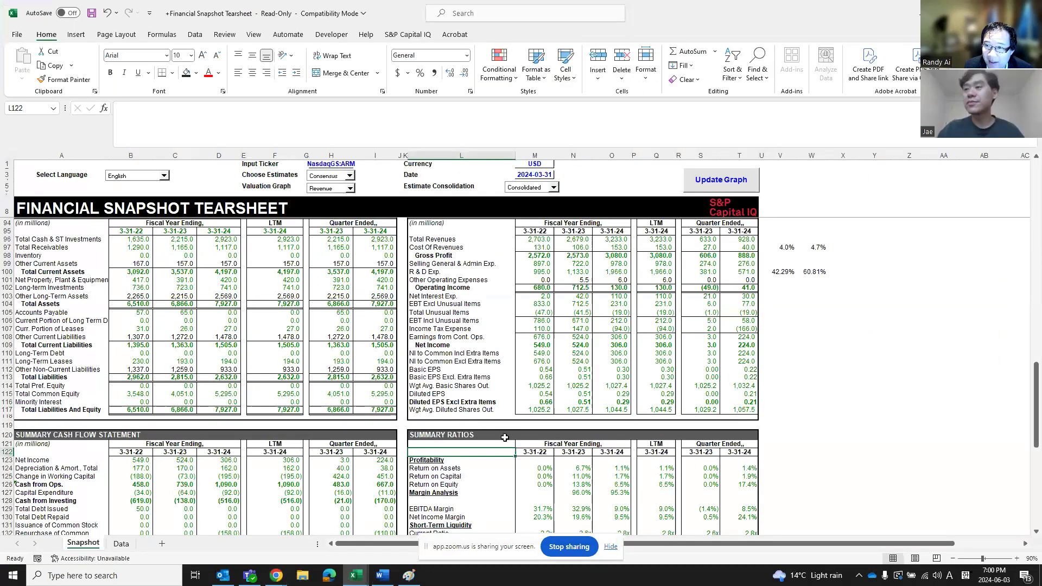
scroll(518, 422, "down", 3)
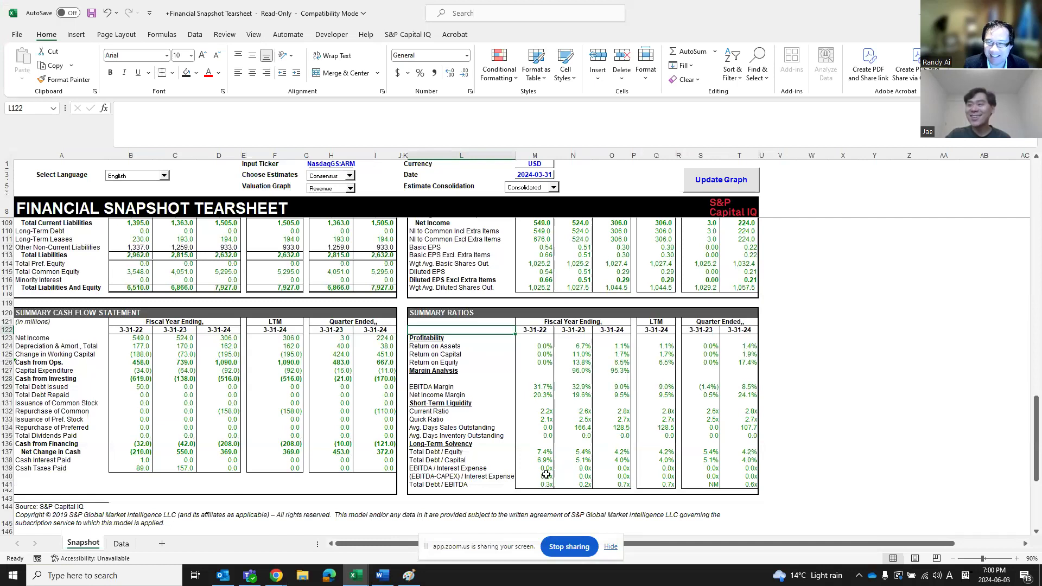
scroll(466, 491, "up", 5)
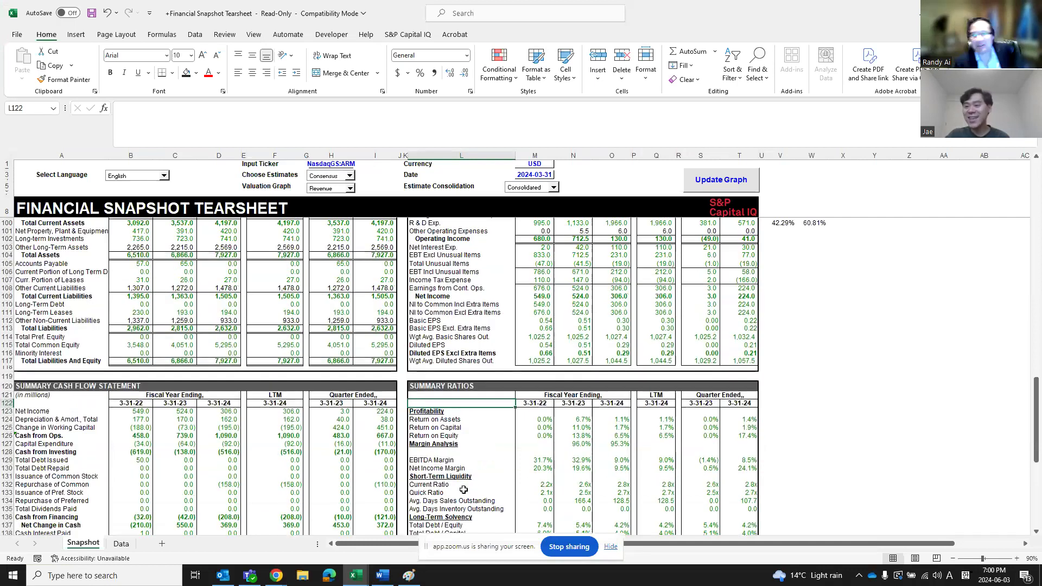
Switch to the Industry-Specific Comps workbook and compare the Arm, AMD and Intel rows in the Semiconductor Comparables.
mouse_move(355, 576)
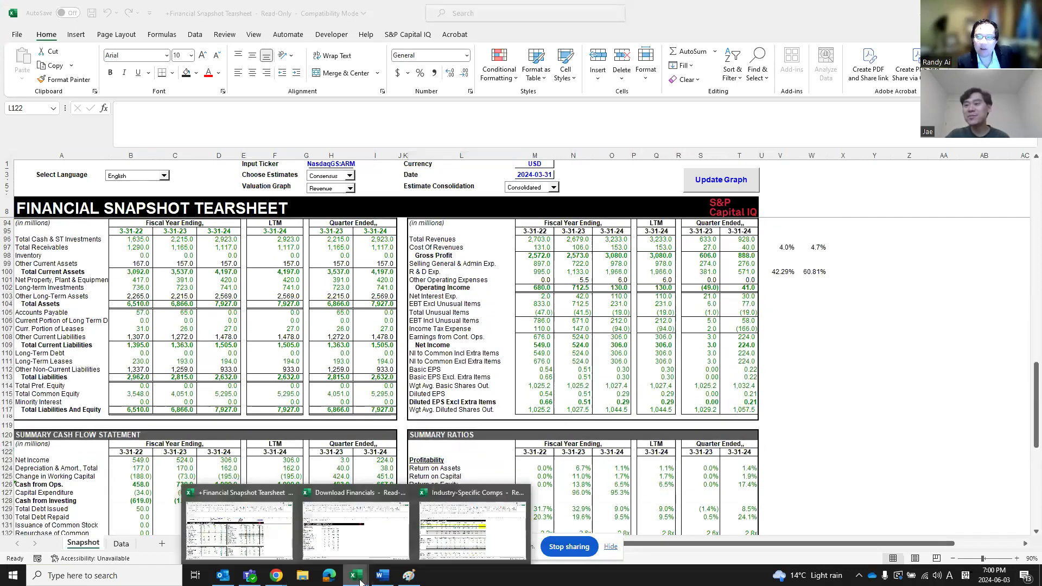
left_click(474, 528)
left_click_drag(608, 236, 19, 216)
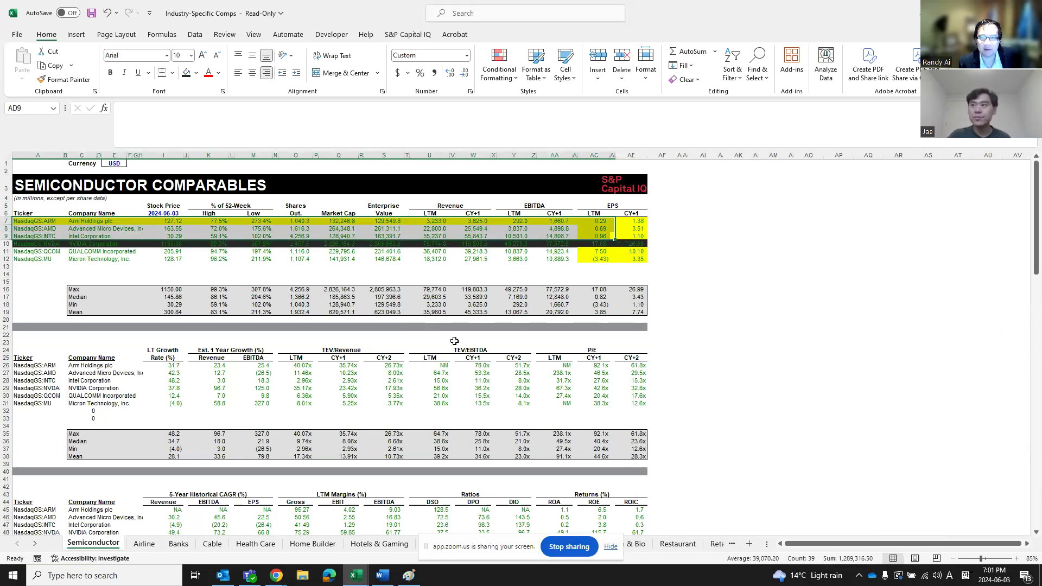
left_click_drag(602, 221, 325, 234)
left_click(352, 274)
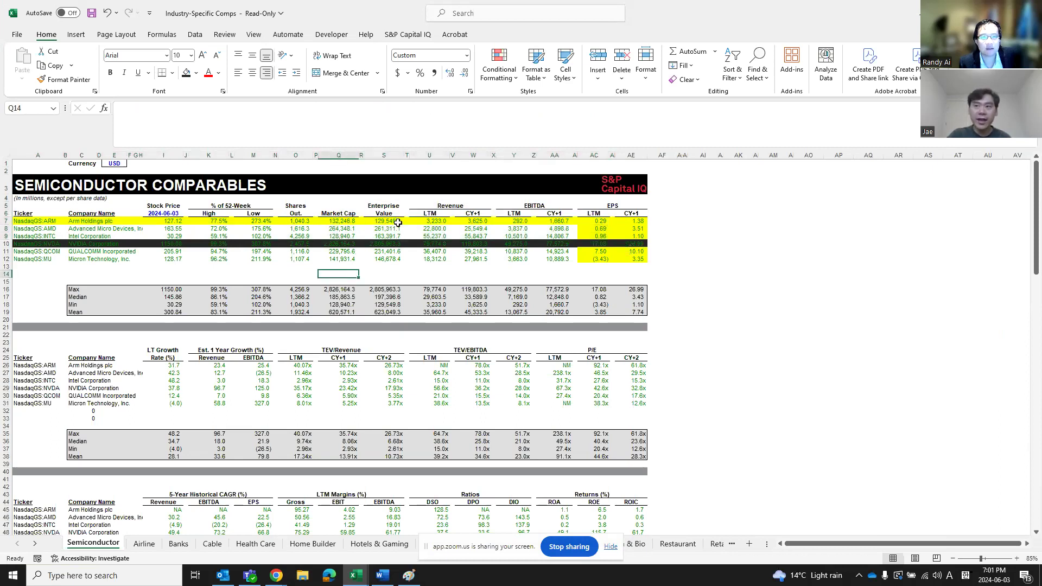
Compare Arm's shares outstanding with those of AMD and Intel.
left_click(342, 236)
left_click(307, 221)
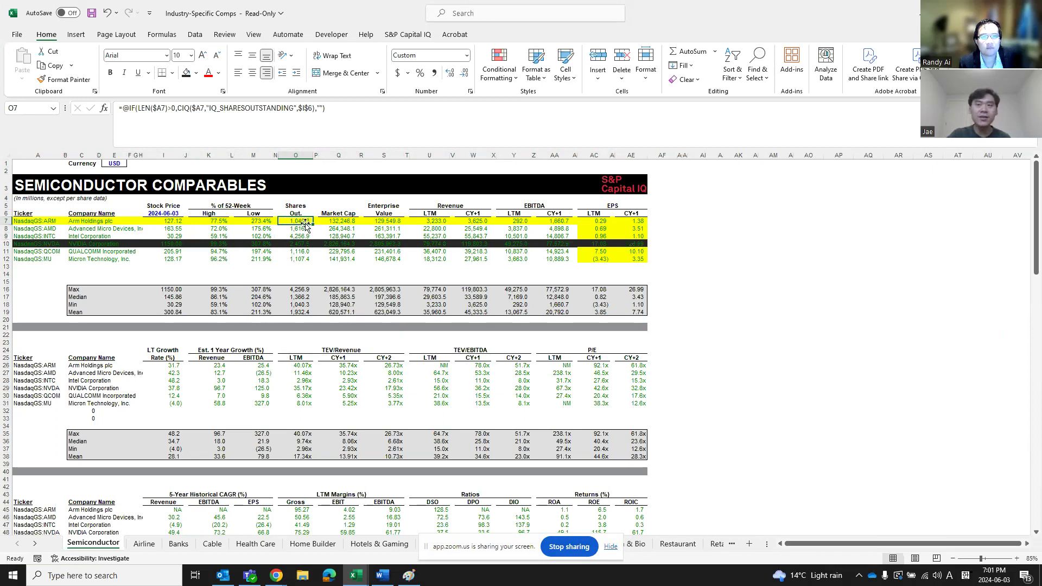
left_click(306, 231)
left_click_drag(305, 232, 306, 239)
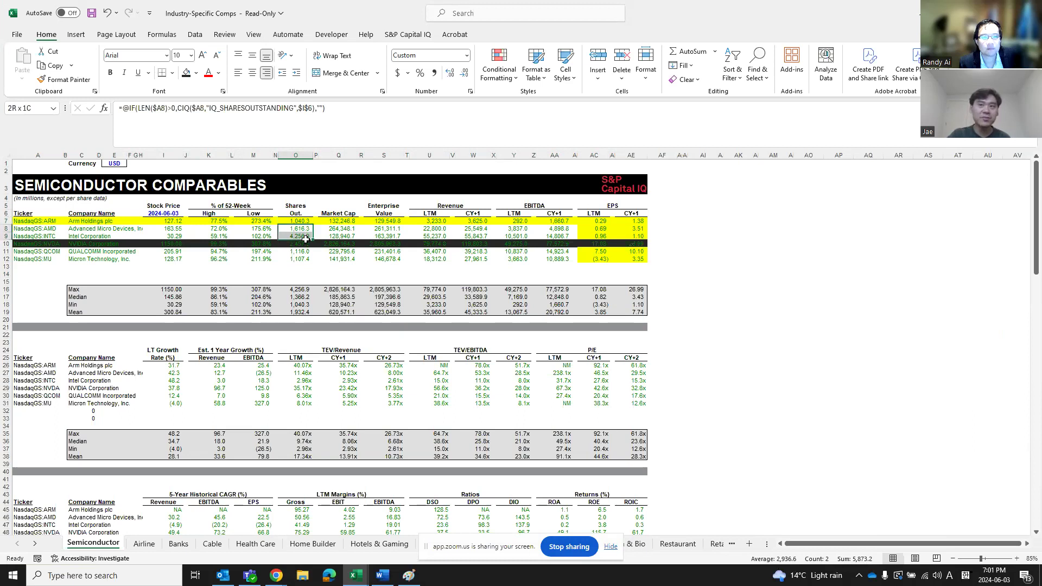
left_click(306, 221)
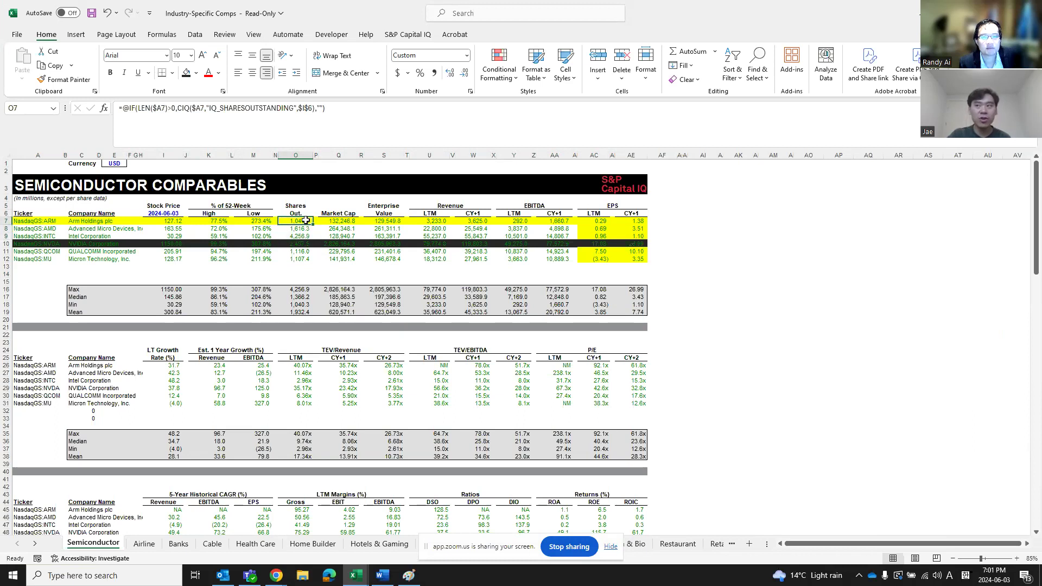
Check Arm's LTM EPS and EBITDA, and compare its LTM revenue with that of AMD and Intel.
left_click(602, 221)
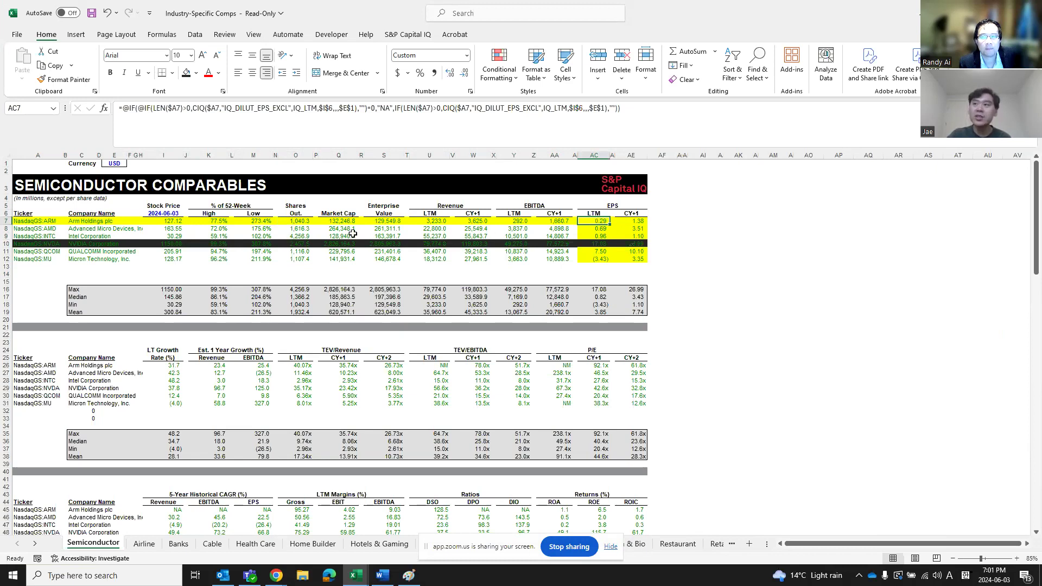
left_click(522, 223)
left_click(471, 223)
left_click(433, 221)
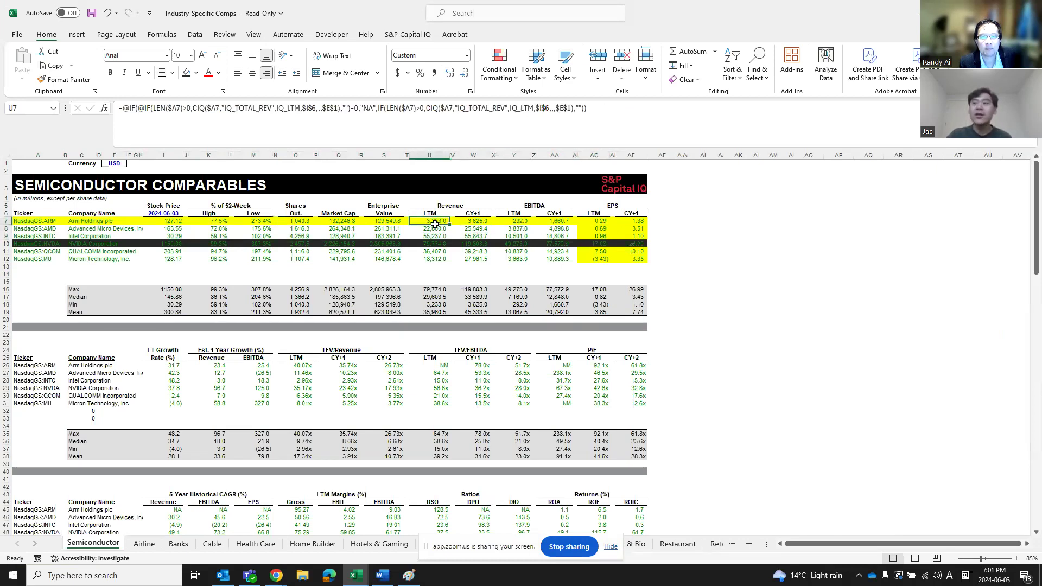
left_click(485, 205)
left_click(440, 229)
left_click_drag(437, 221, 439, 236)
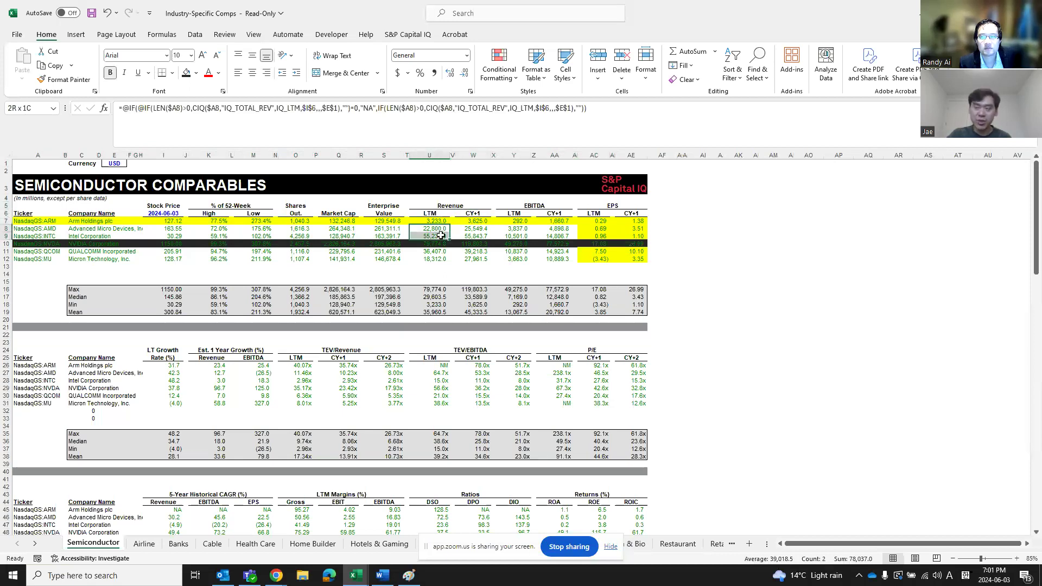
left_click(439, 220)
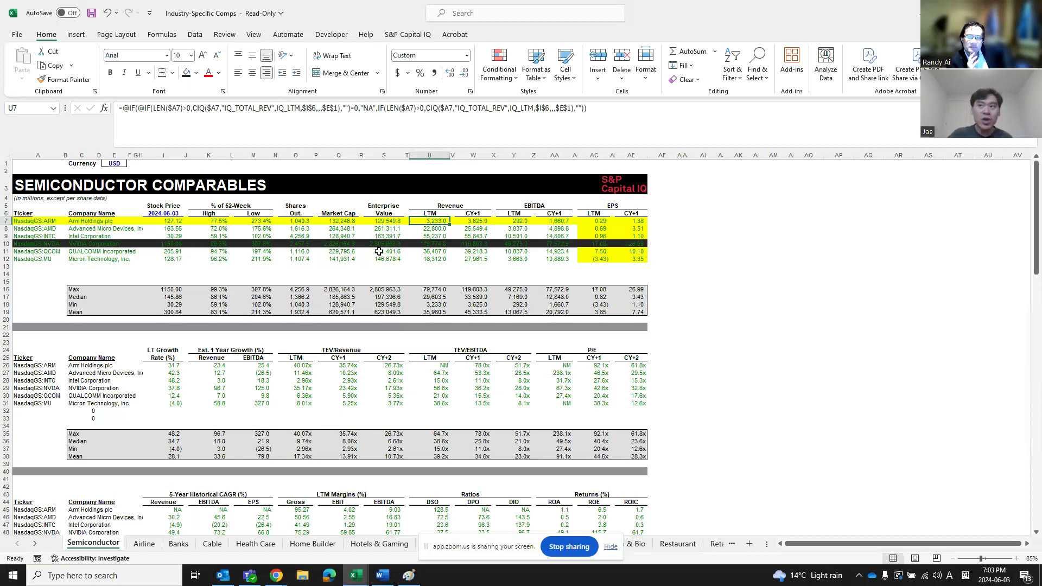
Compare AMD's and Intel's share, valuation, revenue, EBITDA and EPS figures with Arm's enterprise value.
left_click_drag(50, 228, 644, 232)
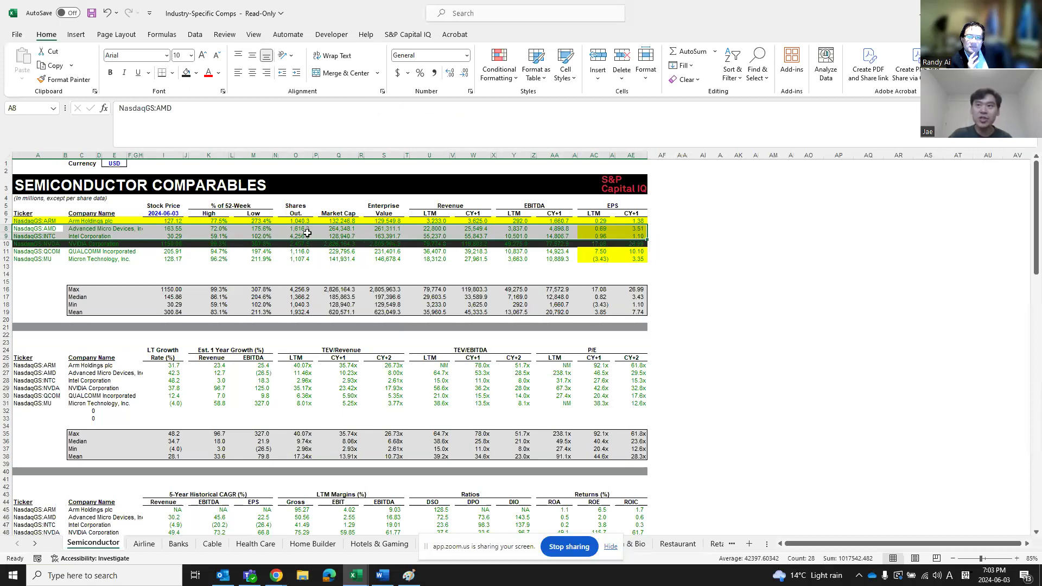
left_click(387, 221)
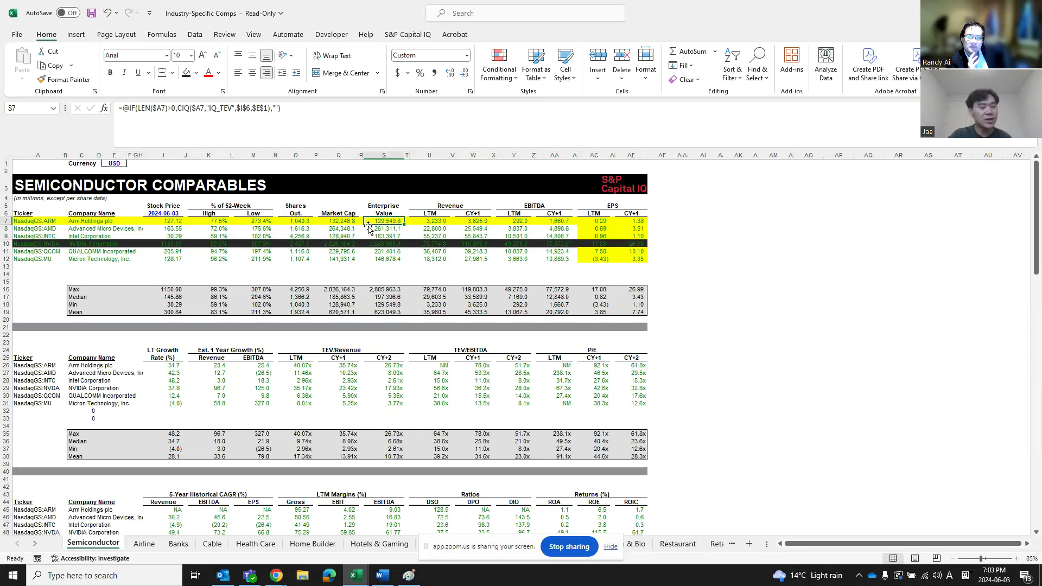
left_click(61, 242)
left_click_drag(253, 237, 640, 237)
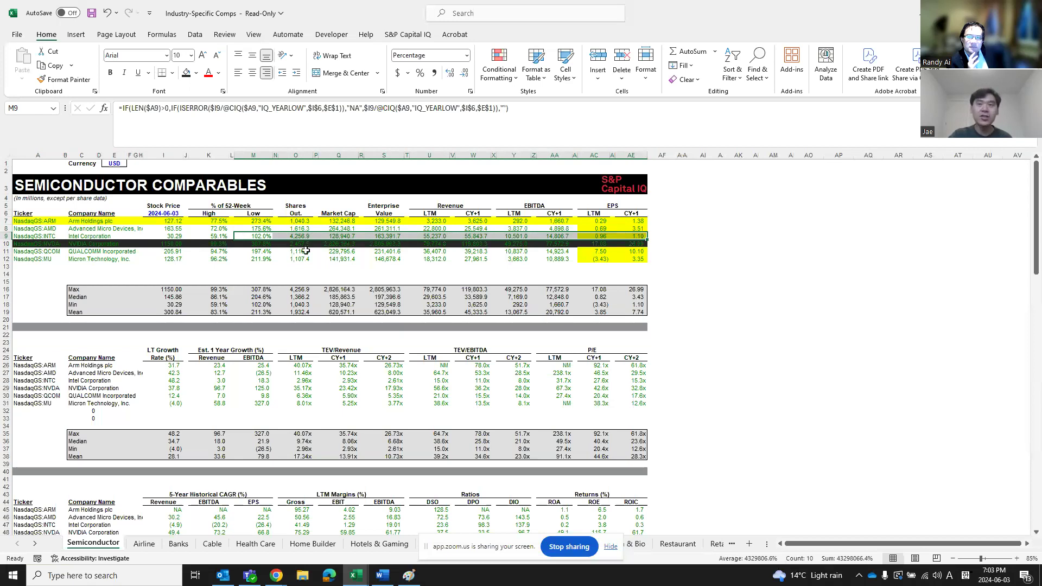
left_click(117, 227)
left_click(185, 230)
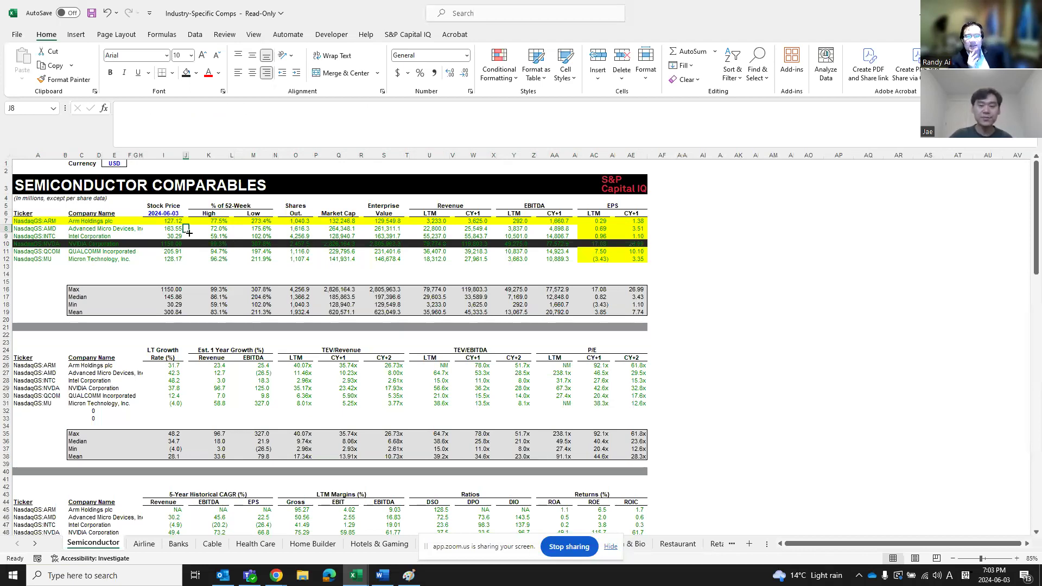
left_click(672, 289)
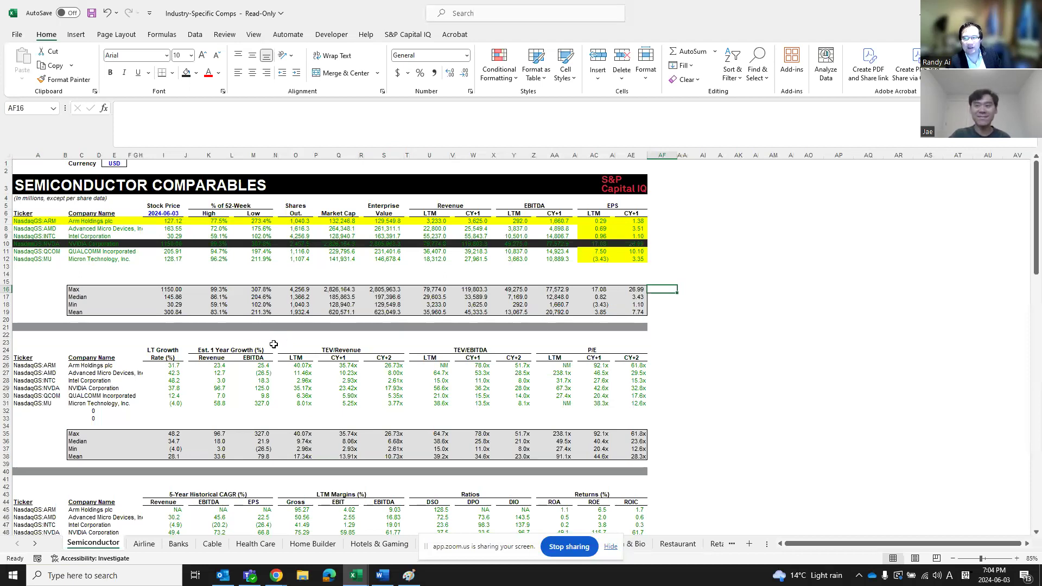
Compare the estimated one-year revenue growth of Arm, AMD, Intel and NVIDIA, and check NVIDIA's EBITDA growth.
scroll(282, 331, "down", 1)
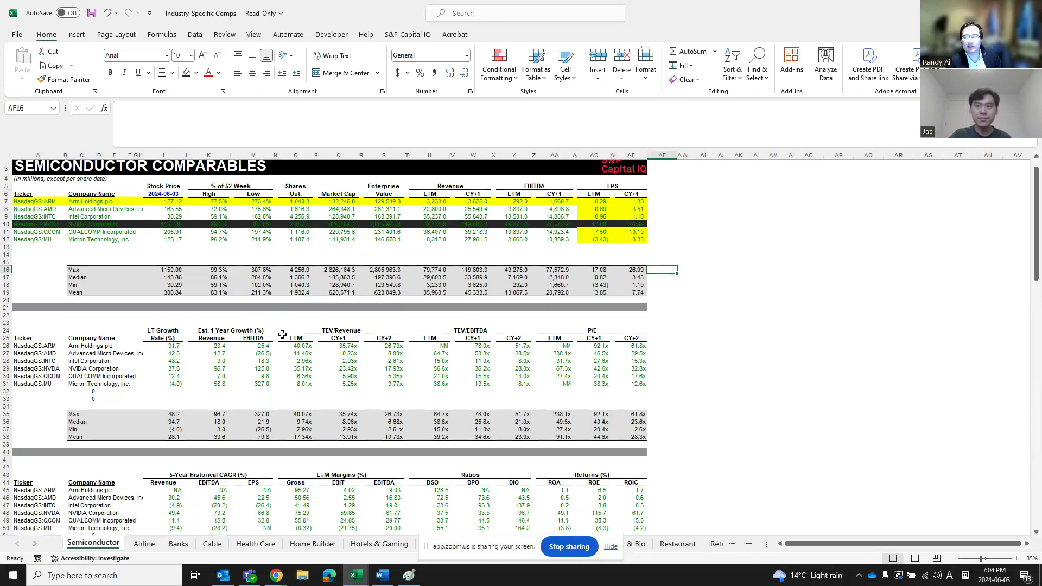
left_click(224, 343)
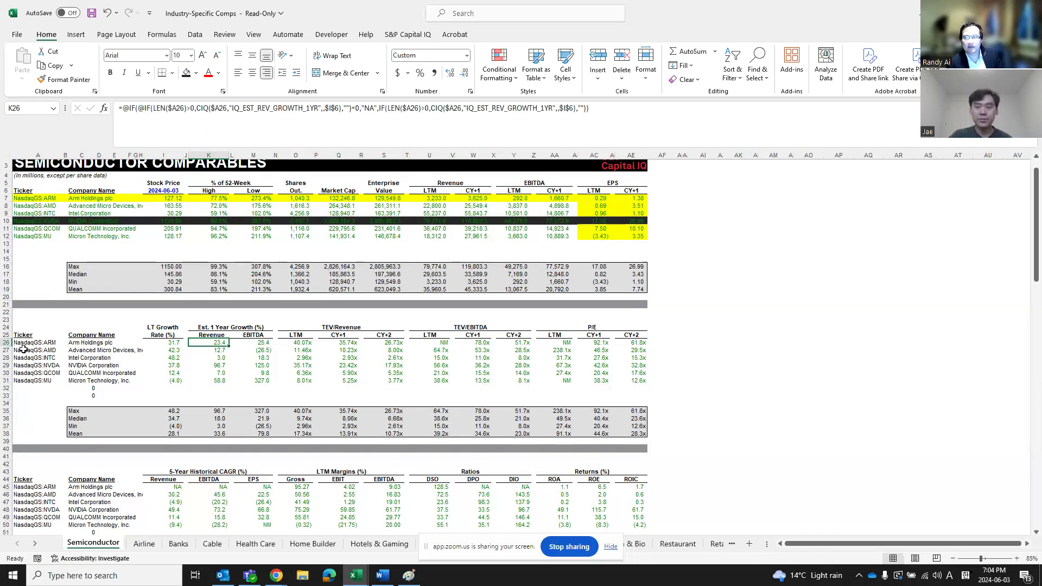
scroll(346, 364, "down", 1)
scroll(346, 365, "down", 2)
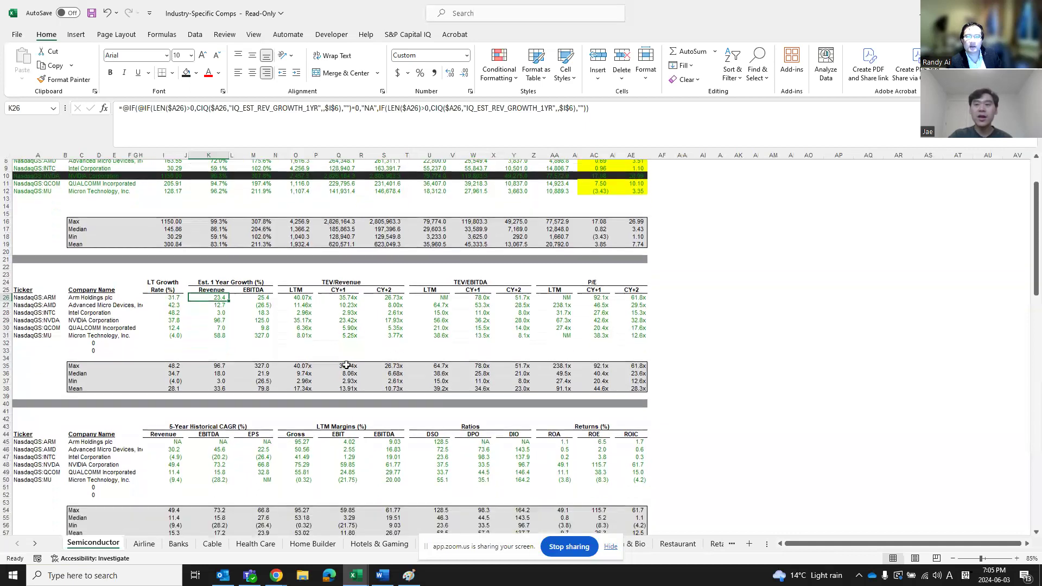
scroll(274, 337, "down", 1)
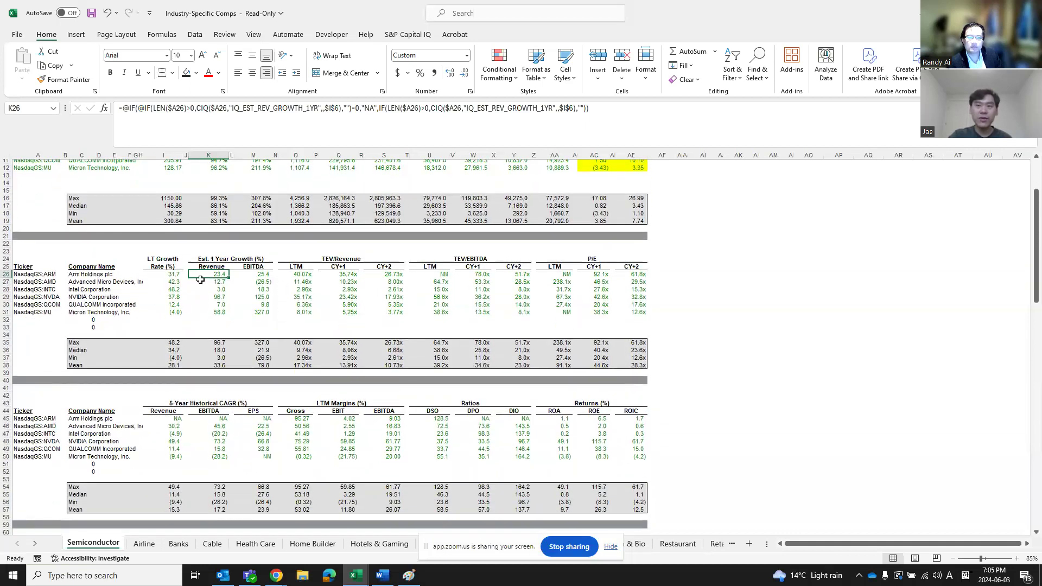
left_click_drag(217, 274, 231, 298)
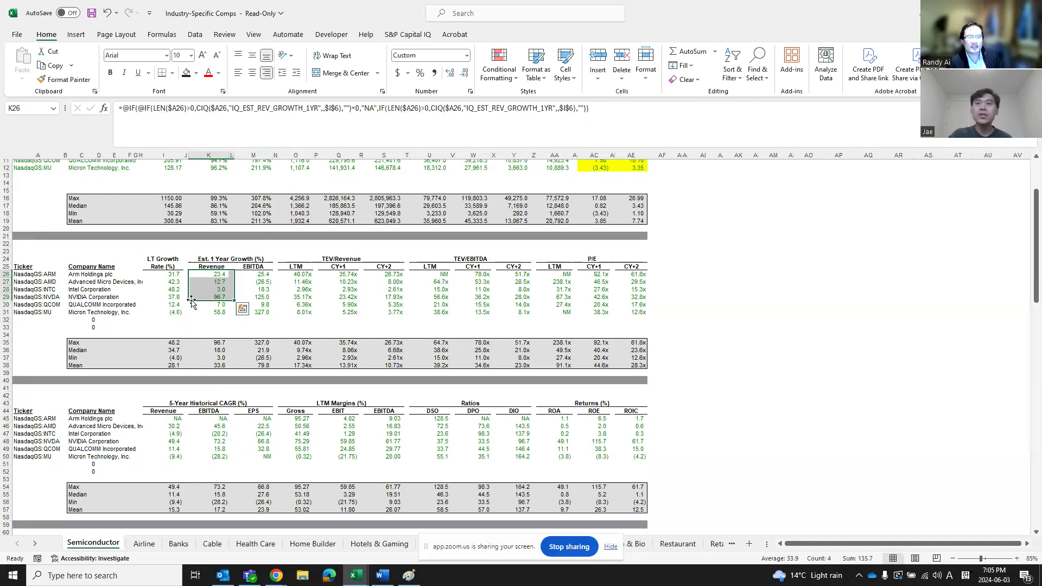
left_click(255, 296)
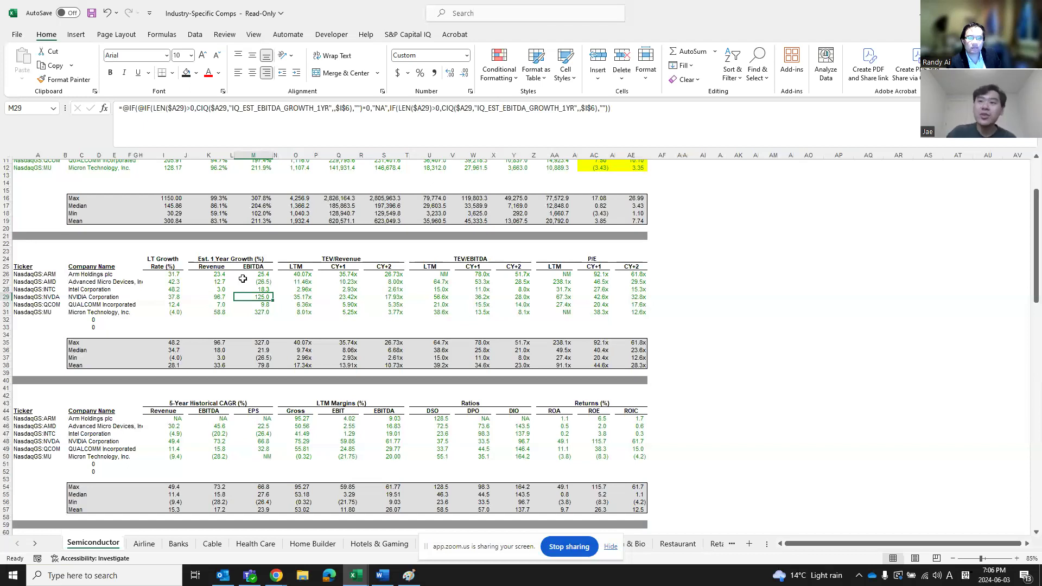
Highlight Arm's estimated one-year revenue and EBITDA growth cells in yellow.
left_click_drag(218, 272, 255, 274)
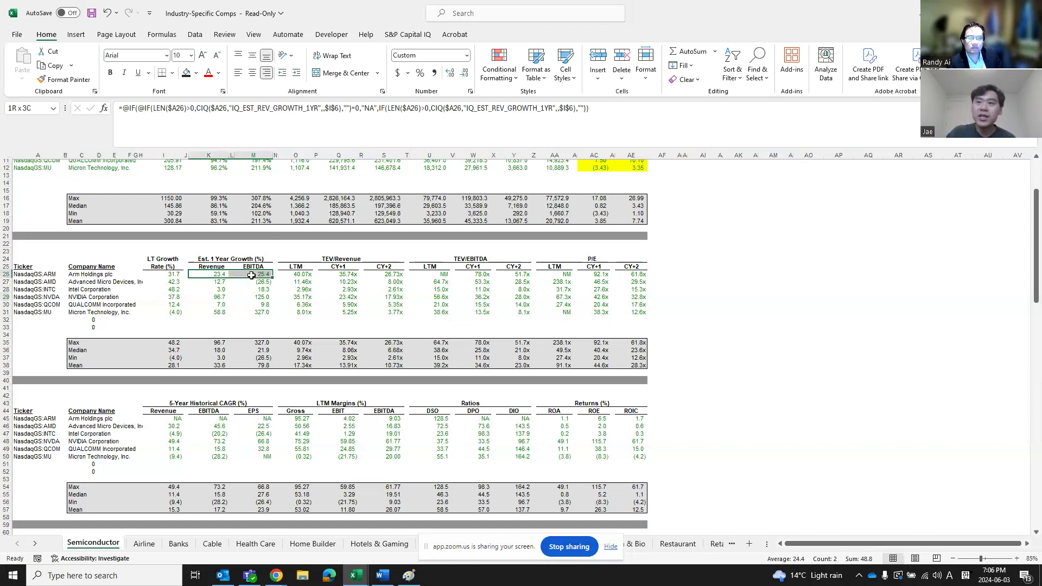
left_click(197, 74)
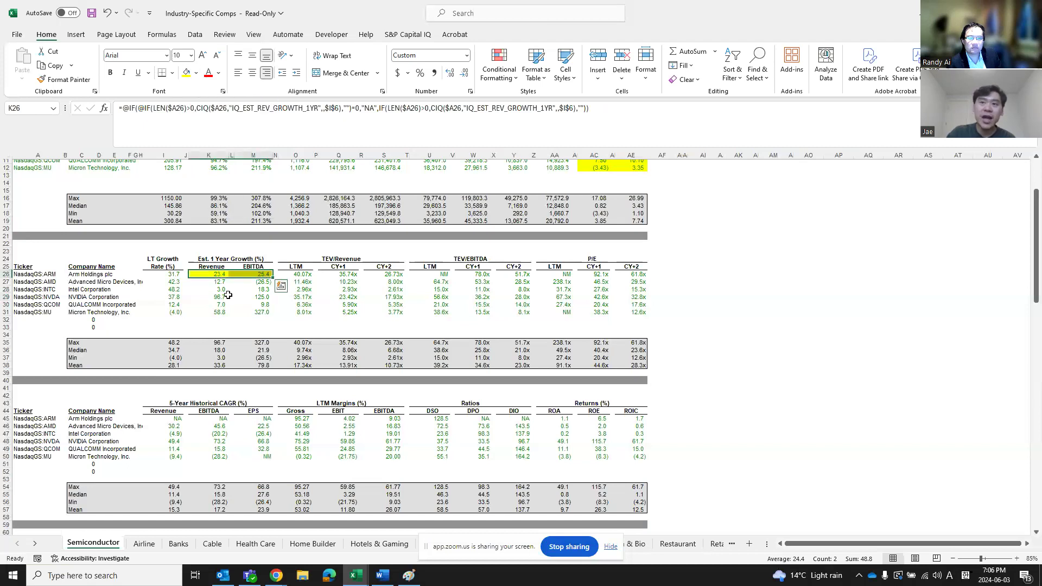
Review NVIDIA's estimated one-year revenue and EBITDA growth.
left_click_drag(215, 297, 264, 297)
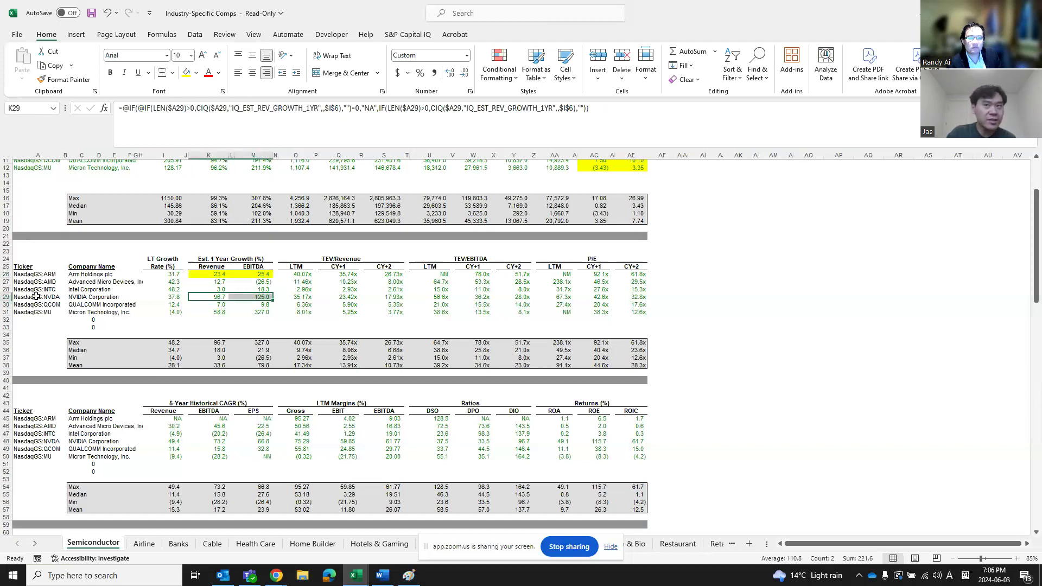
left_click(264, 297)
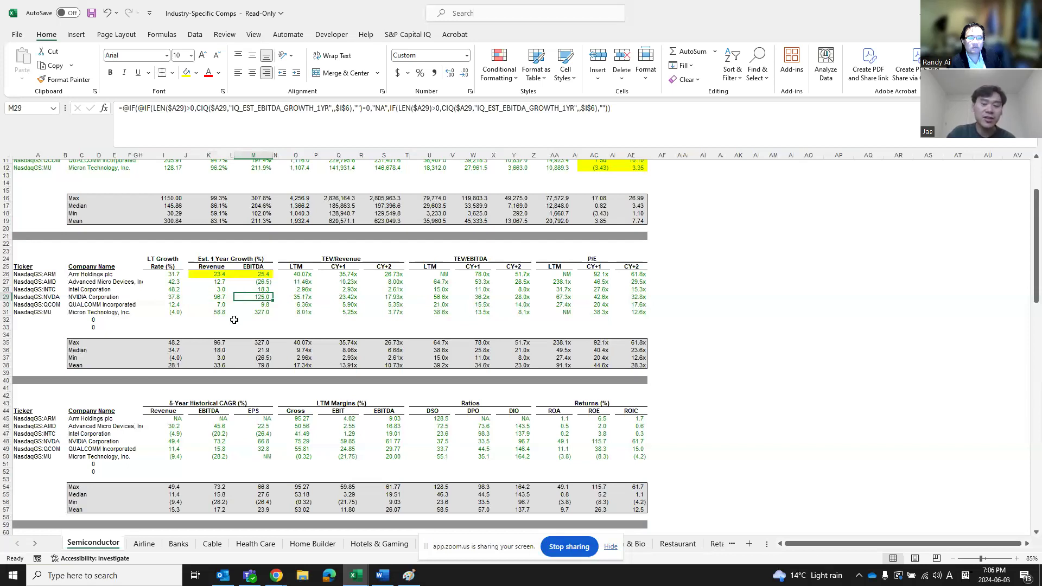
left_click(213, 295)
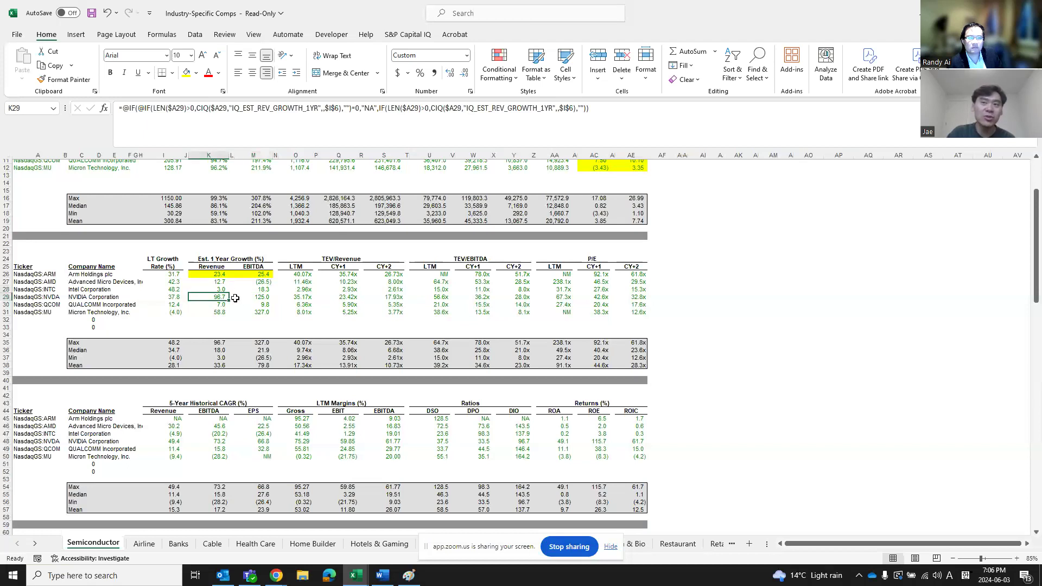
Fill NVIDIA's entire row in the growth and valuation table with dark blue.
left_click_drag(36, 298, 646, 297)
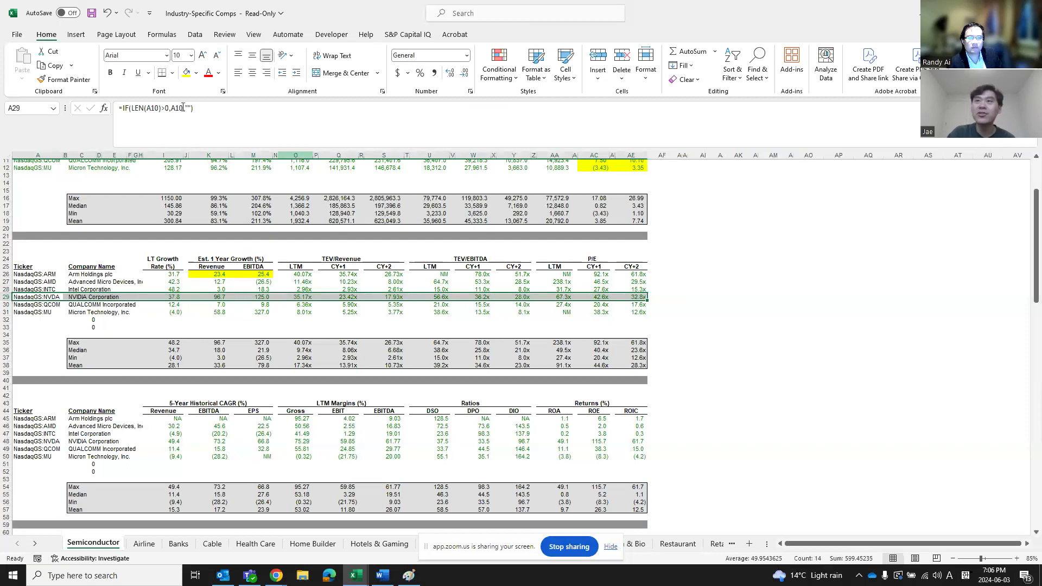
left_click(195, 72)
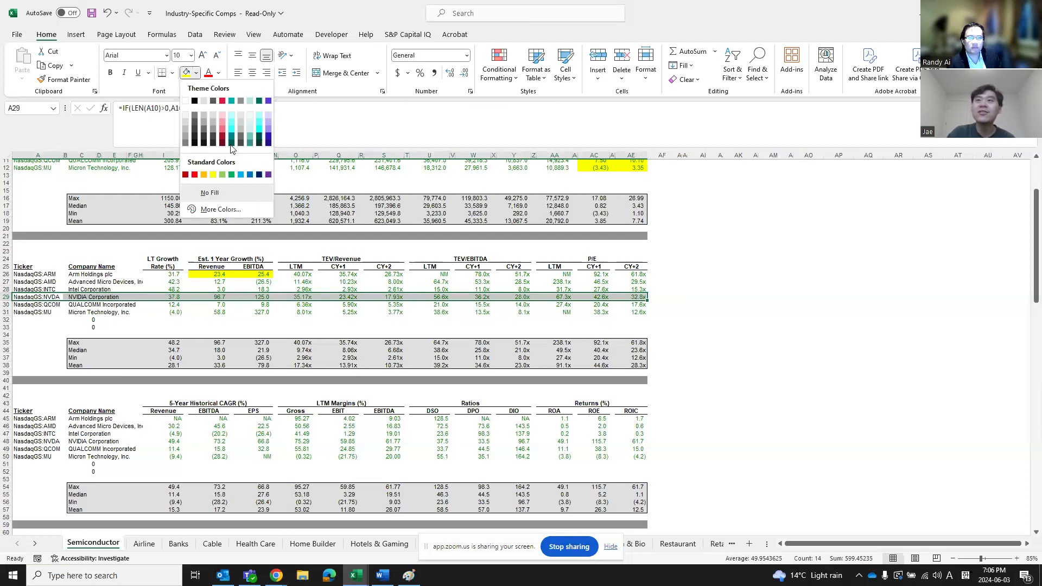
left_click(258, 174)
Highlight the estimated one-year revenue and EBITDA growth cells of AMD, Intel, Qualcomm and Micron in yellow.
left_click_drag(212, 282, 263, 313)
left_click(198, 74)
left_click(215, 178)
left_click_drag(225, 283, 264, 289)
left_click(186, 73)
left_click(293, 244)
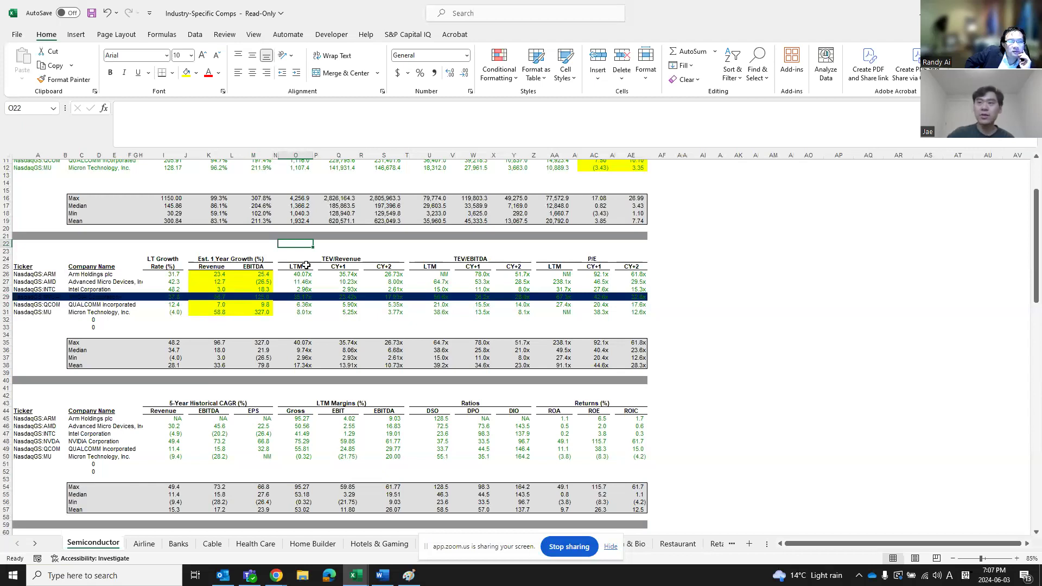
Highlight Qualcomm's and Micron's LTM TEV/Revenue multiples in yellow.
left_click(347, 261)
left_click_drag(304, 274, 304, 312)
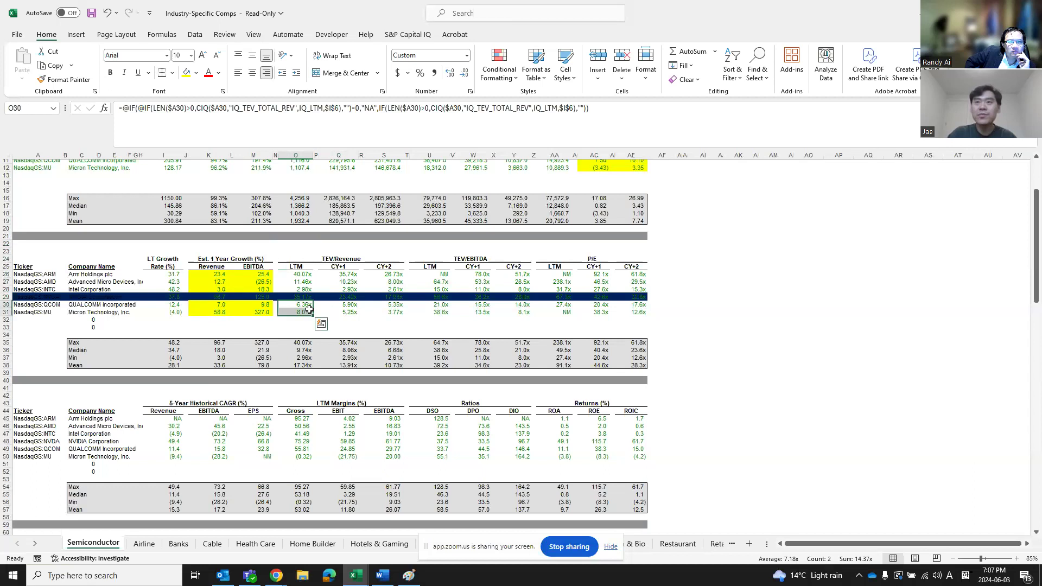
left_click(183, 75)
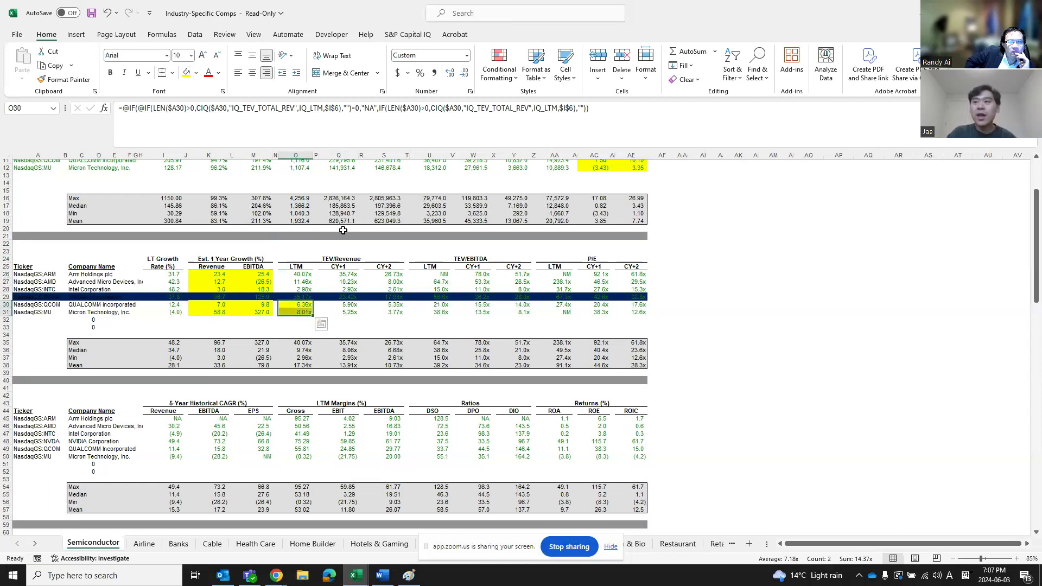
Highlight the LTM TEV/Revenue multiples of Arm, AMD and Intel in yellow.
left_click(341, 259)
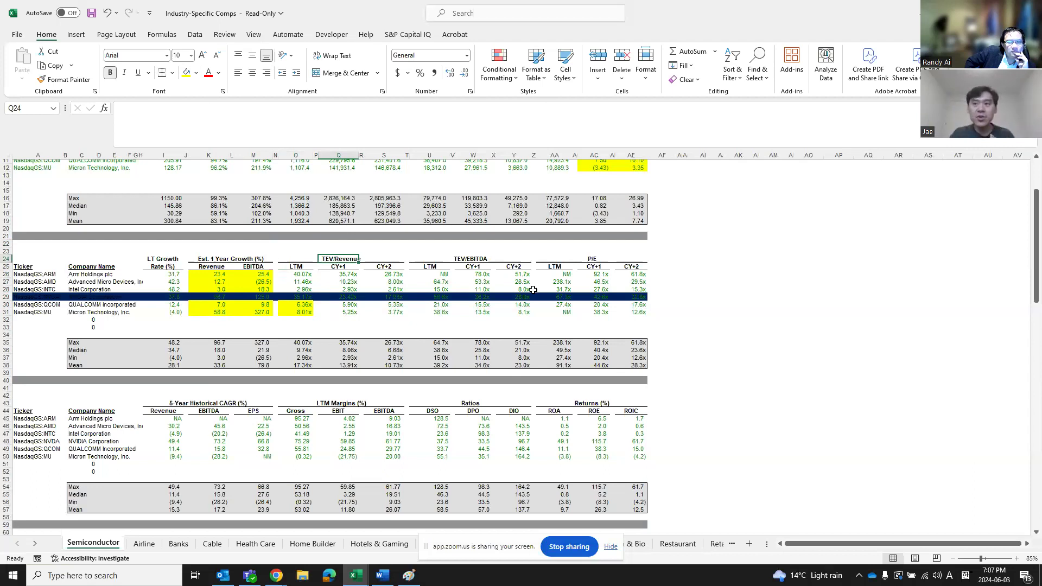
key("Down")
key("Down")
key("Left")
key("Left")
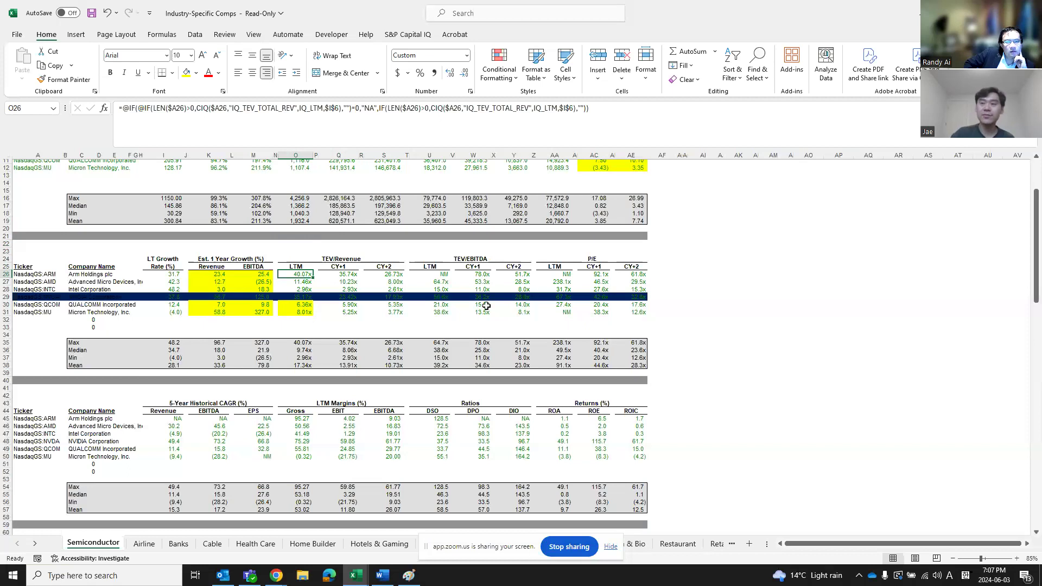
left_click_drag(304, 290, 297, 274)
left_click(186, 72)
left_click(444, 417)
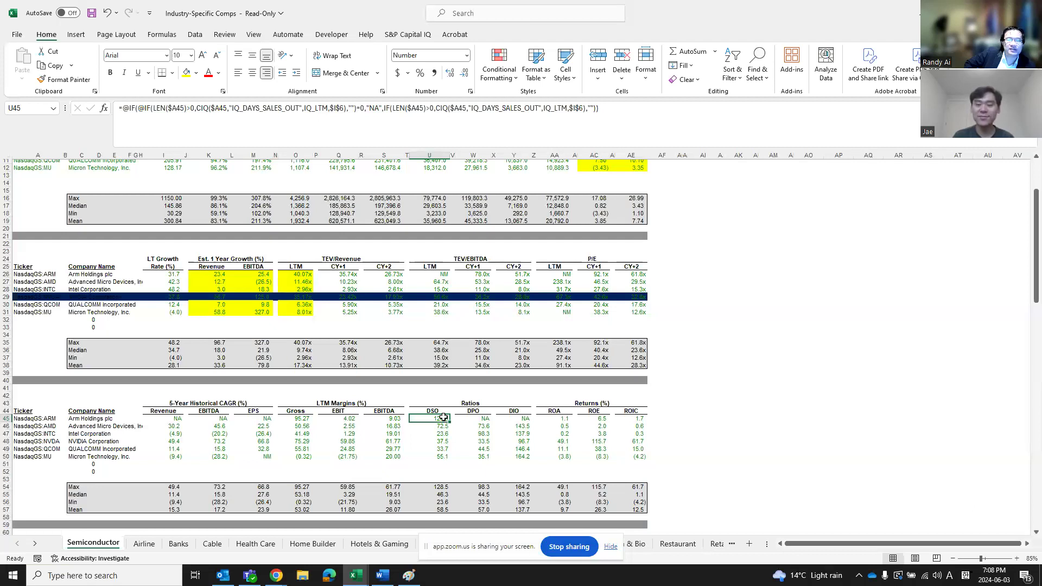
Apply the yellow cell formatting to NVIDIA's LTM TEV/Revenue multiple and its estimated revenue and EBITDA growth cells.
left_click(322, 297)
left_click(292, 297)
left_click(63, 79)
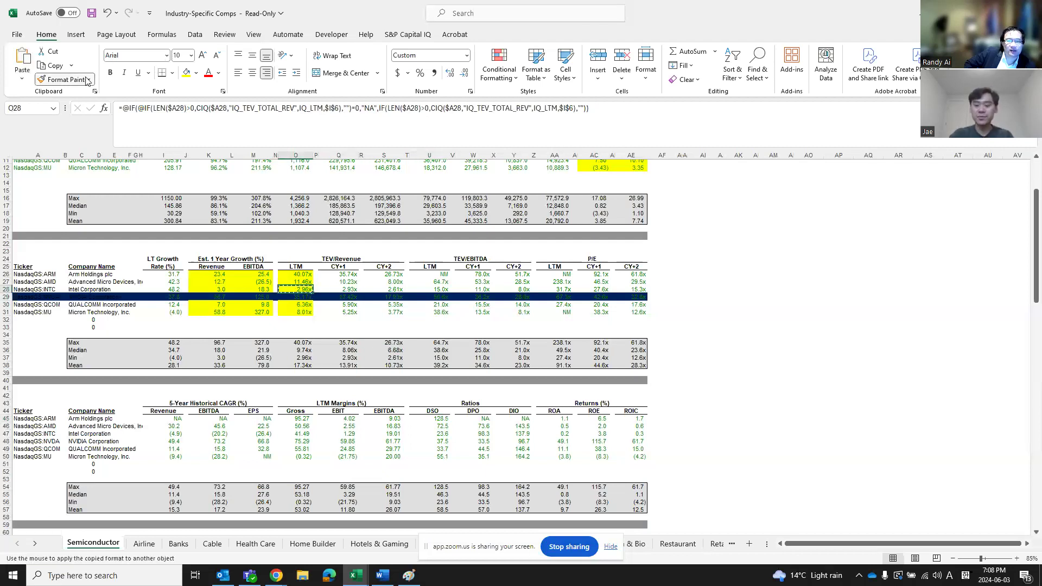
key("Up")
key("Up")
key("Up")
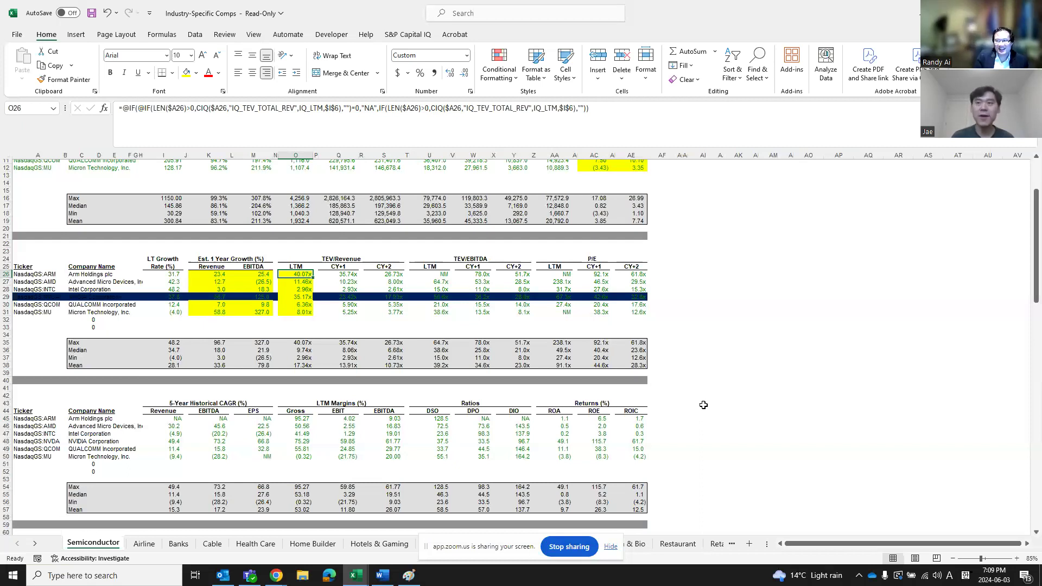
left_click_drag(211, 298, 273, 298)
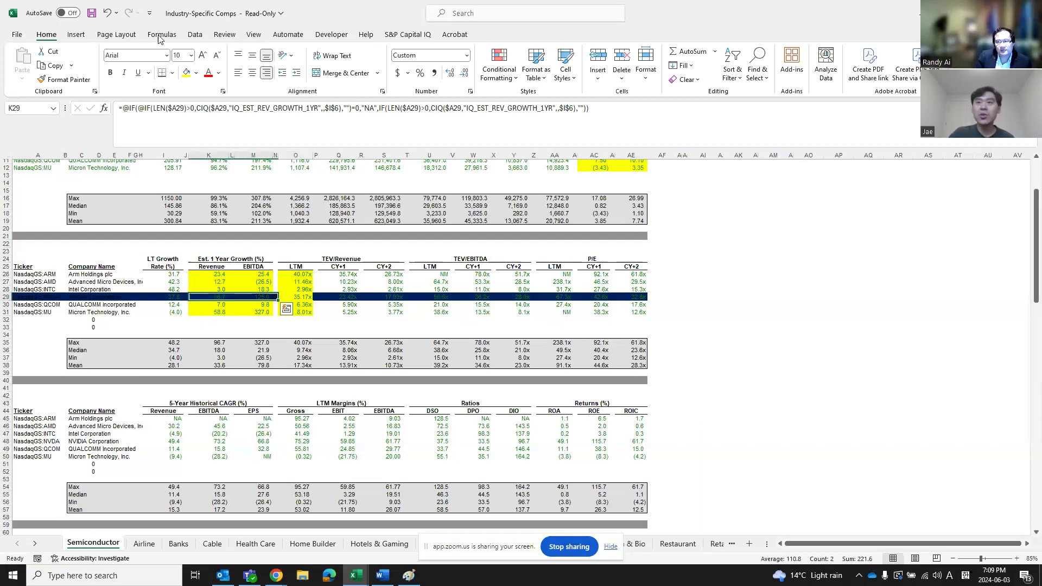
left_click(296, 289)
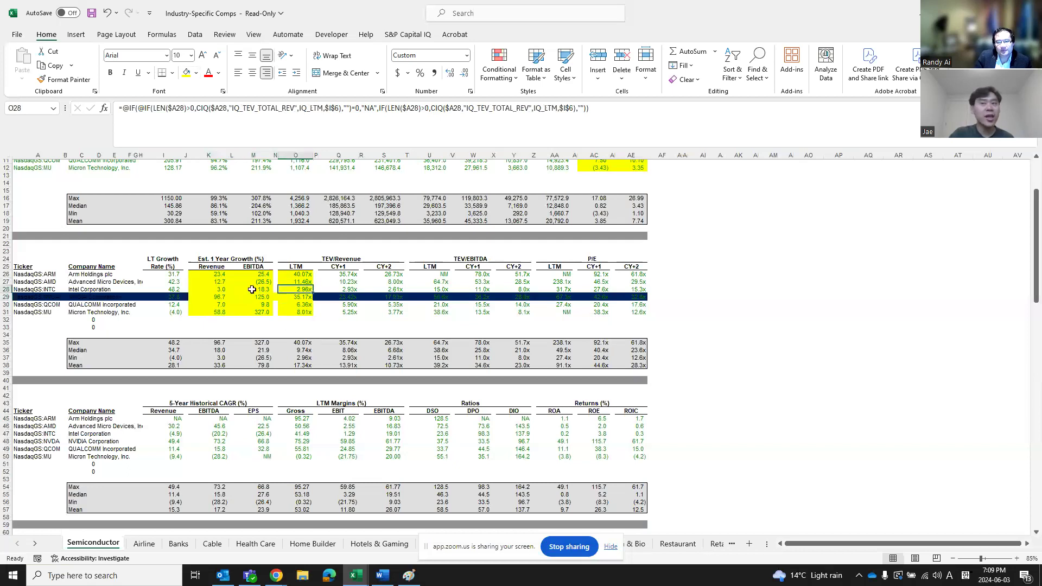
Copy the formatting of Intel's entire row onto NVIDIA's row with Format Painter.
left_click(92, 297)
left_click(7, 289)
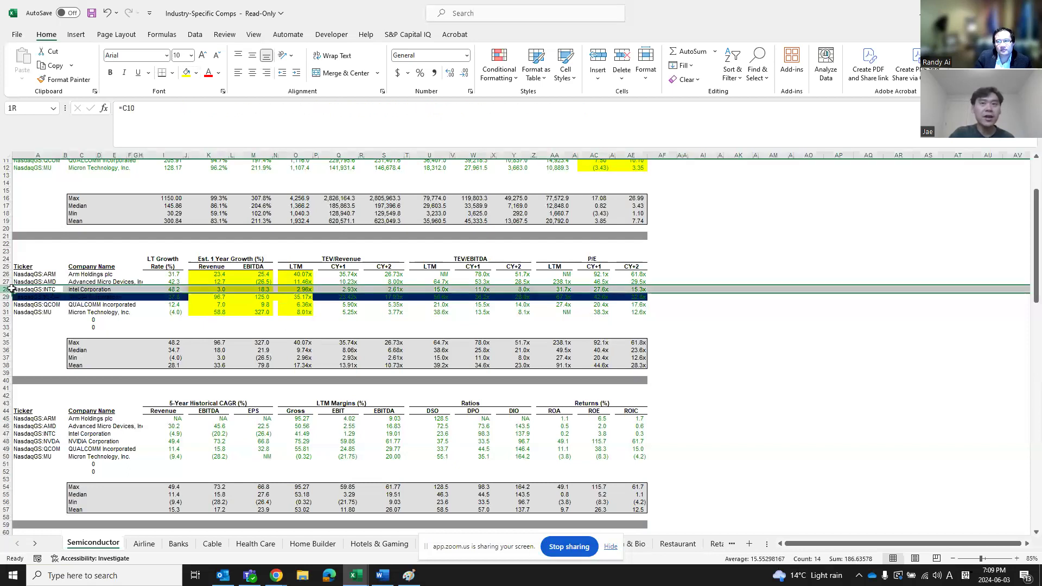
left_click(64, 79)
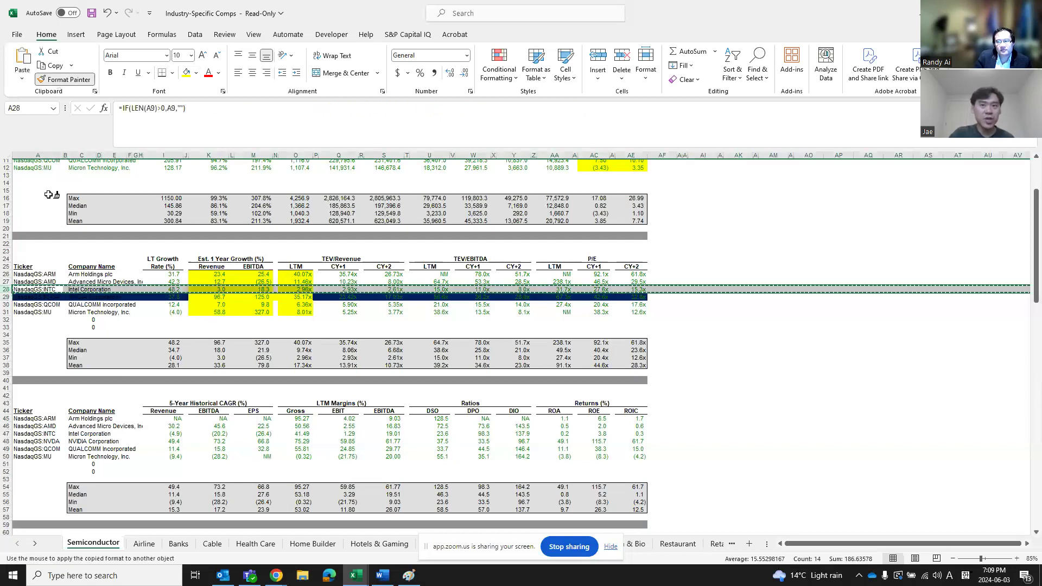
left_click(6, 297)
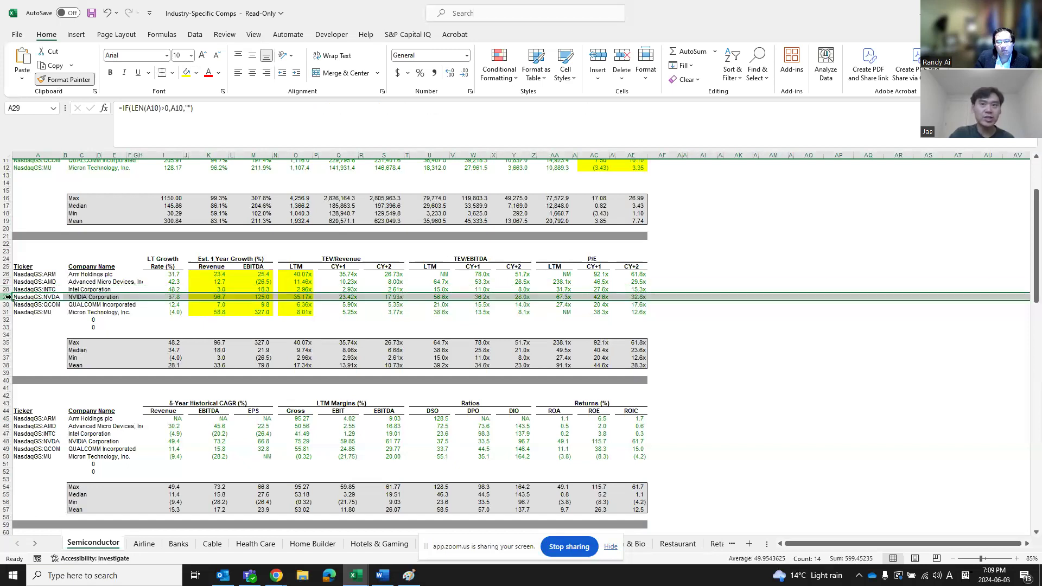
left_click(353, 311)
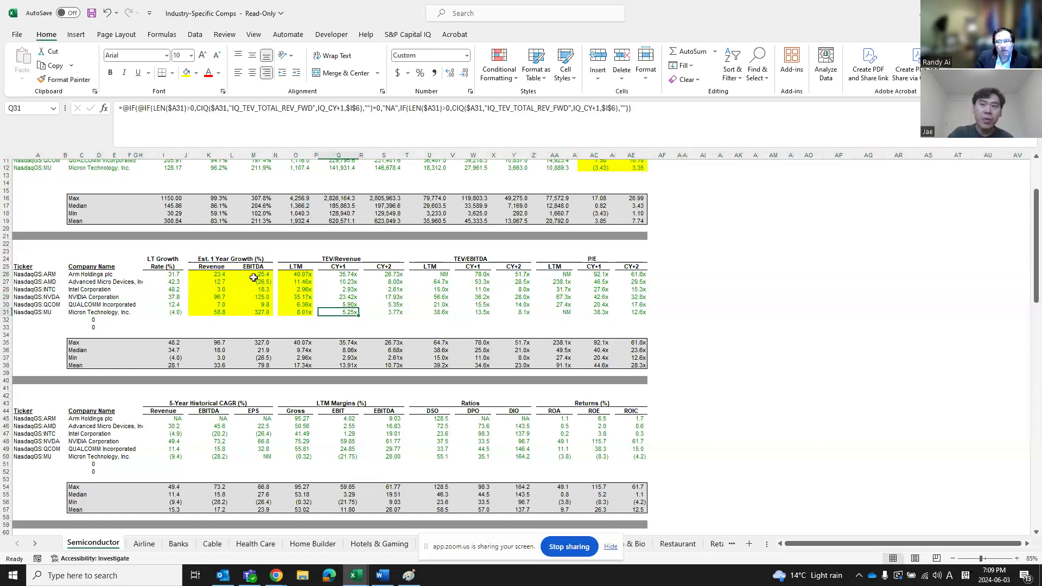
Compare NVIDIA's estimated growth and LTM TEV/Revenue multiple with Arm's EBITDA growth and LTM TEV/Revenue multiple.
left_click_drag(214, 296, 310, 294)
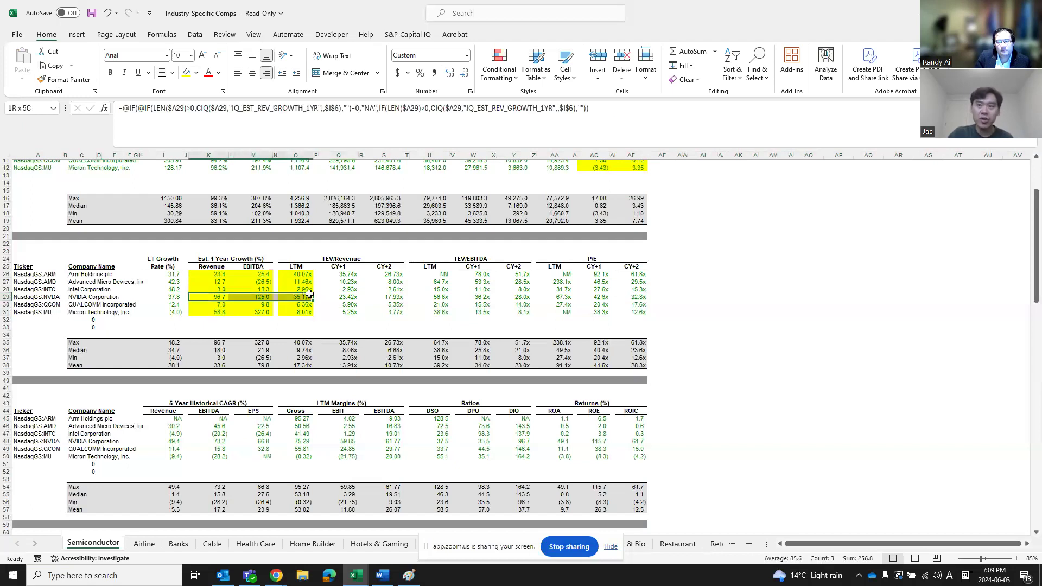
left_click(256, 296)
left_click(305, 297)
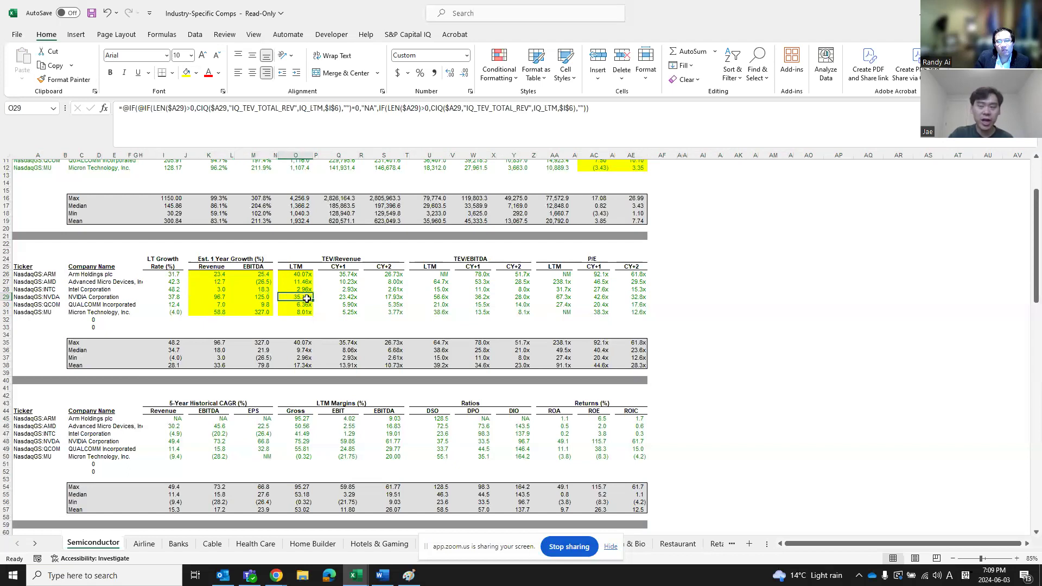
left_click(266, 273)
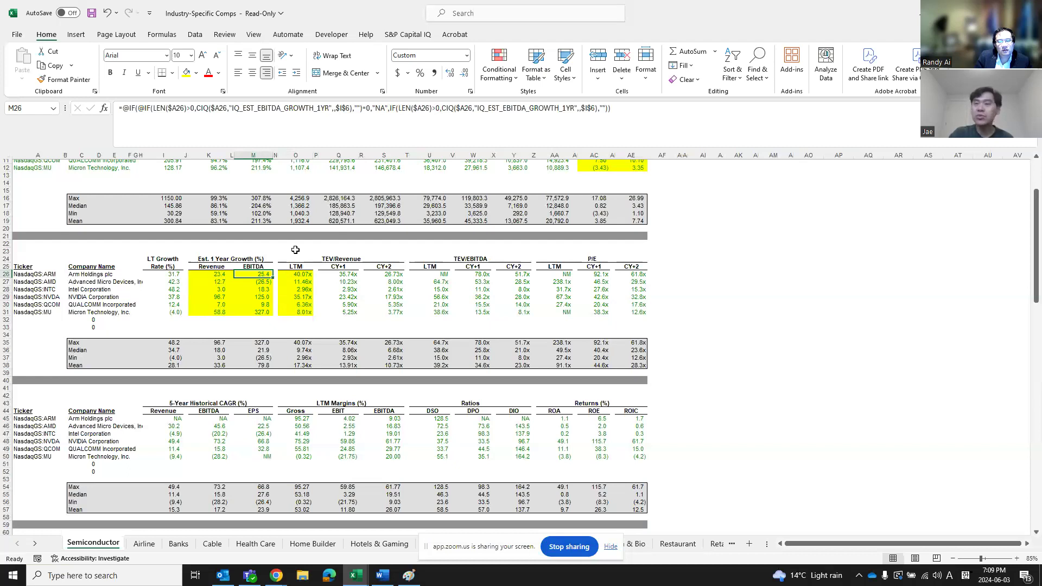
left_click(295, 274)
left_click(294, 259)
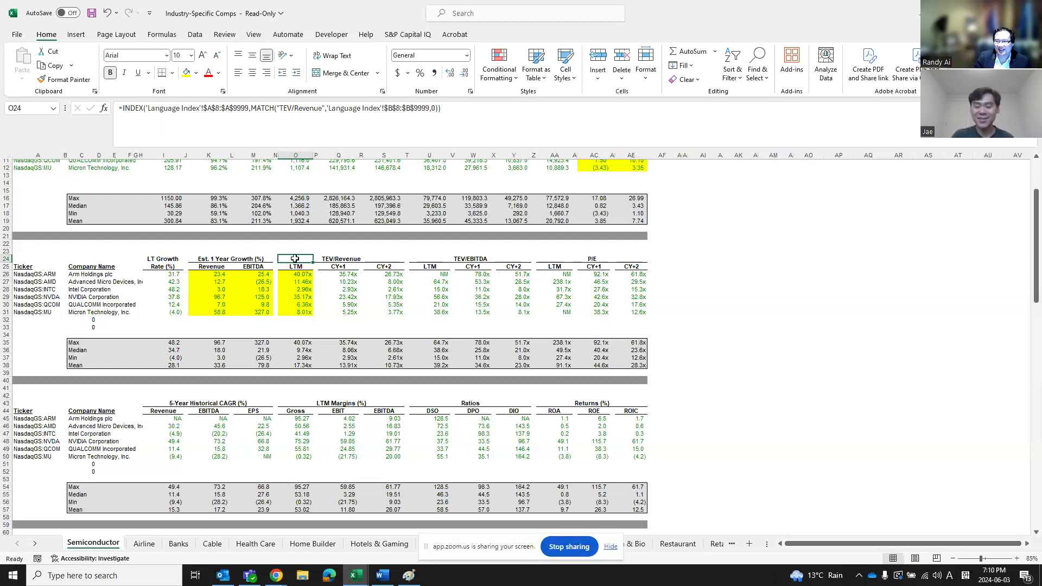
key("Down")
key("Down")
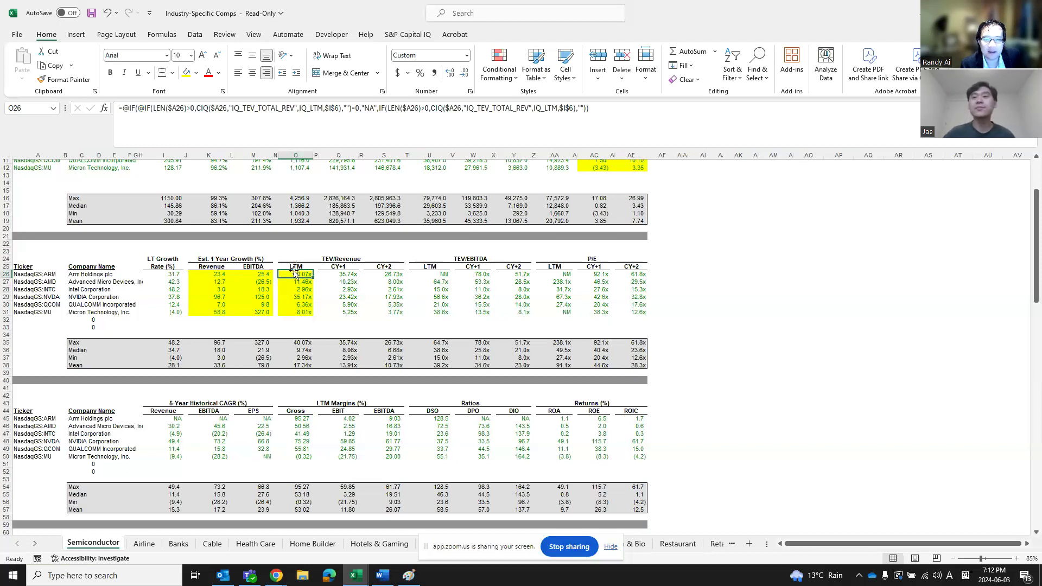
Switch to the Download Financials workbook to check Arm's income statement, and return to the Industry-Specific Comps workbook.
left_click(356, 575)
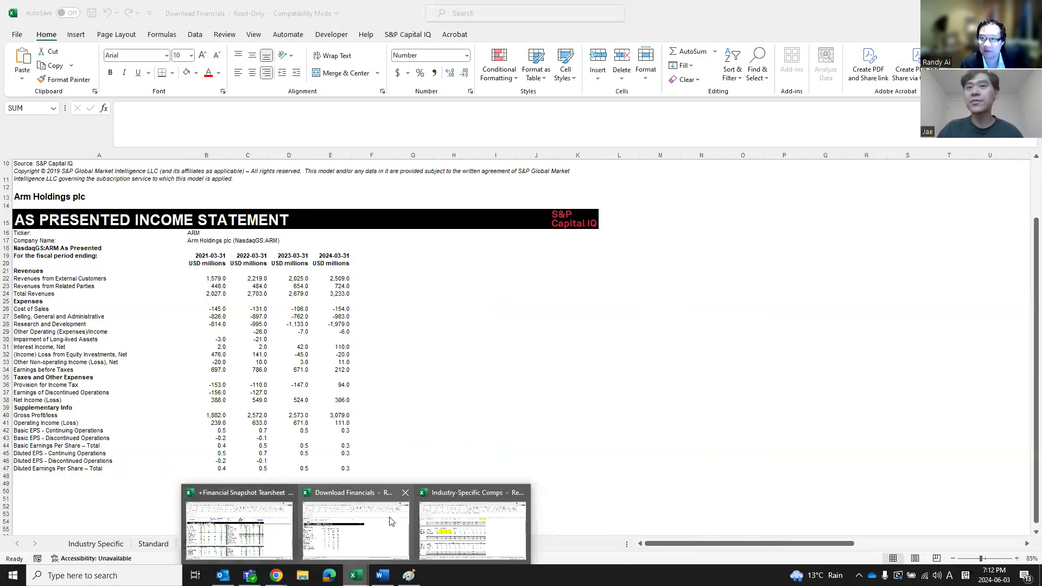
left_click(391, 521)
left_click(239, 339)
left_click(203, 422)
left_click(262, 438)
key("ctrl+Tab")
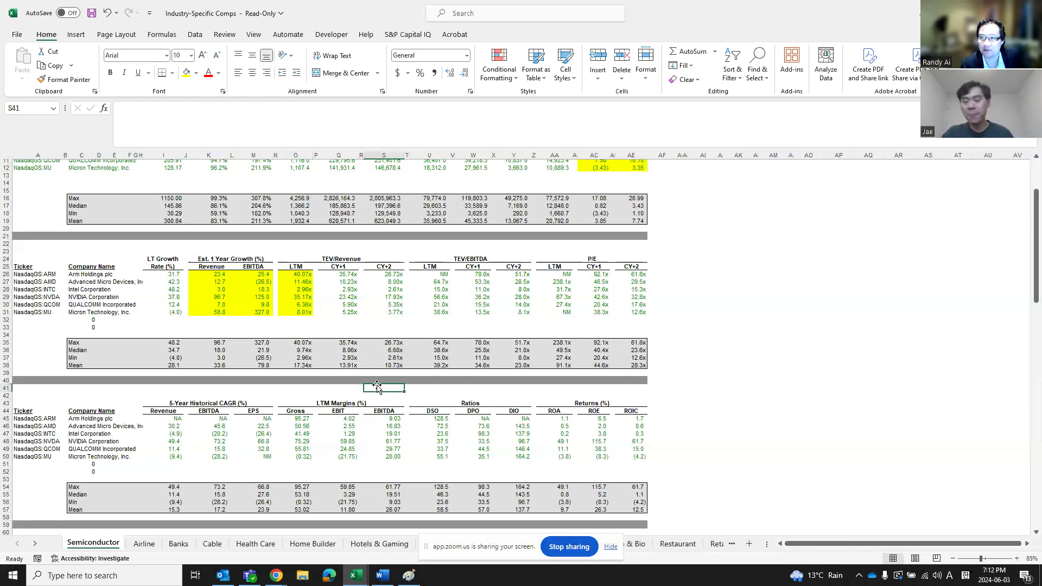
Switch to Arm's S&P Capital IQ consensus estimates page in Chrome and maximize its window.
left_click(276, 575)
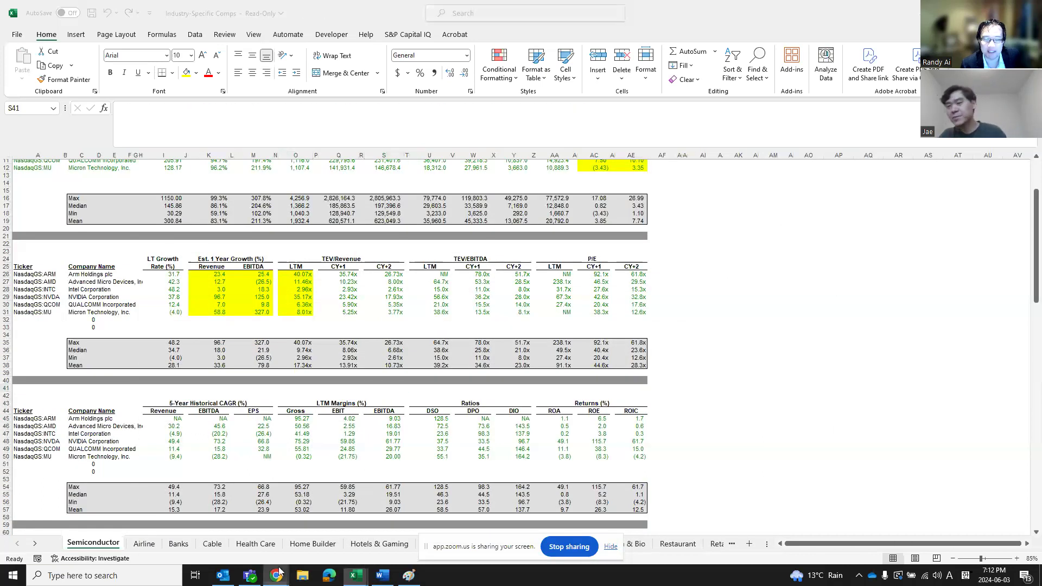
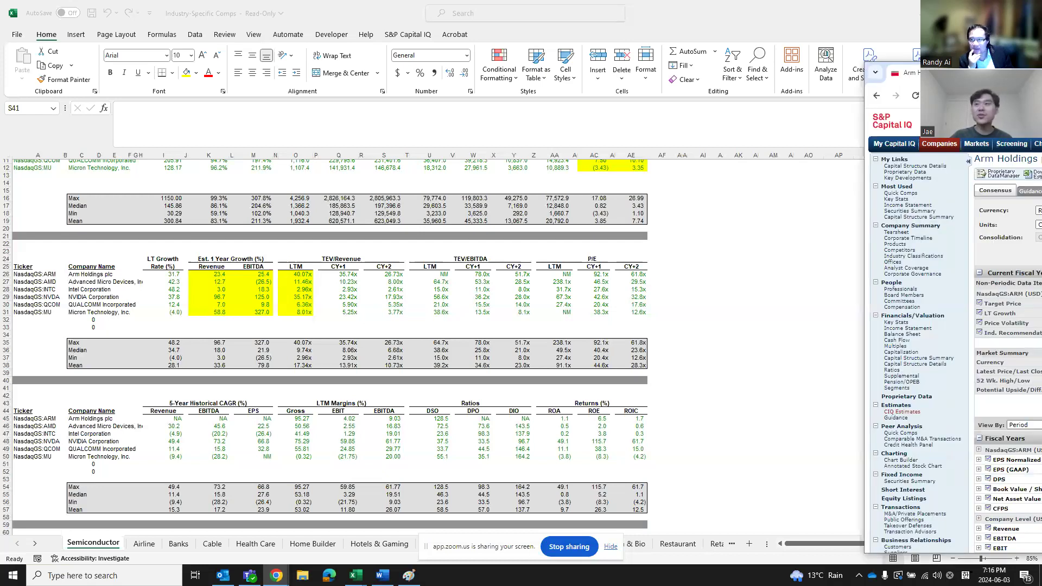
left_click_drag(1041, 157, 734, 157)
double_click(733, 156)
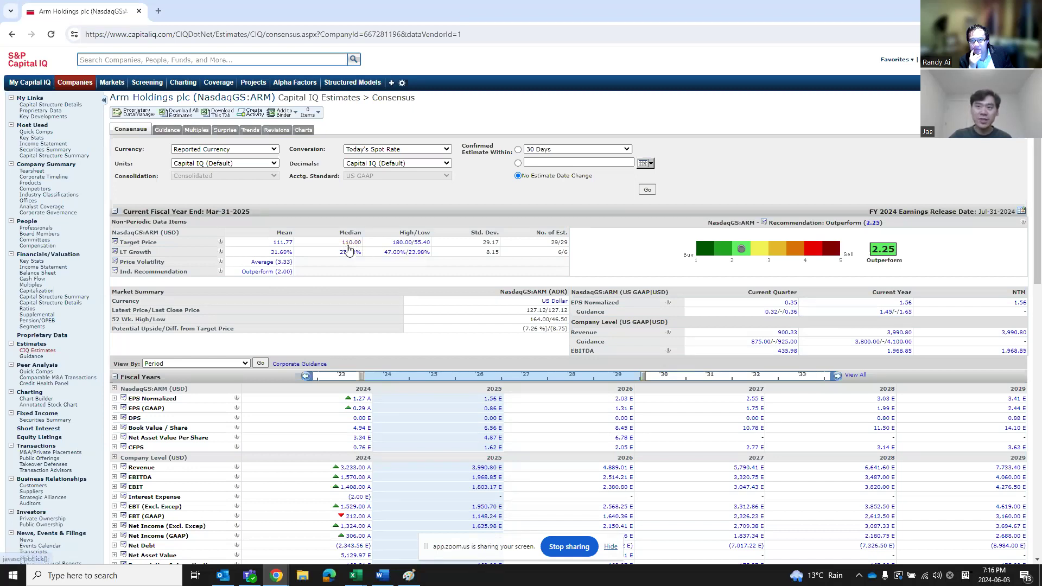
Check Arm's analyst target price estimates, its latest and last close price, and its 52-week high and low.
left_click_drag(123, 242, 569, 246)
left_click(570, 246)
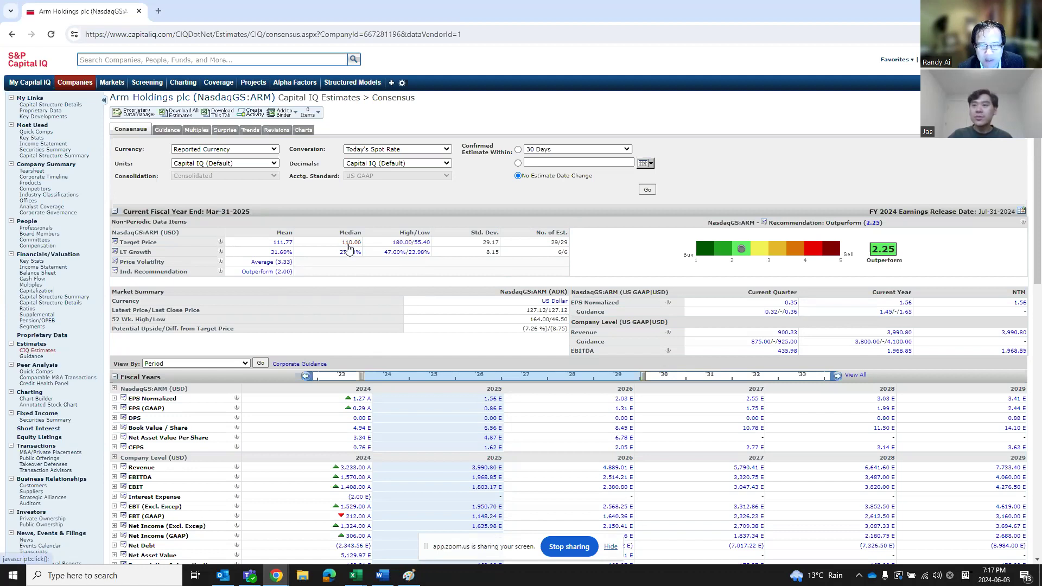
mouse_move(525, 311)
left_mouse_down()
mouse_move(574, 312)
mouse_move(528, 311)
left_mouse_up()
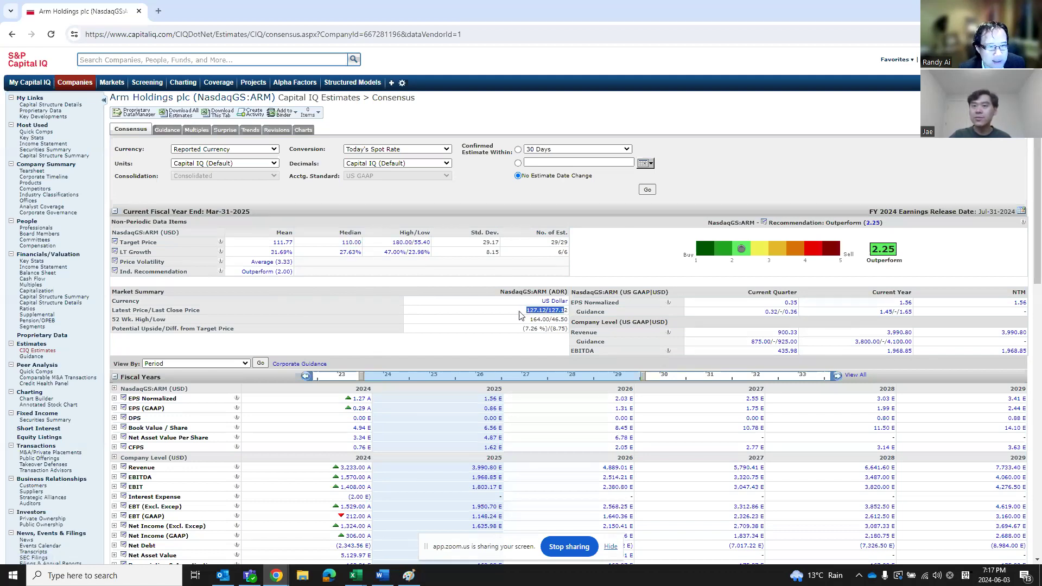
left_click(514, 315)
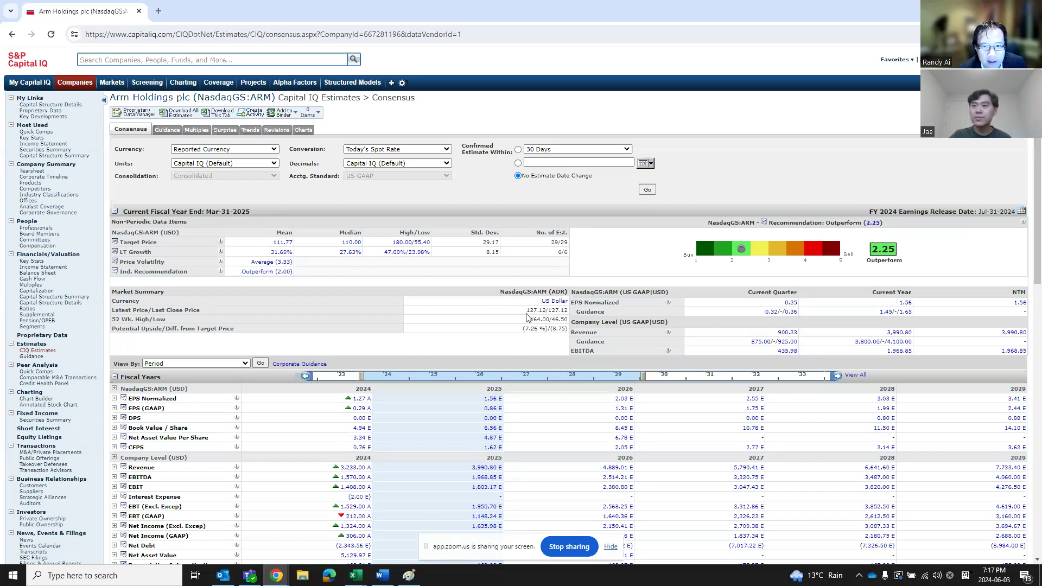
left_click_drag(532, 319, 566, 320)
left_click(542, 327)
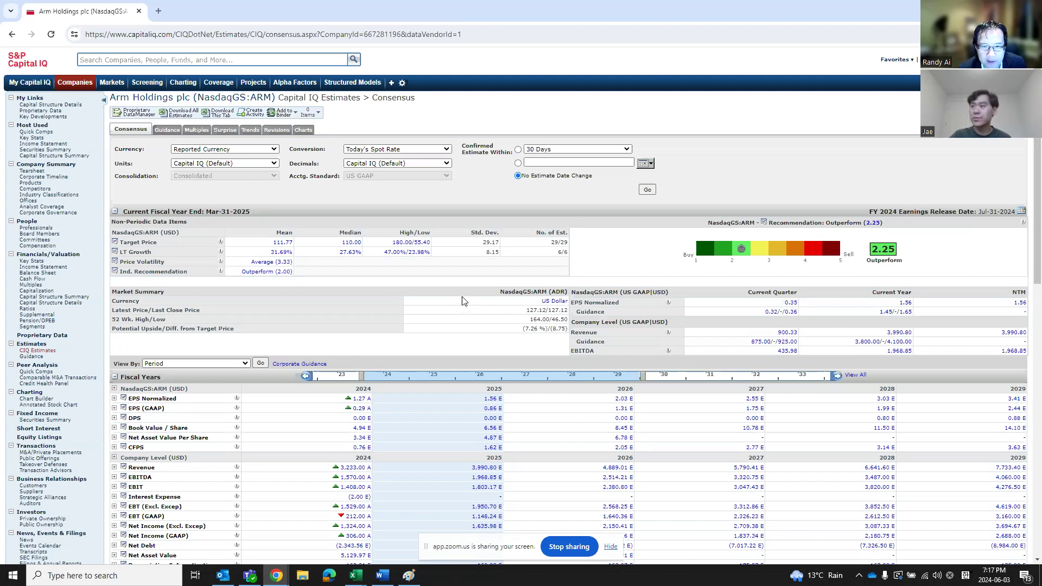
Compare Arm's latest share price with the high and low of the analysts' target prices.
double_click(539, 309)
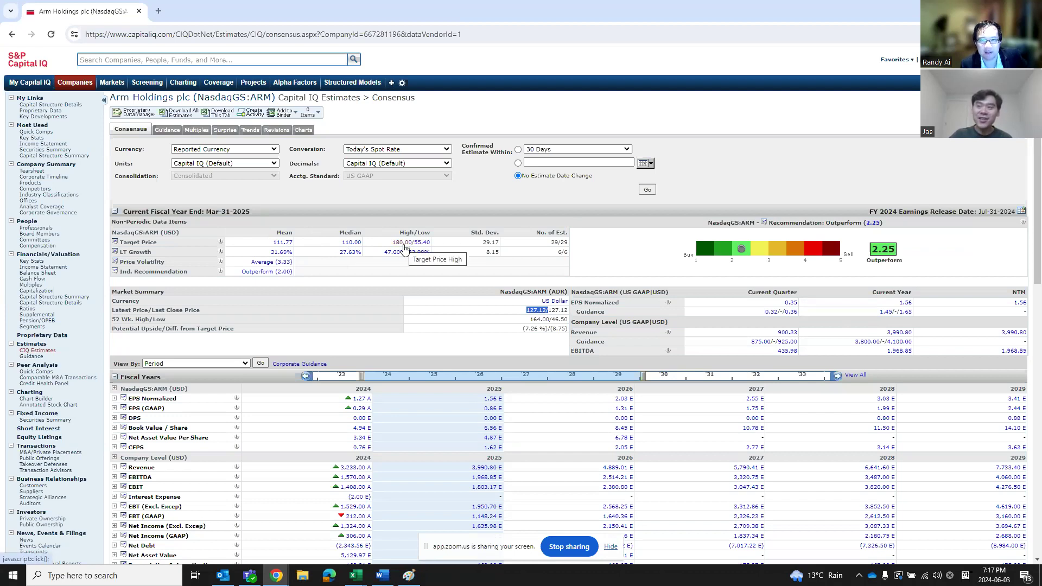
left_click_drag(403, 233, 442, 237)
left_click(443, 237)
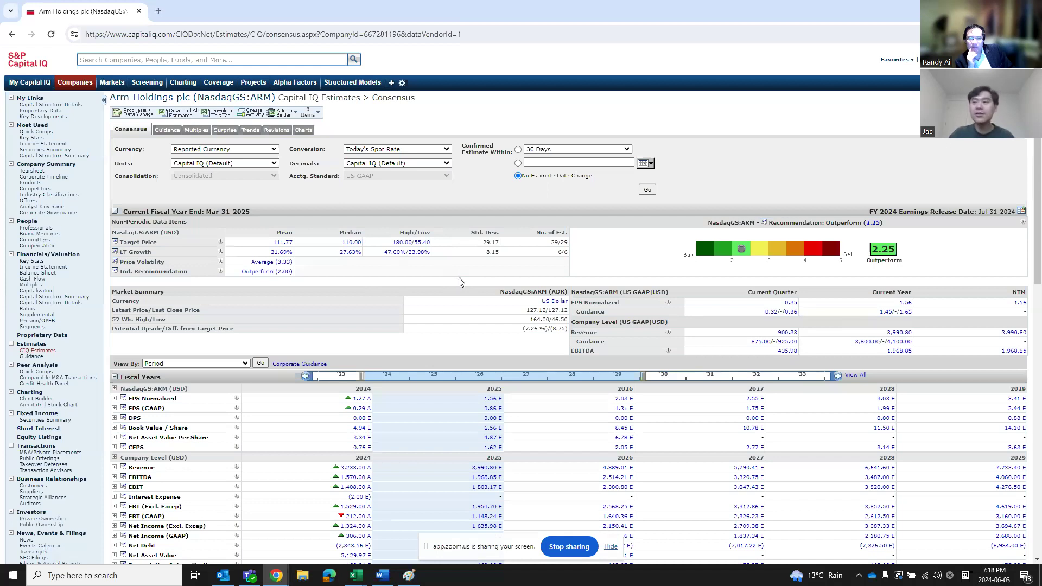
Review Arm's consensus estimates by fiscal year, and open Arm's Short Interest page to examine its chart.
scroll(464, 282, "down", 2)
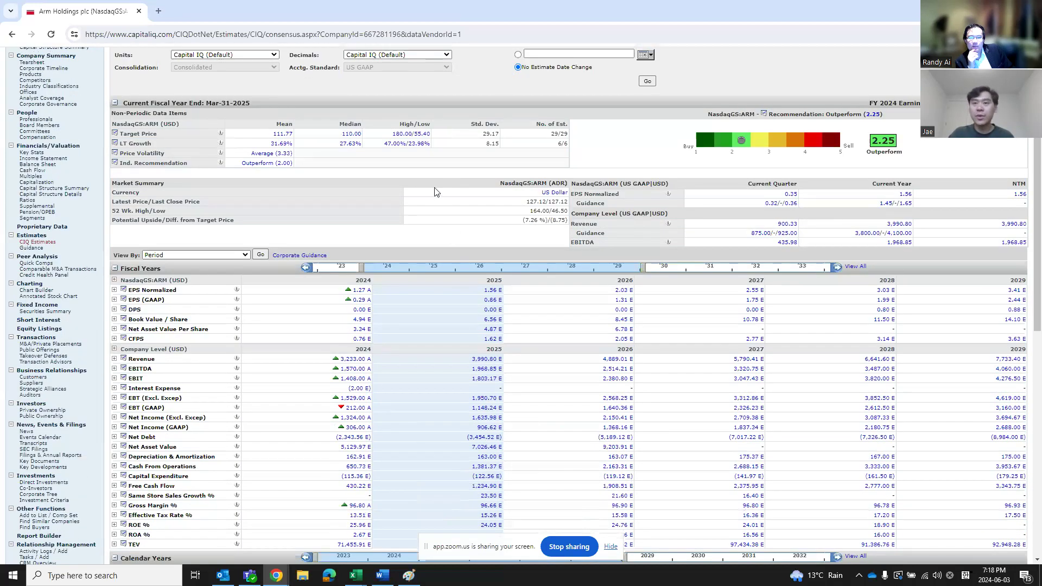
scroll(437, 195, "down", 1)
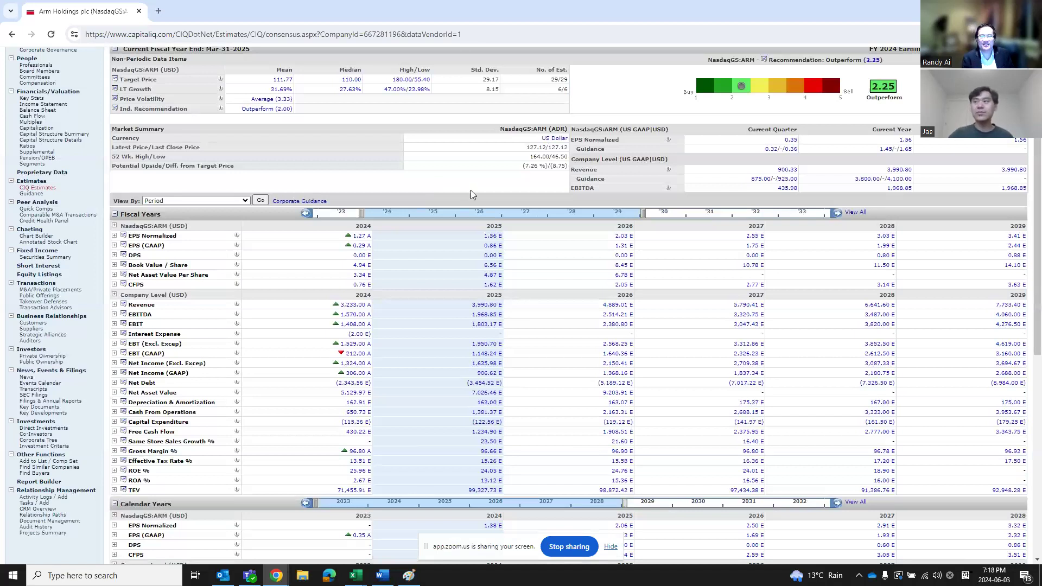
scroll(471, 190, "up", 3)
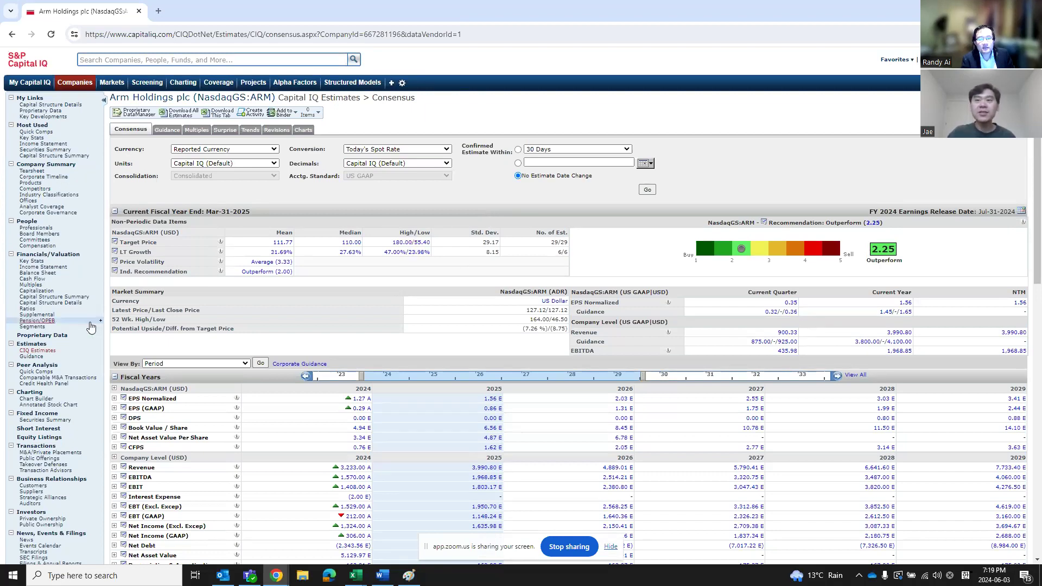
scroll(56, 378, "down", 1)
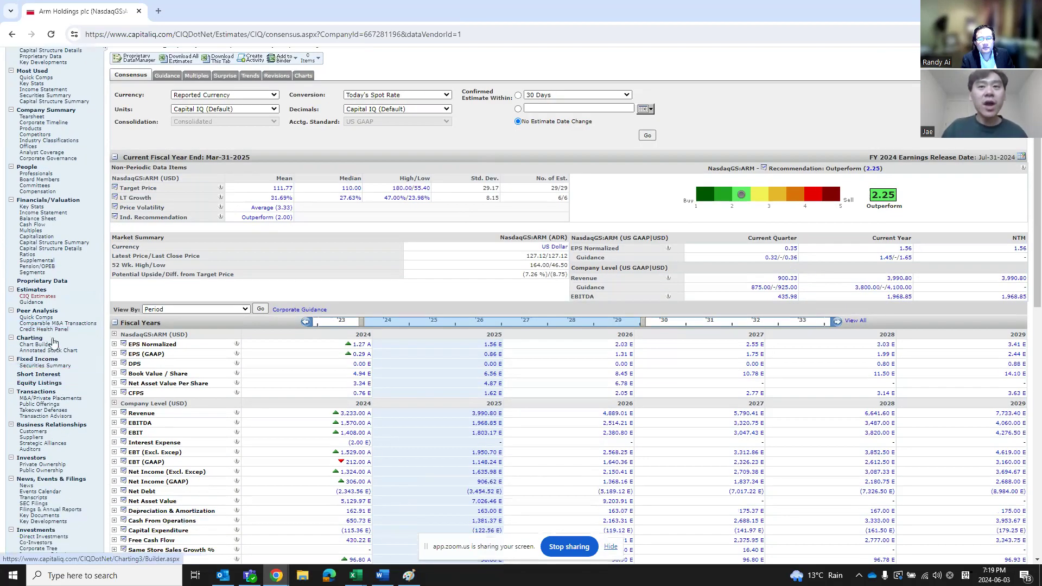
scroll(59, 395, "down", 1)
scroll(62, 413, "down", 1)
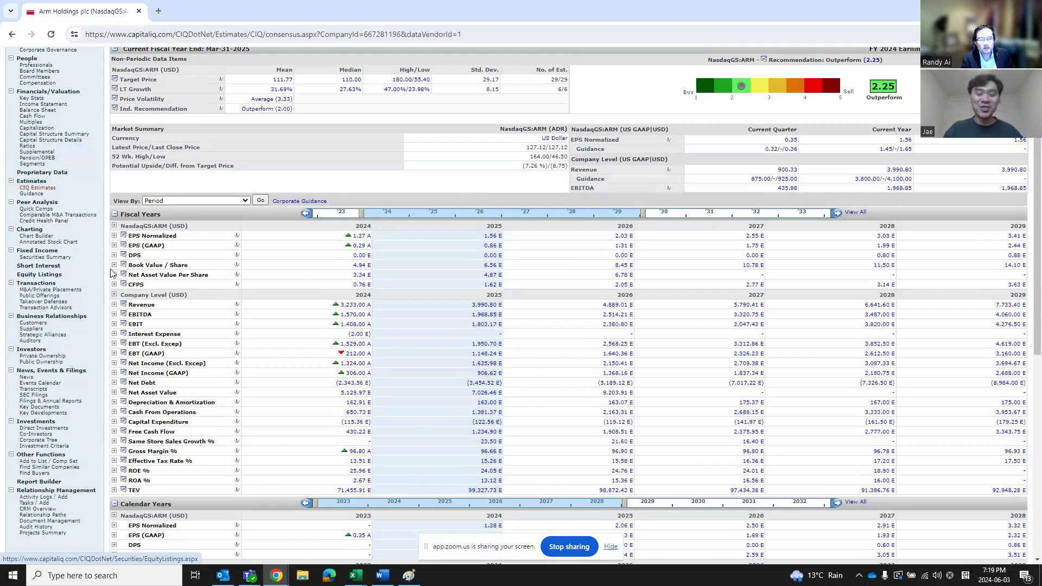
key("ctrl+f")
type("short")
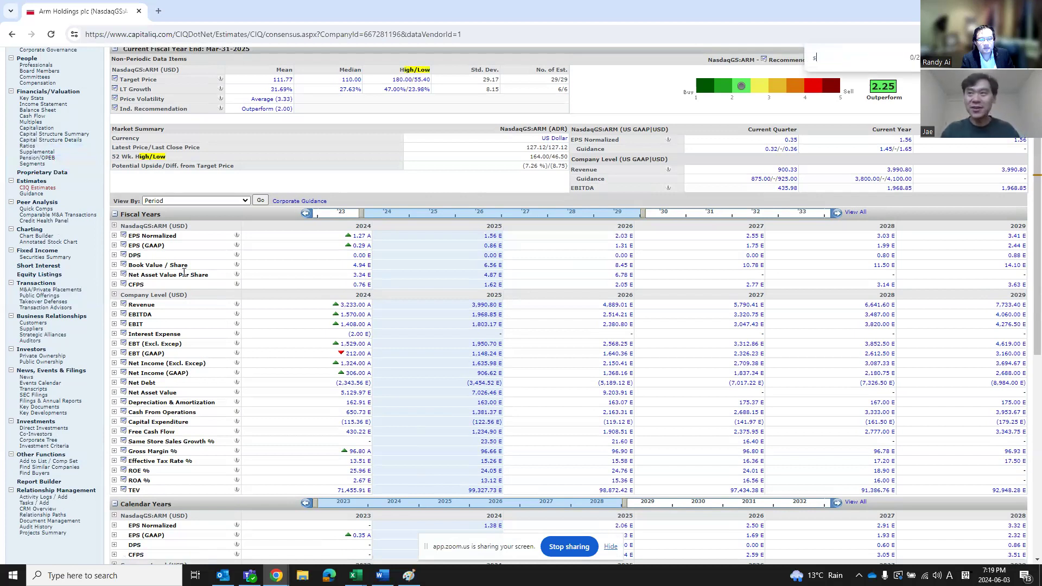
left_click(31, 266)
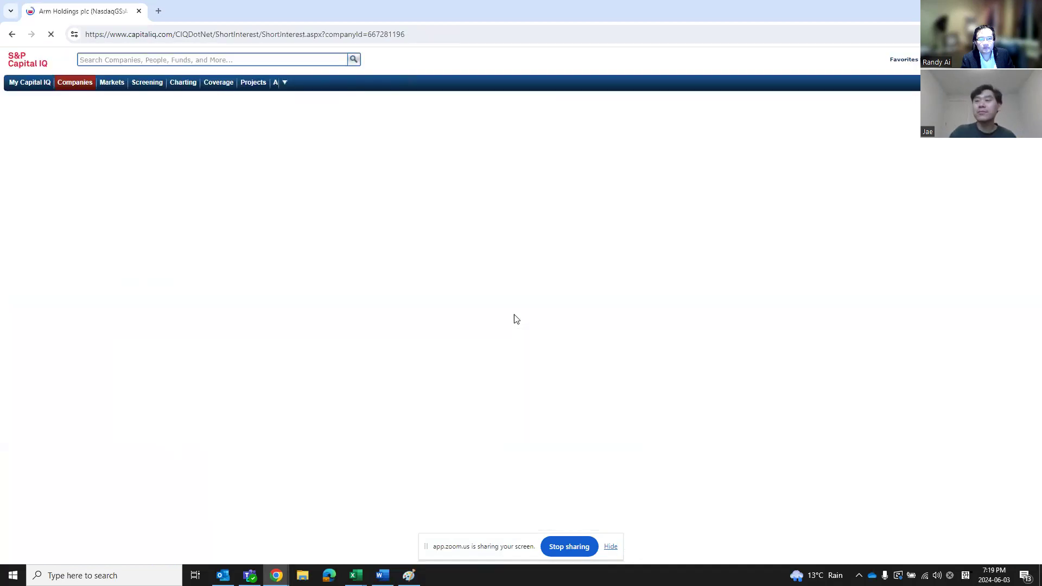
scroll(465, 281, "down", 1)
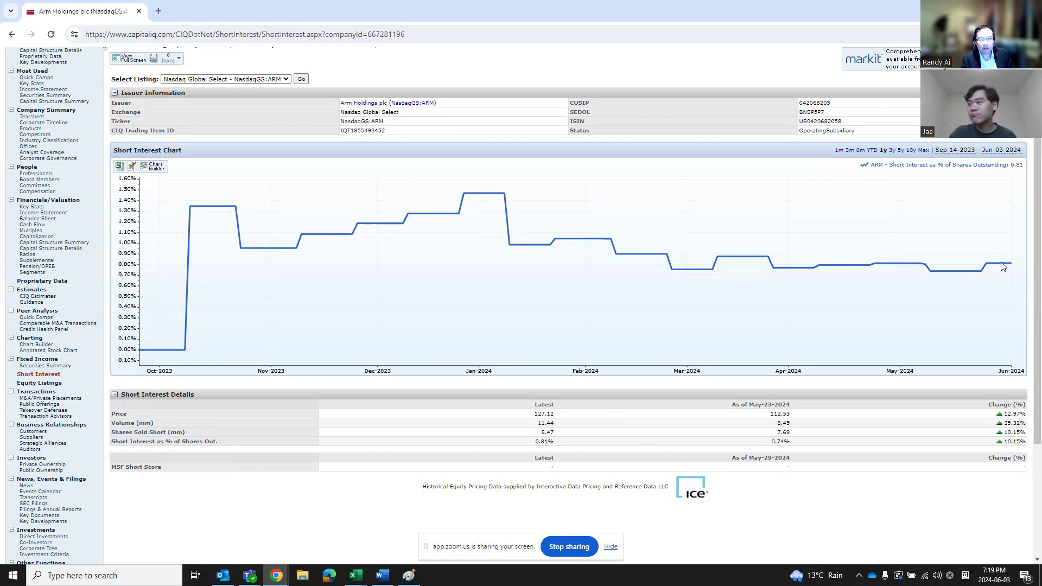
Look up NVIDIA Corporation (NasdaqGS:NVDA) and open its Short Interest page to examine the chart and details.
scroll(988, 265, "up", 1)
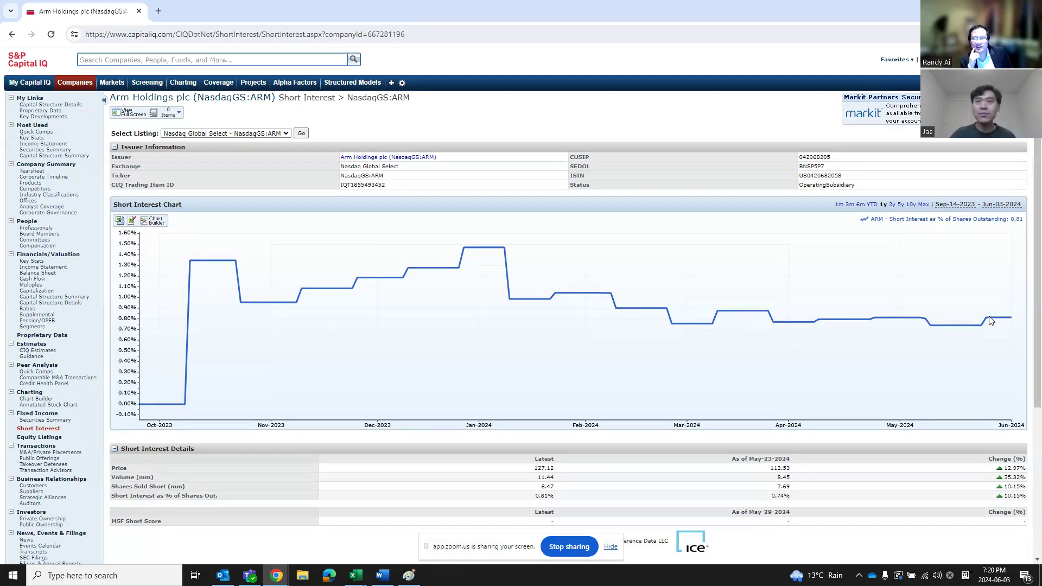
left_click(138, 59)
type("nvidia")
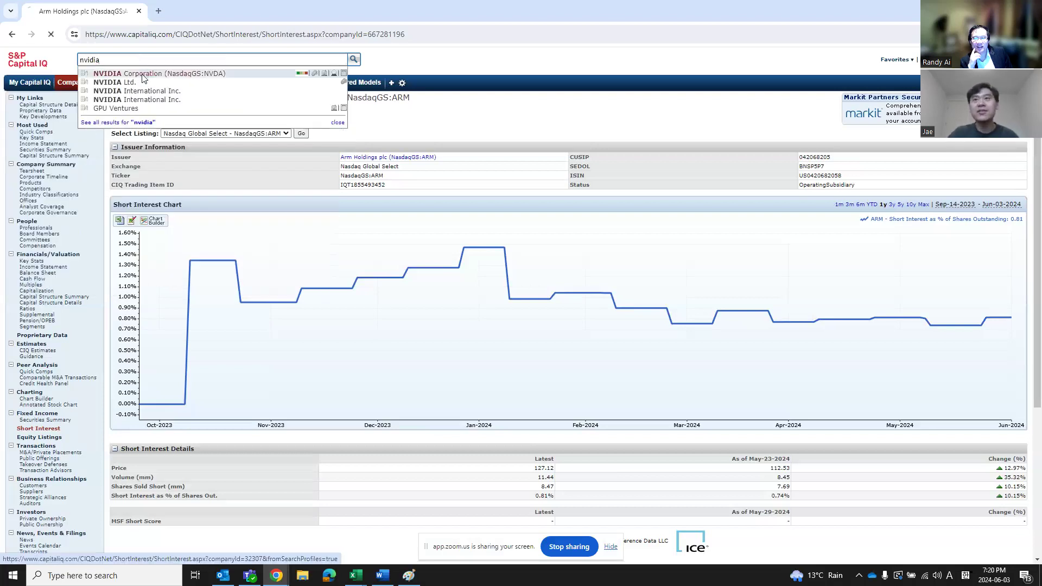
key("Return")
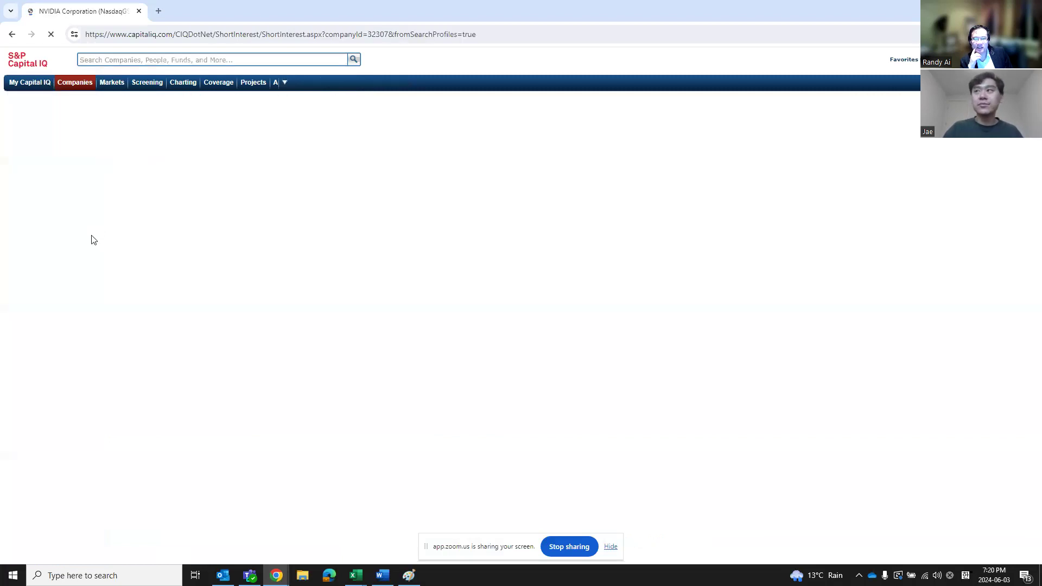
scroll(107, 278, "down", 5)
key("ctrl+f")
type("short")
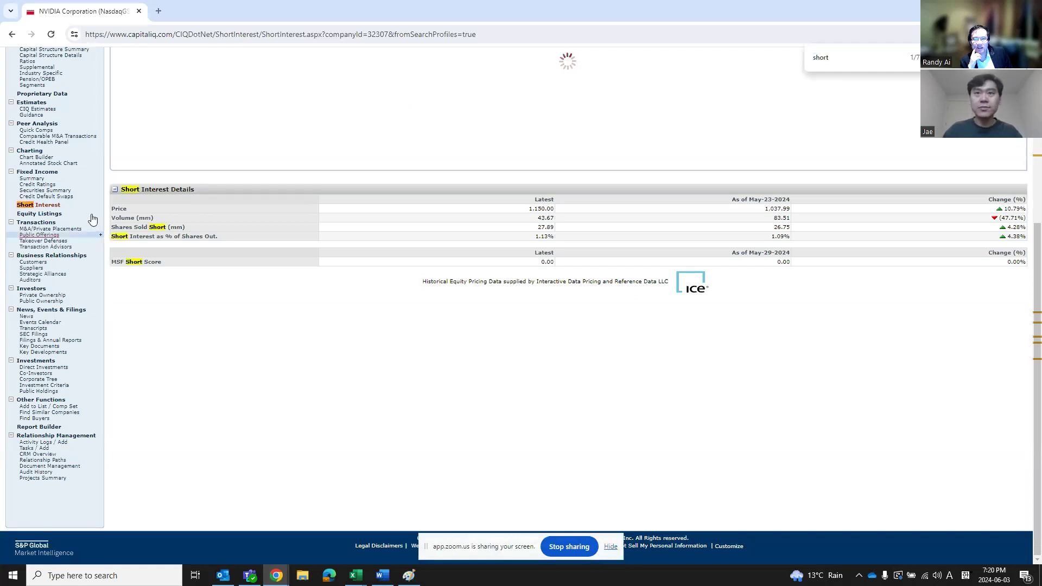
left_click(40, 206)
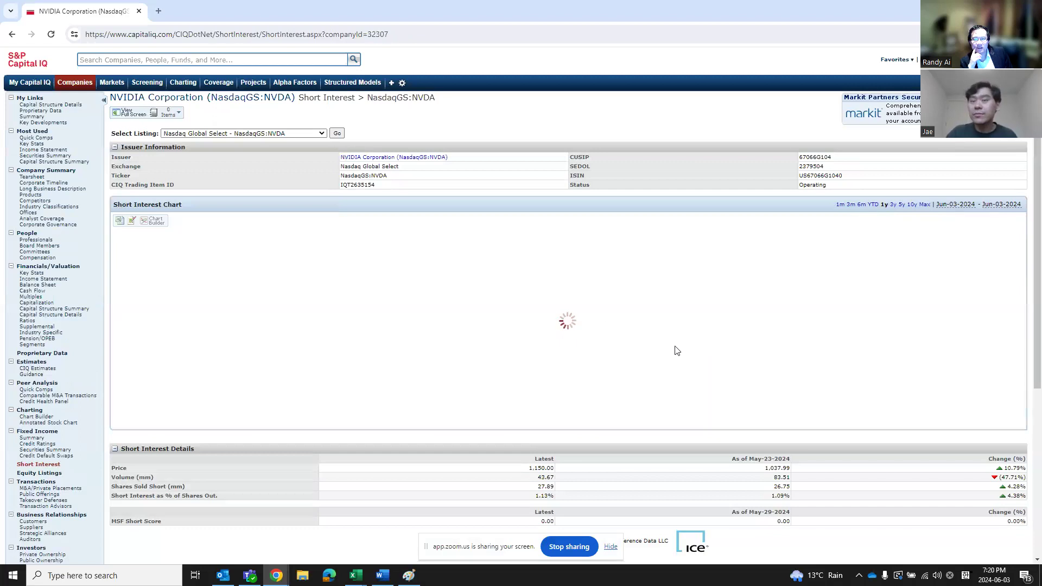
scroll(658, 226, "down", 1)
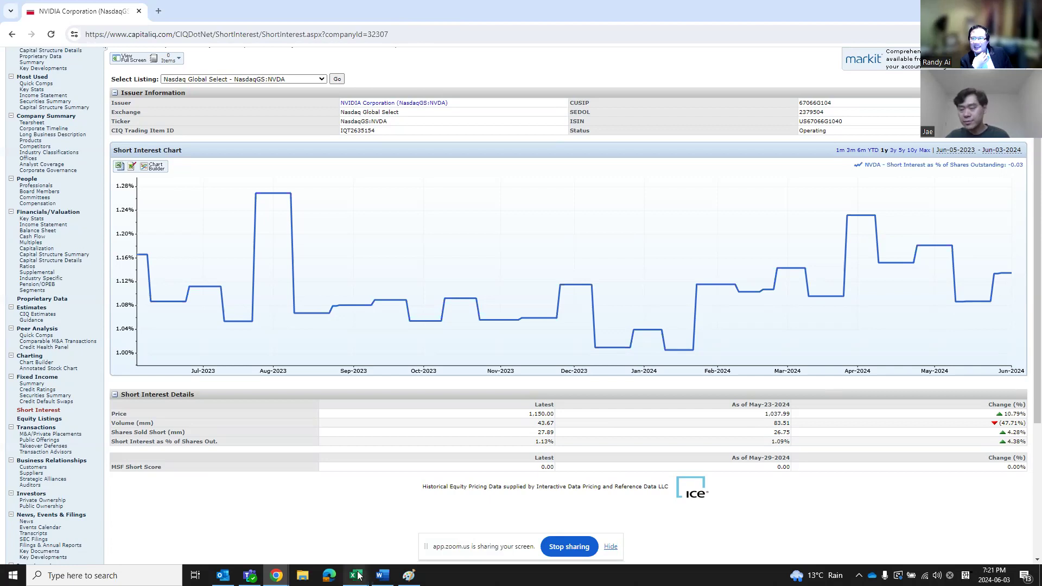
Switch to the Industry-Specific Comps workbook in Excel and highlight the six companies' CY+1 P/E multiples in yellow.
mouse_move(358, 576)
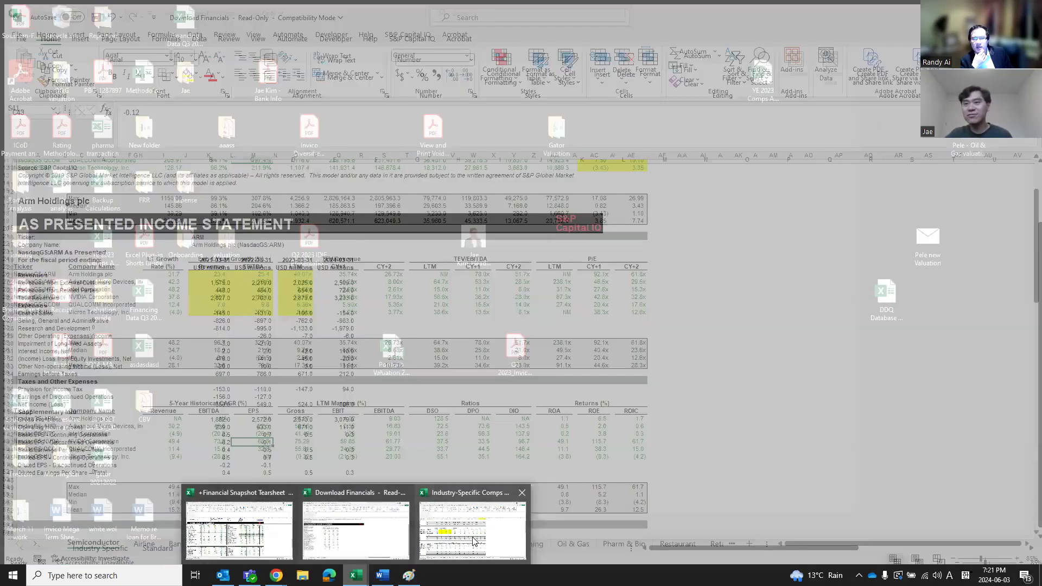
left_click(474, 540)
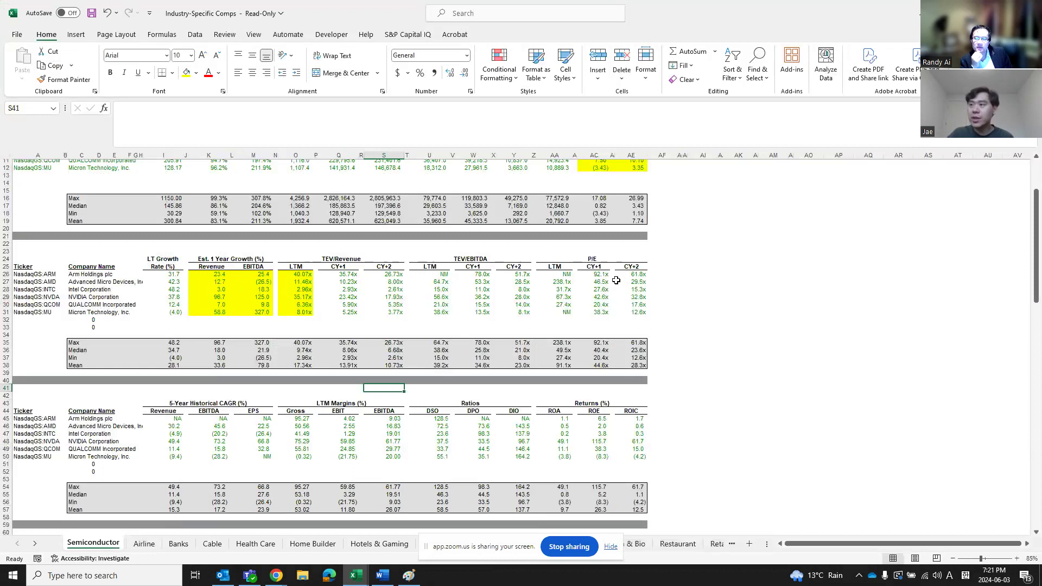
left_click_drag(603, 274, 602, 324)
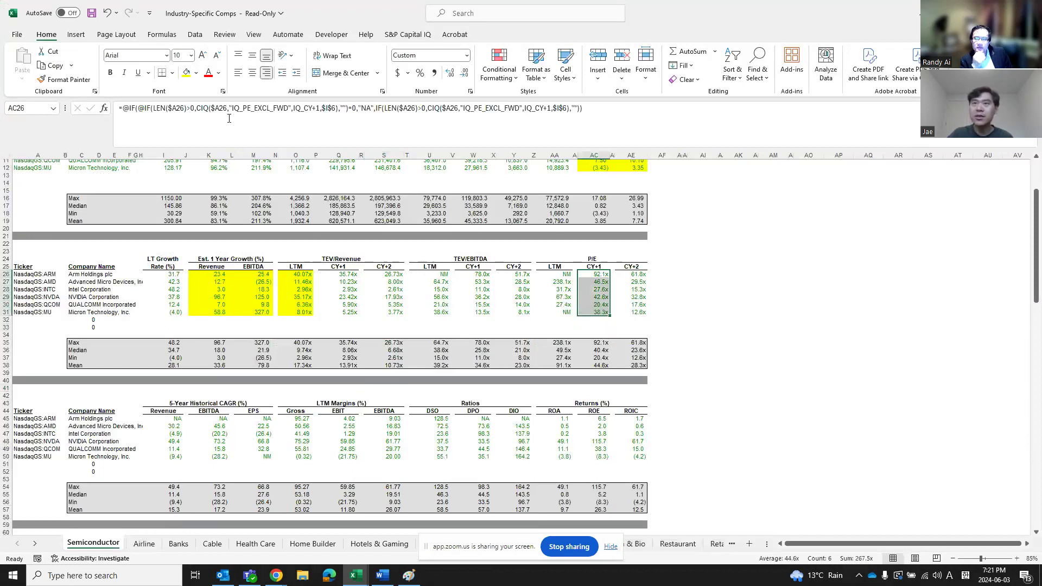
left_click(187, 75)
left_click_drag(609, 315, 597, 271)
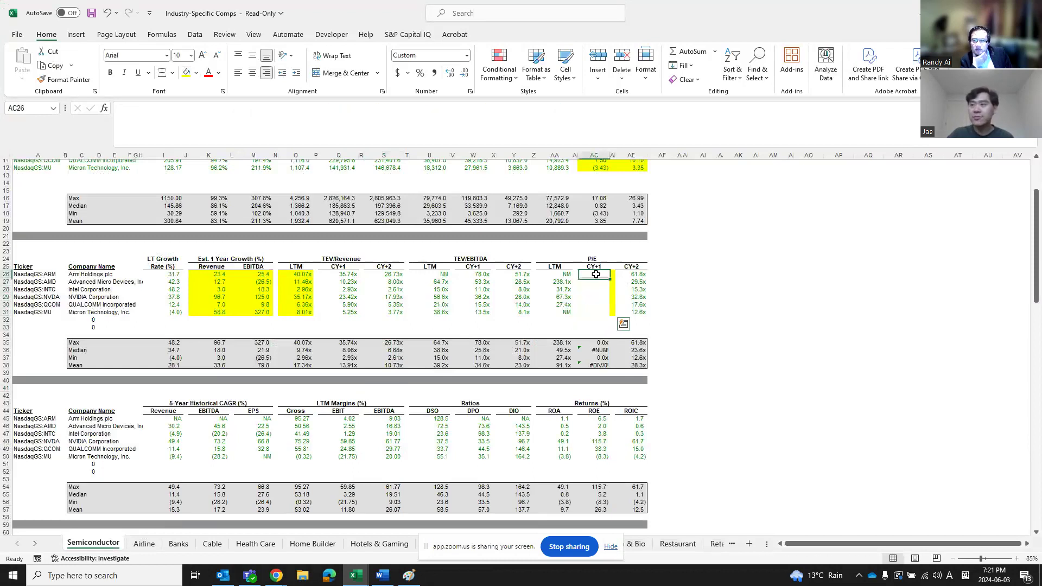
key("ctrl+z")
left_click(701, 304)
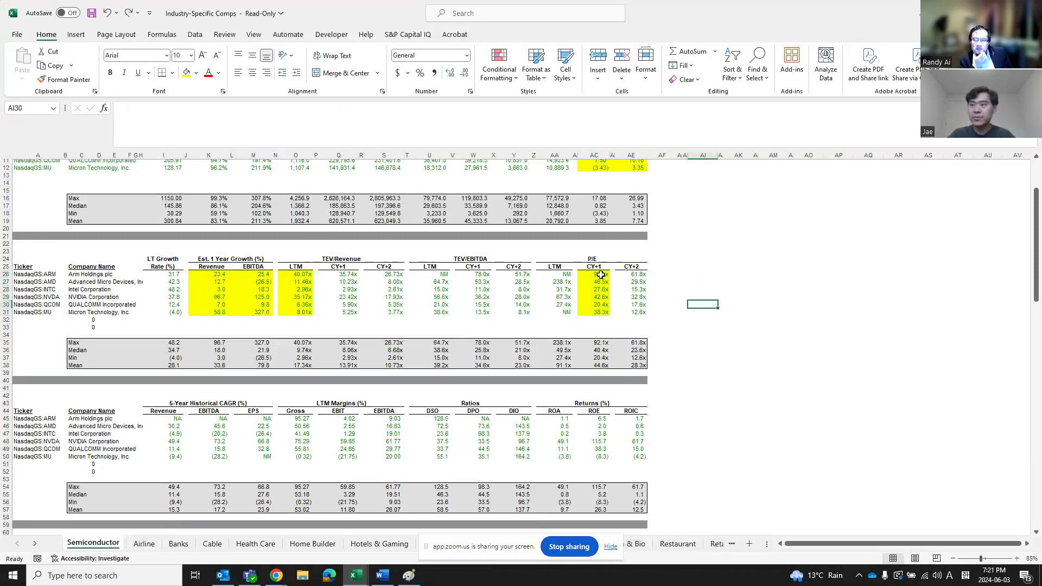
Fill the whole NVIDIA Corporation row in the valuation multiples table with dark blue.
left_click(12, 297)
left_click(196, 73)
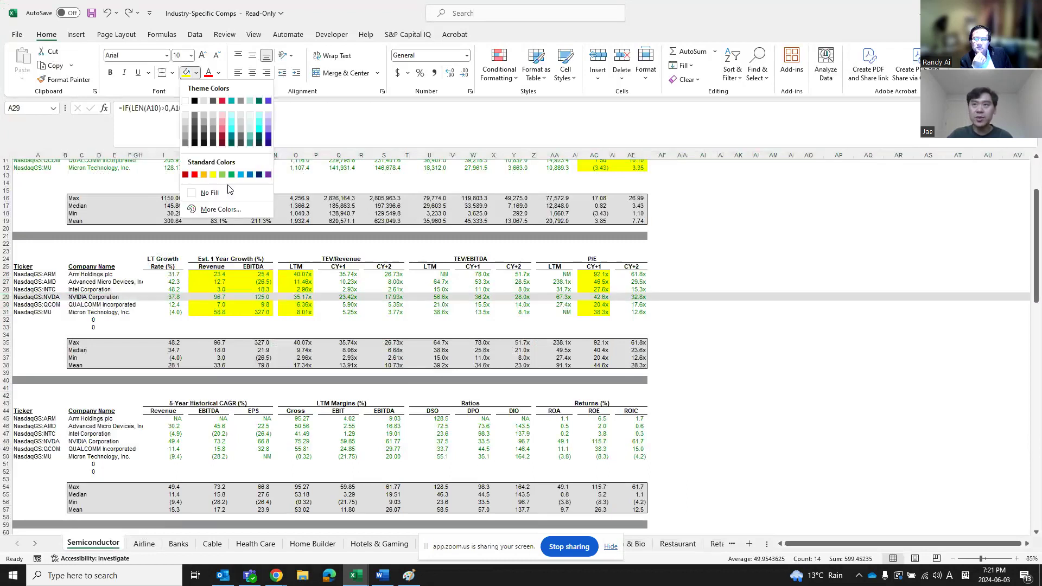
left_click(259, 174)
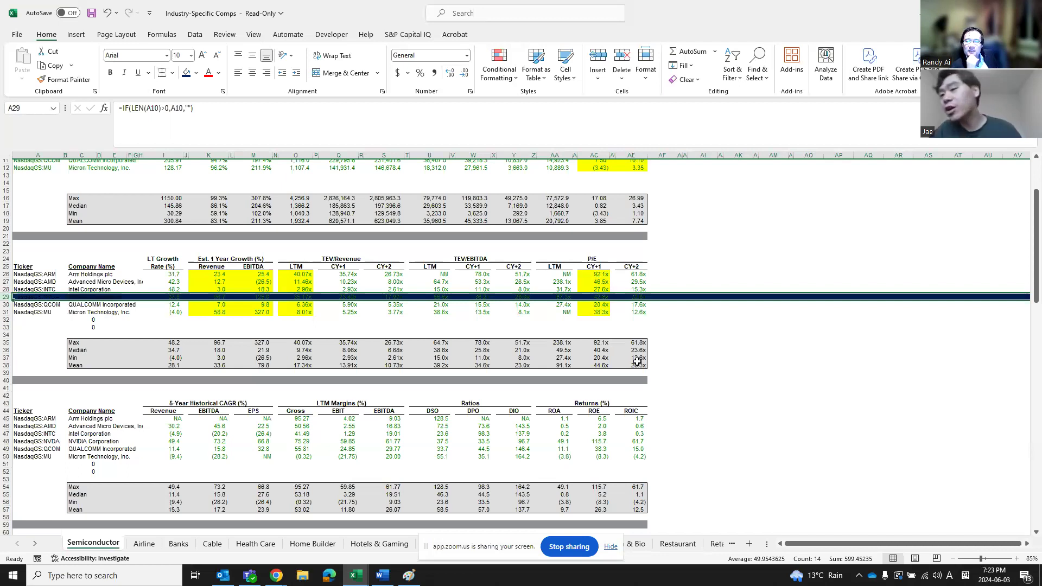
Switch to the NVIDIA page in Chrome, look up Arm Holdings plc (NasdaqGS:ARM) and open its profile.
left_click(276, 575)
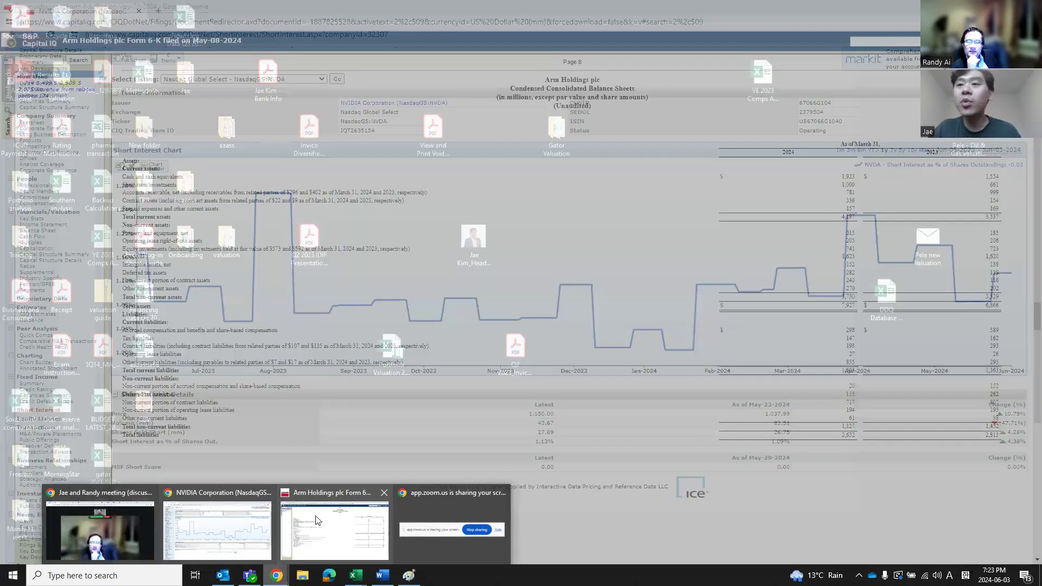
mouse_move(336, 512)
left_click(217, 529)
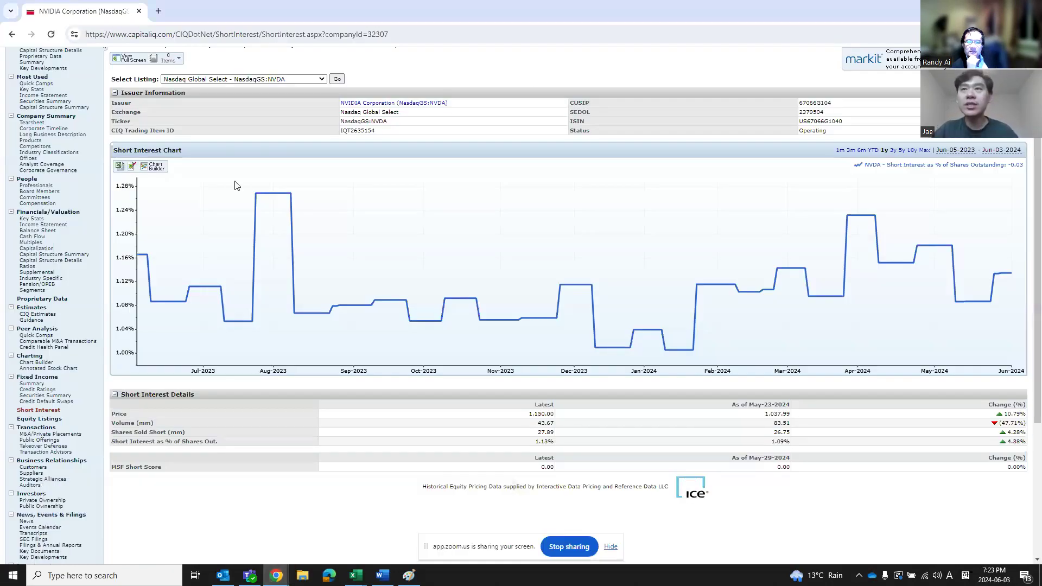
mouse_move(273, 78)
left_click(275, 59)
type("arm")
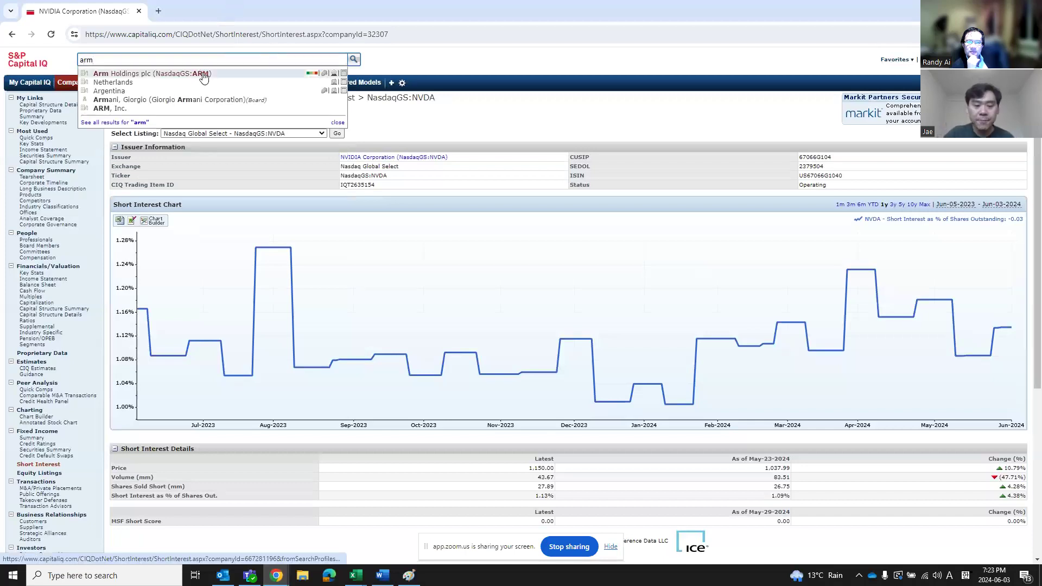
left_click(203, 73)
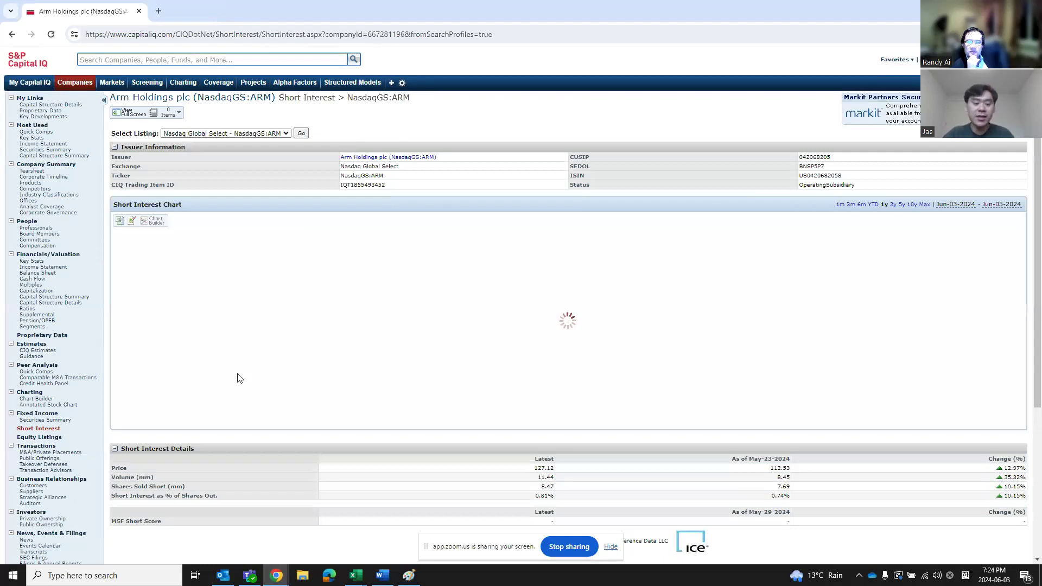
Search Arm's Short Interest page for the word "holding" to find its shareholder information.
key("ctrl+f")
type("holding")
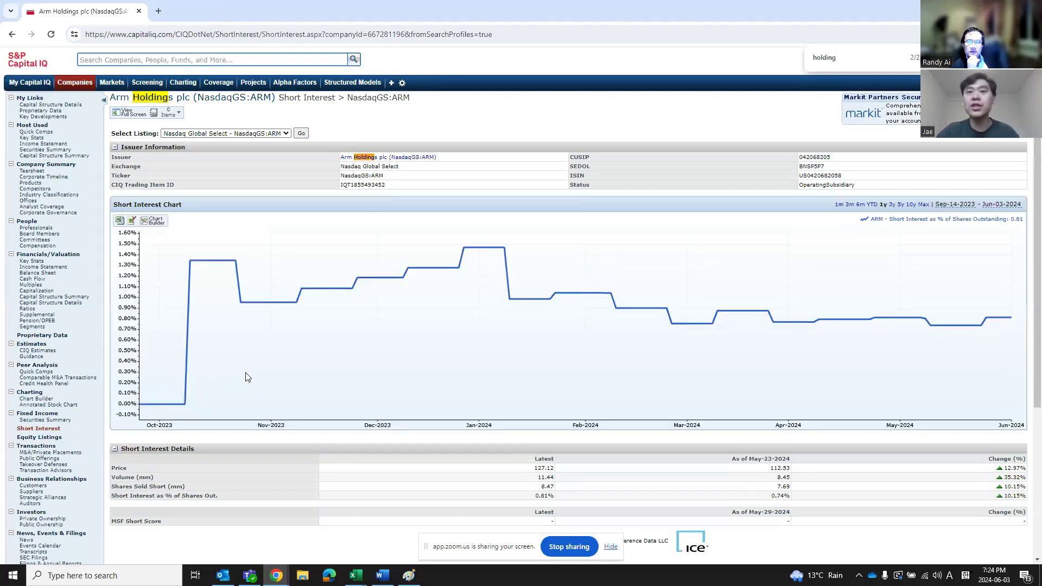
key("Return")
key("Return")
key("Return")
key("Return")
left_click(186, 252)
Search the page for "public" and open Arm's Public Ownership summary.
key("ctrl+f")
type("puvli")
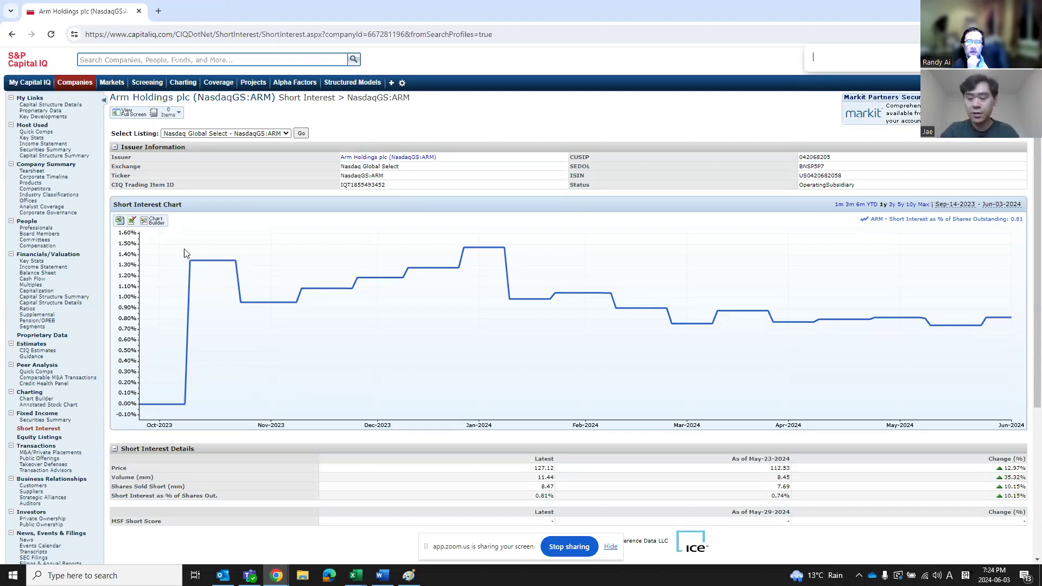
key("BackSpace")
key("BackSpace")
key("BackSpace")
type("public")
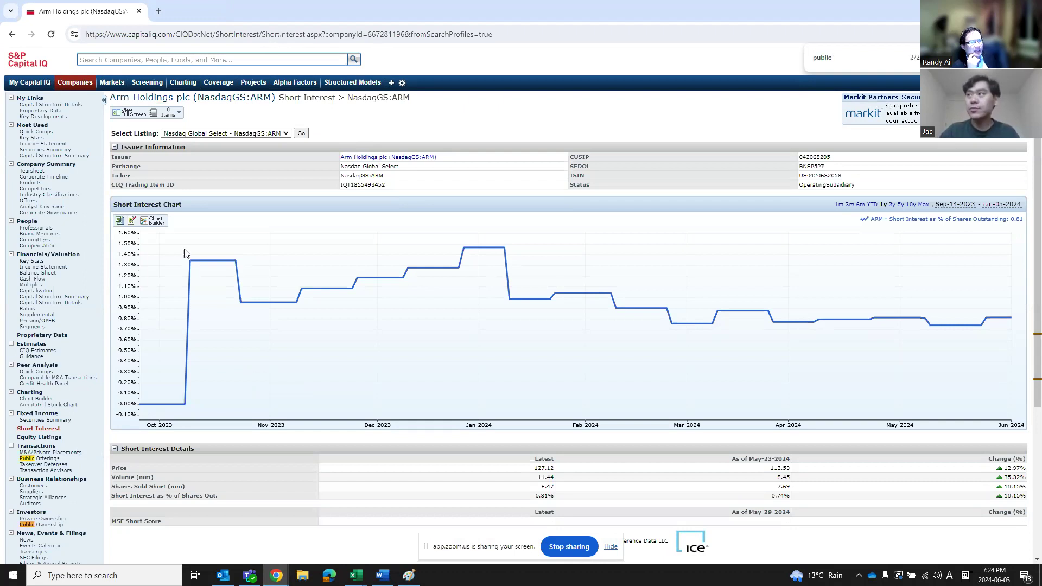
scroll(108, 439, "down", 1)
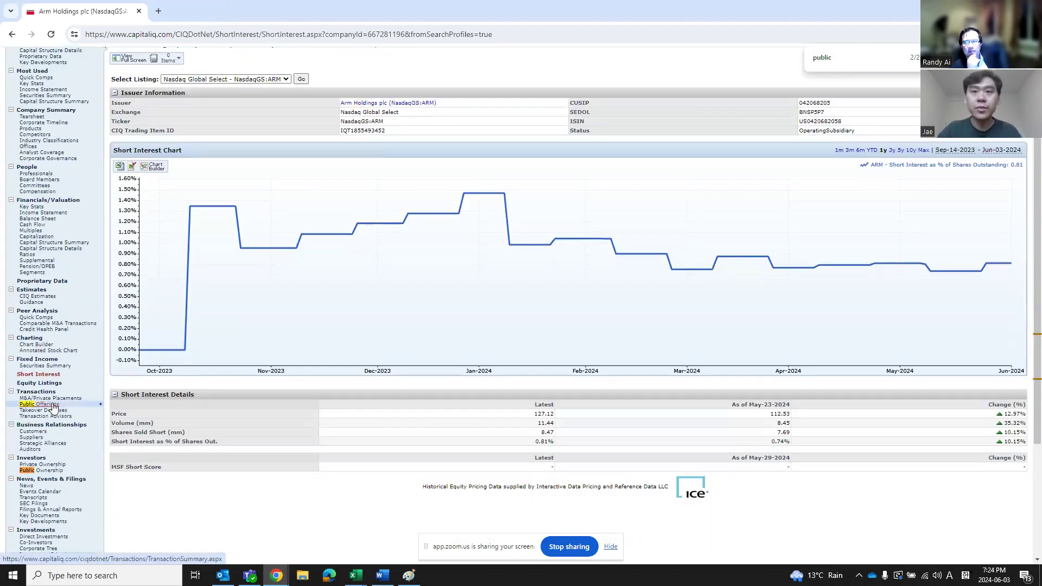
left_click(49, 471)
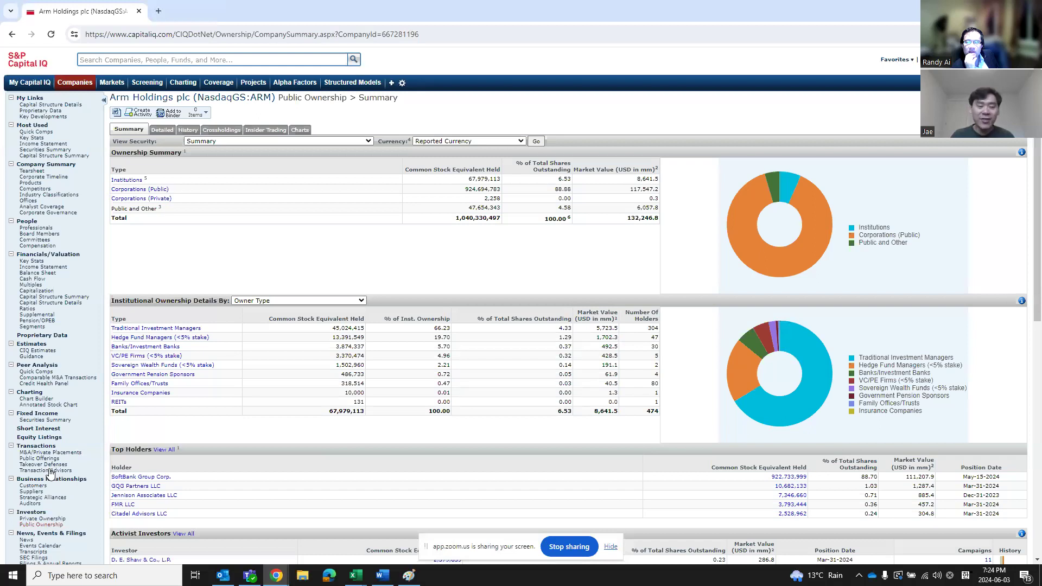
Compare SoftBank's percentage of shares outstanding with Arm's other top holders, and return to the Industry-Specific Comps workbook in Excel.
mouse_move(845, 373)
scroll(678, 383, "down", 2)
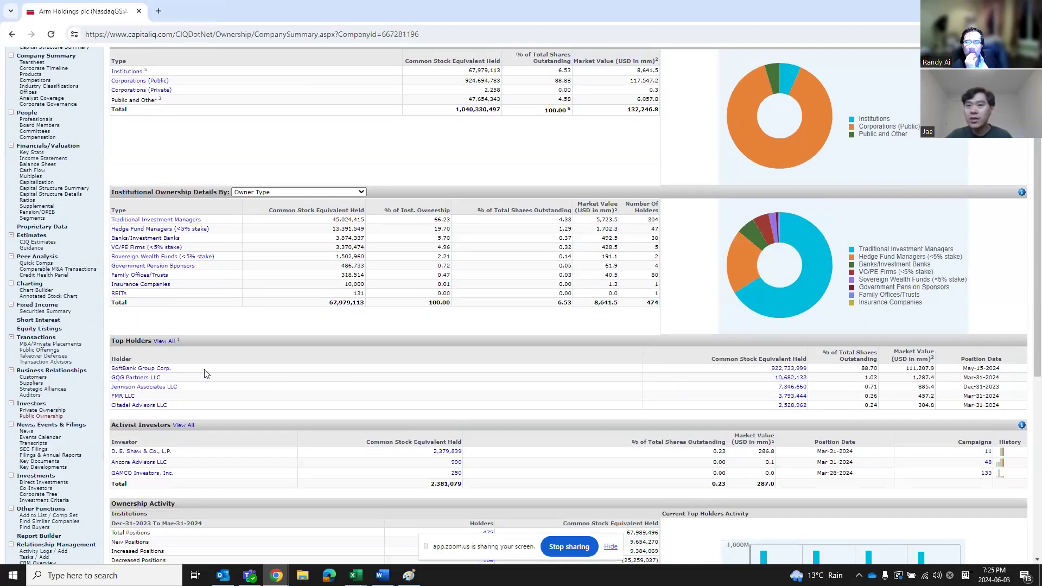
left_click_drag(185, 369, 179, 363)
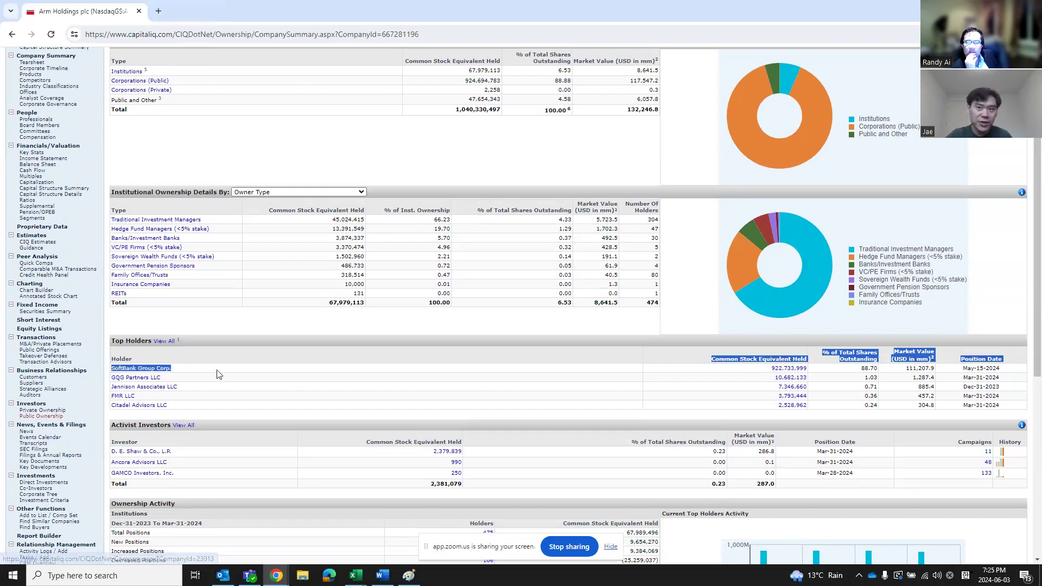
left_click(847, 374)
left_click_drag(873, 368, 862, 368)
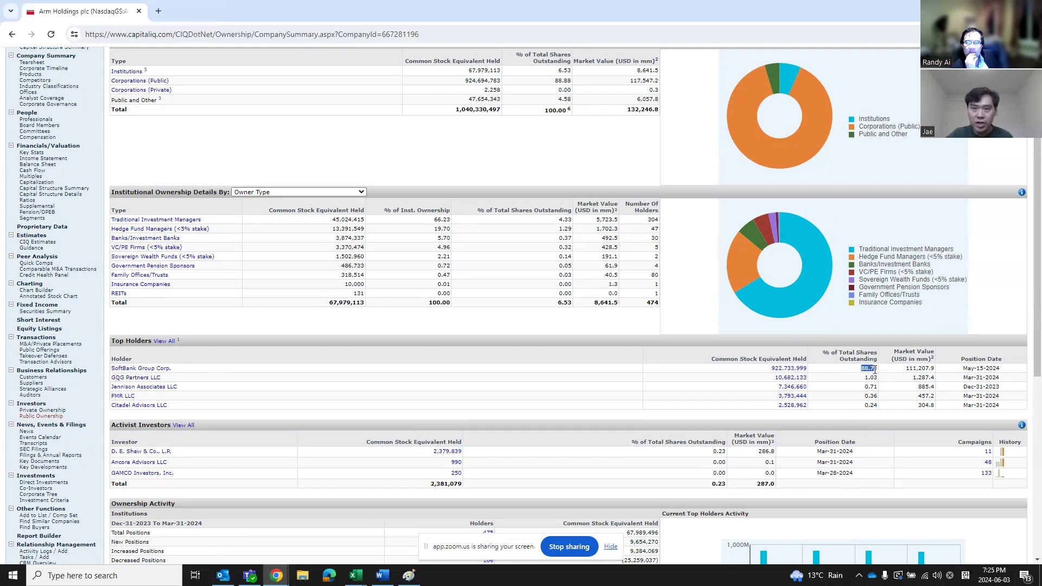
left_click_drag(877, 404, 856, 370)
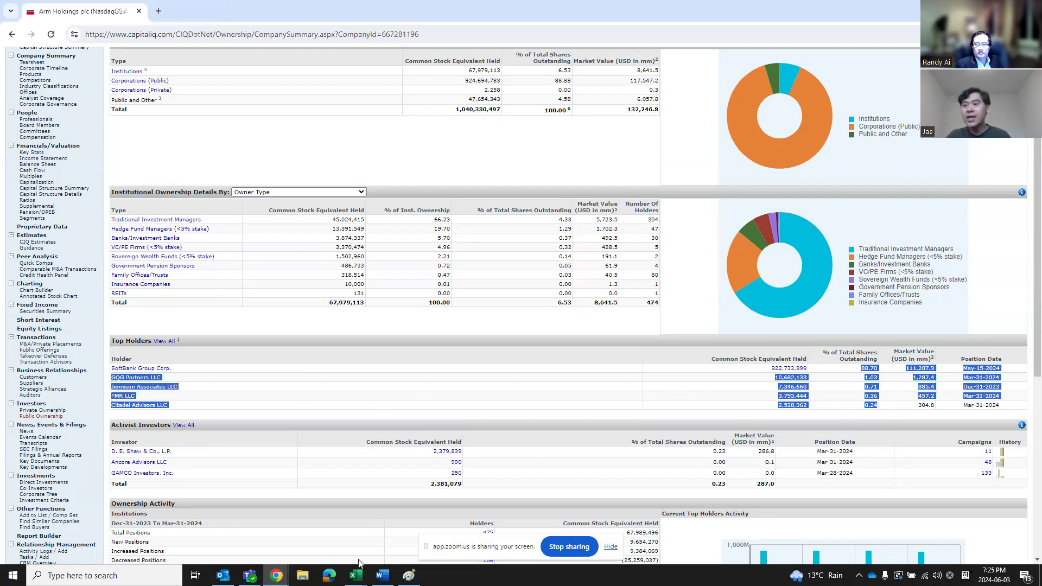
left_click(356, 576)
left_click(472, 520)
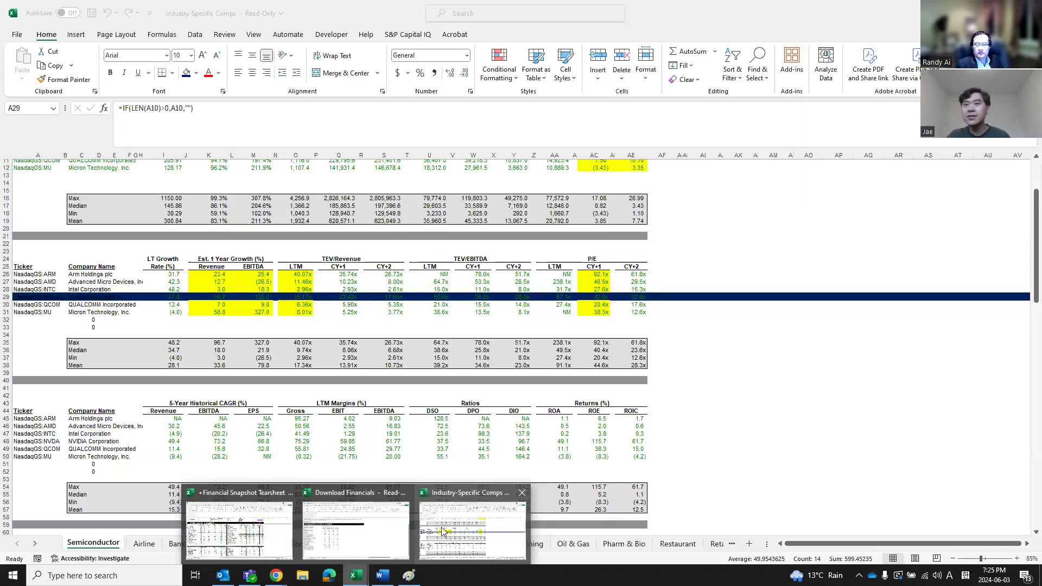
Check Arm Holdings' shares outstanding in the first table of the Semiconductor comparables.
scroll(304, 301, "up", 2)
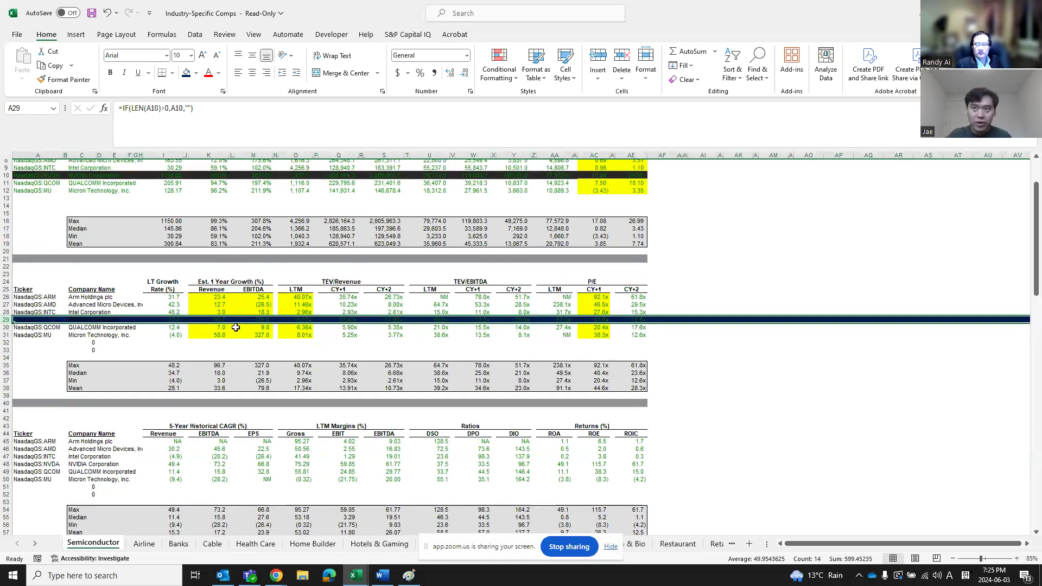
scroll(277, 327, "up", 2)
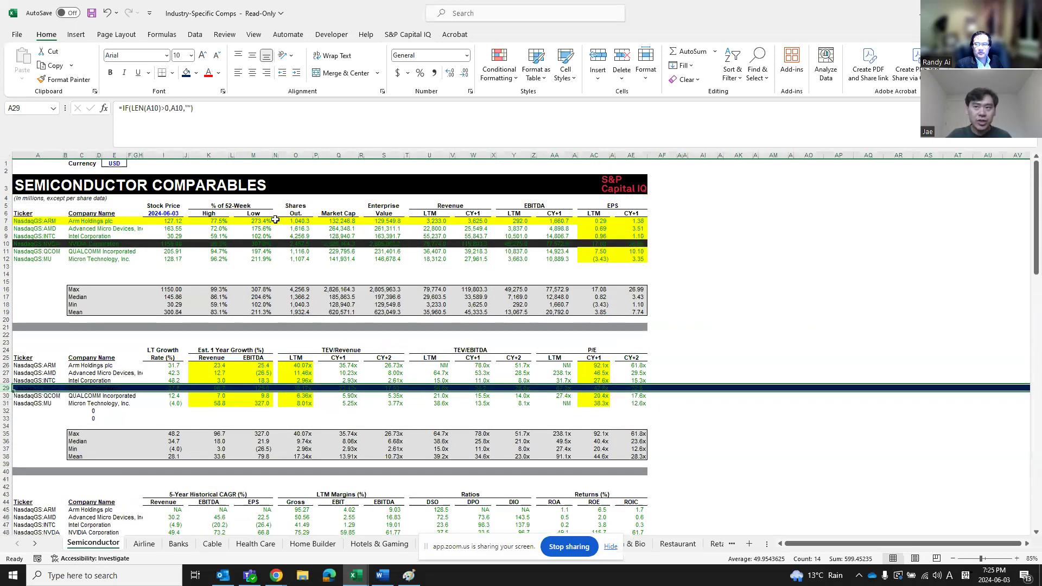
left_click(298, 235)
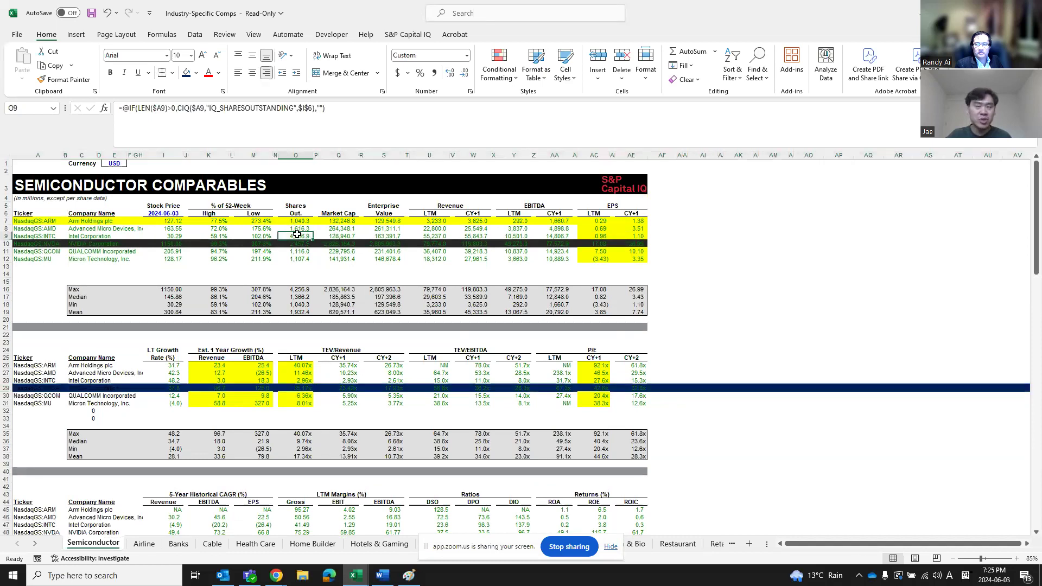
left_click(301, 222)
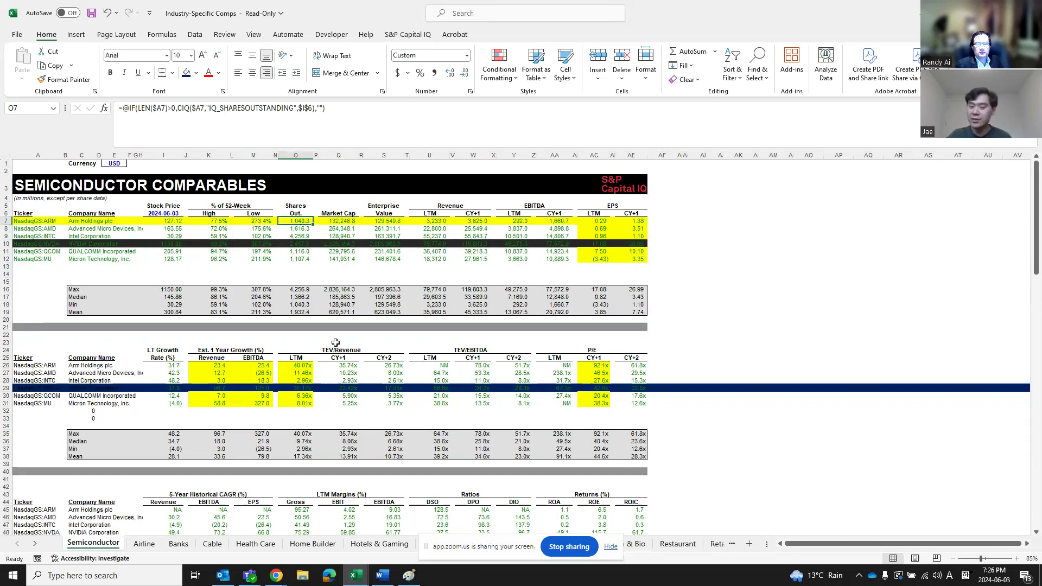
Check Arm's LTM TEV/Revenue multiple against its semiconductor peers.
scroll(324, 382, "down", 2)
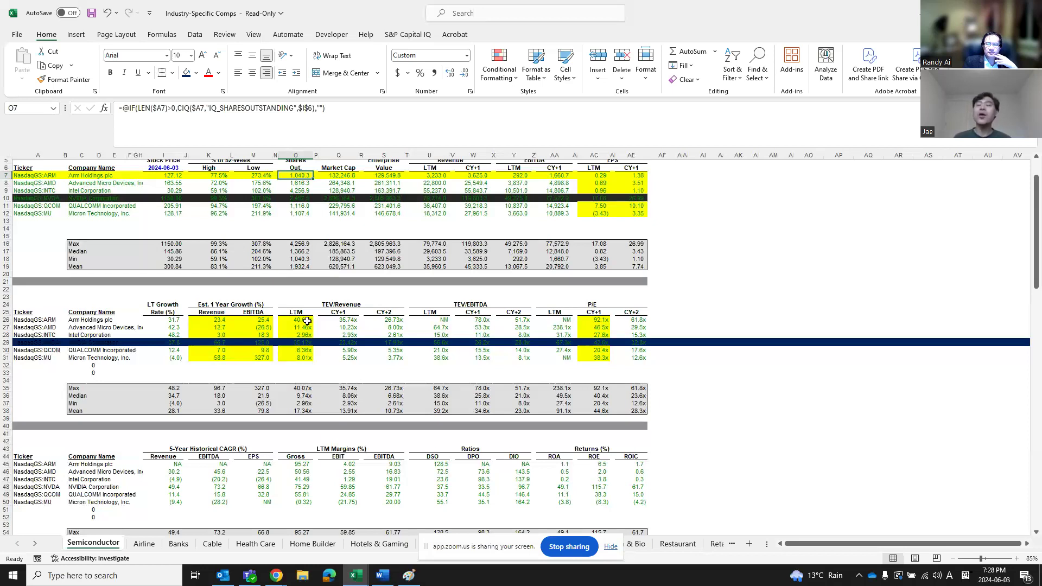
left_click(307, 321)
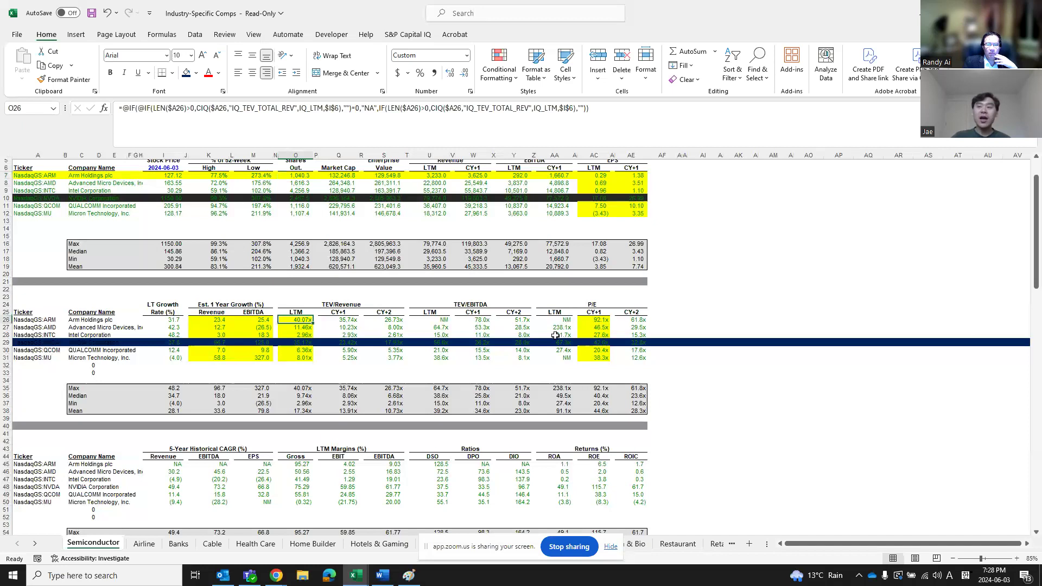
left_click(679, 313)
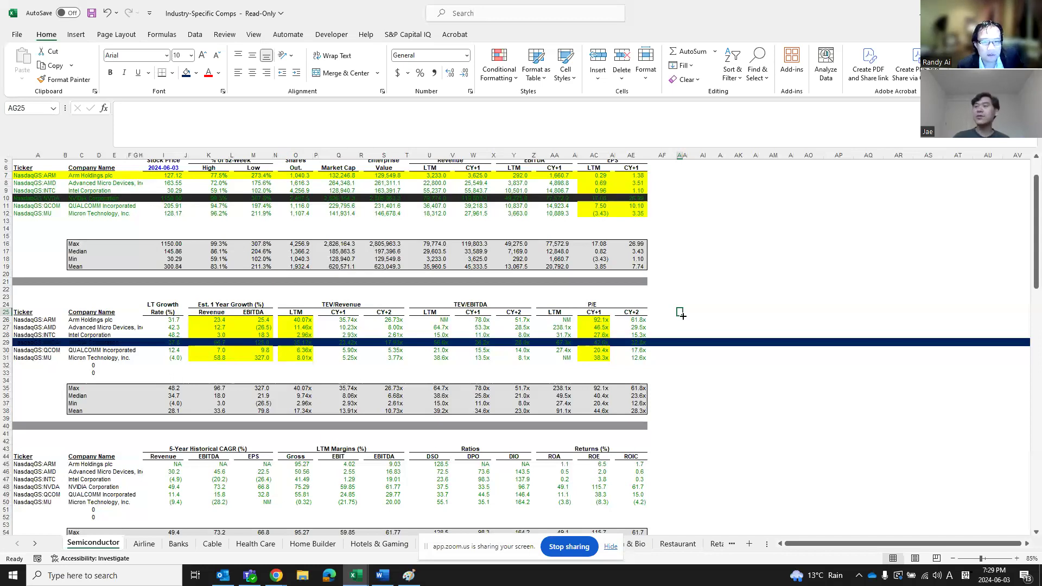
Go through Arm's TEV/EBITDA and P/E multiples in the valuation table, ending on its CY+1 P/E.
key("Down")
key("Left")
key("Left")
key("Left")
key("Left")
key("Left")
key("Left")
key("Left")
key("Left")
key("Left")
key("Left")
key("Left")
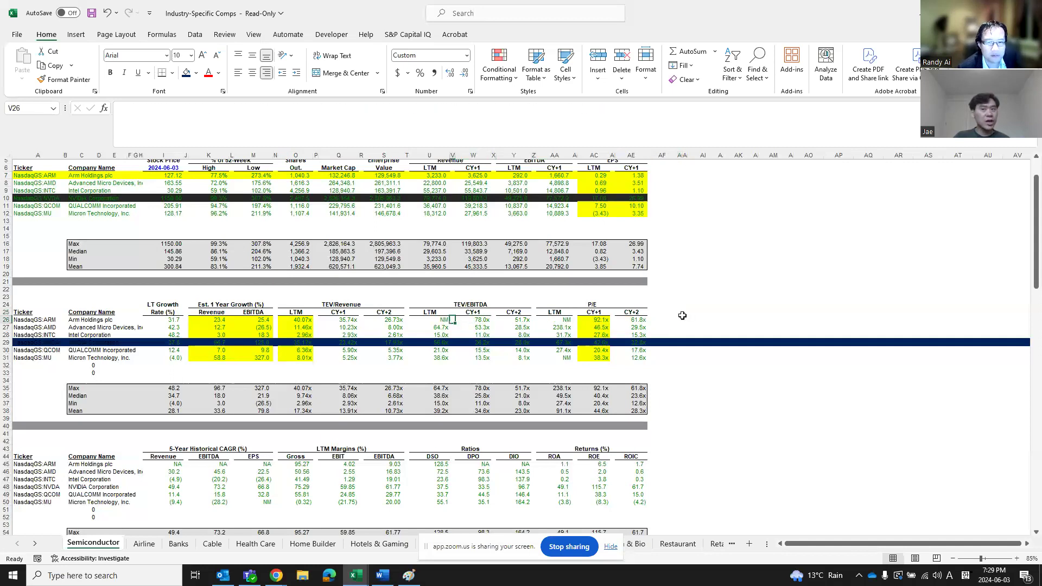
key("Right")
key("Right")
key("Right")
key("Right")
key("Right")
key("Right")
key("Right")
key("Right")
key("Right")
key("Left")
key("Left")
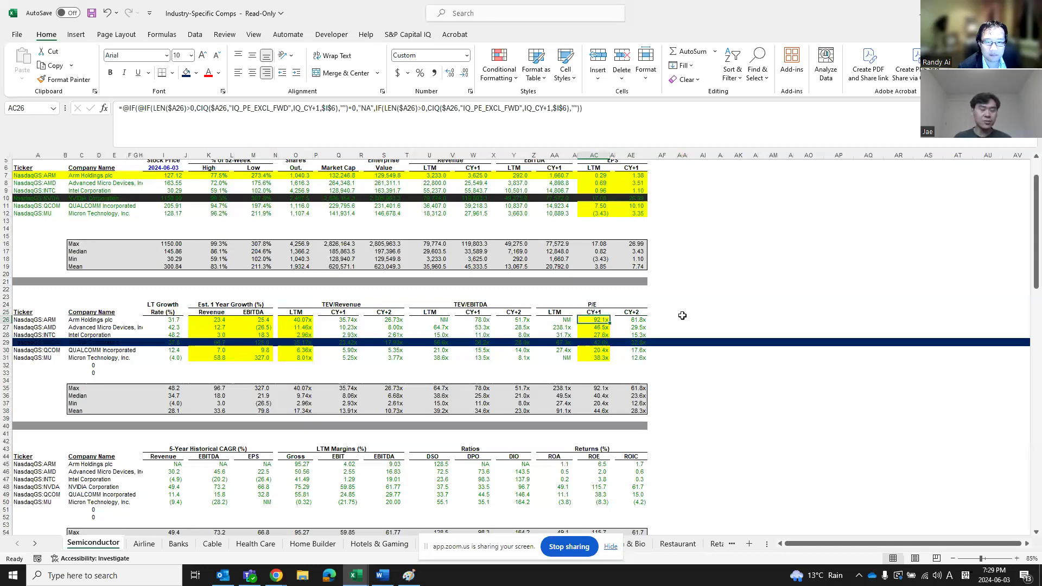